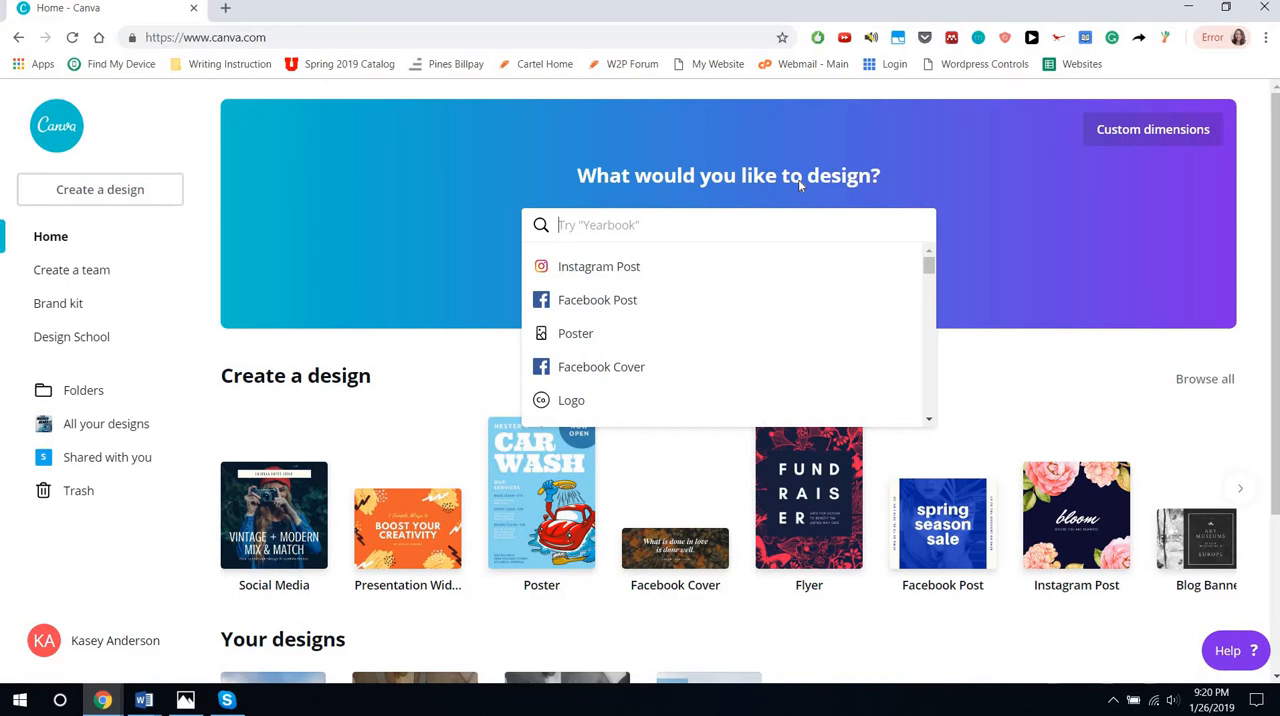
Start a new Book Cover design and fill its blank page with the single-image grid
text(boo)
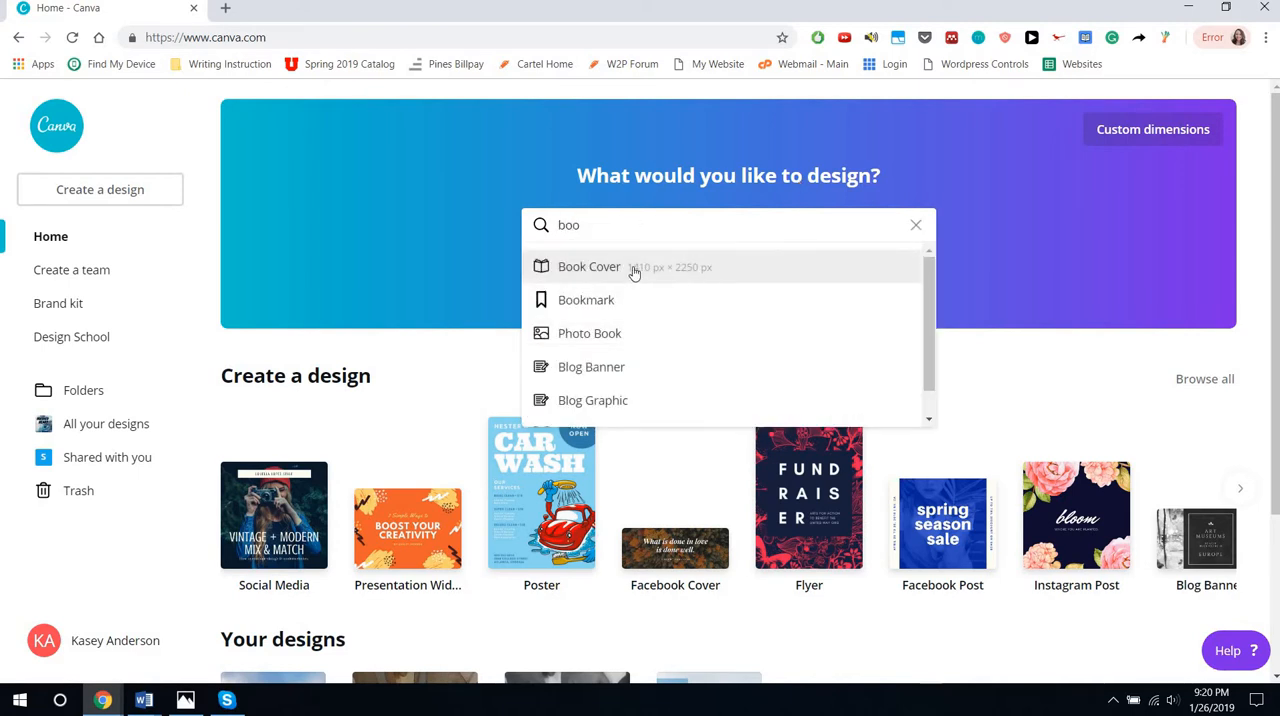
click(634, 268)
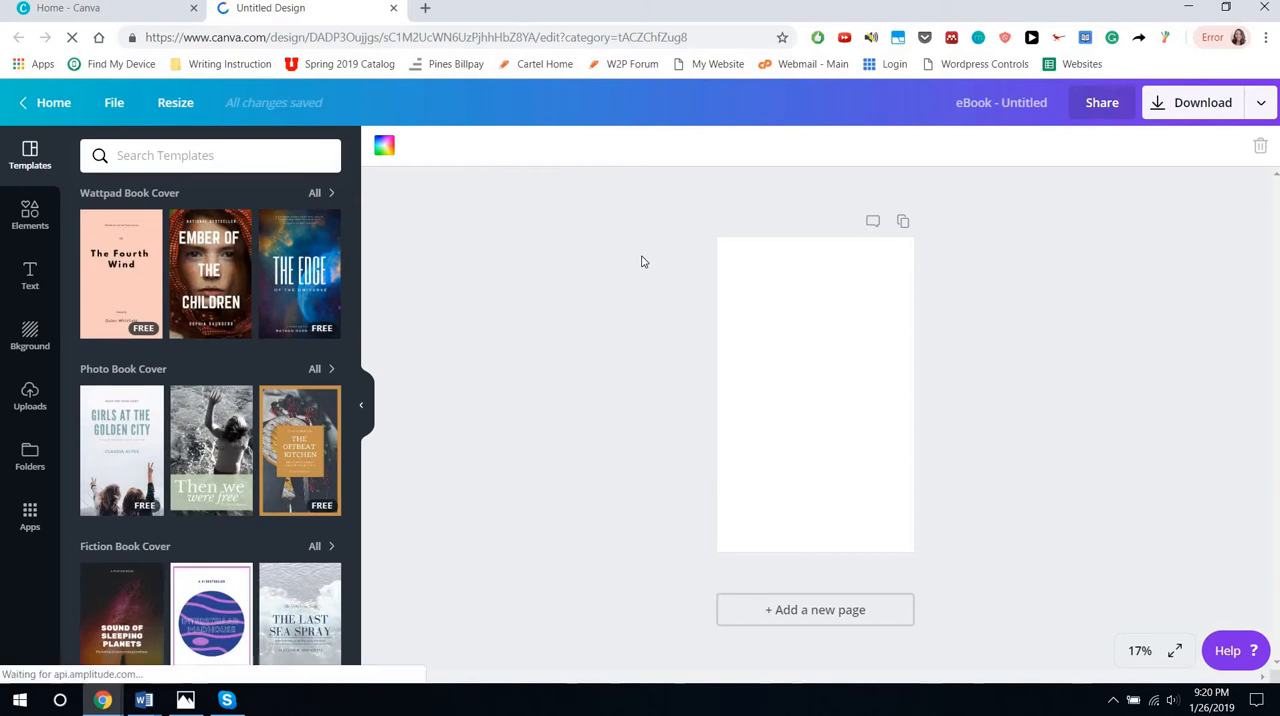
click(38, 228)
click(206, 158)
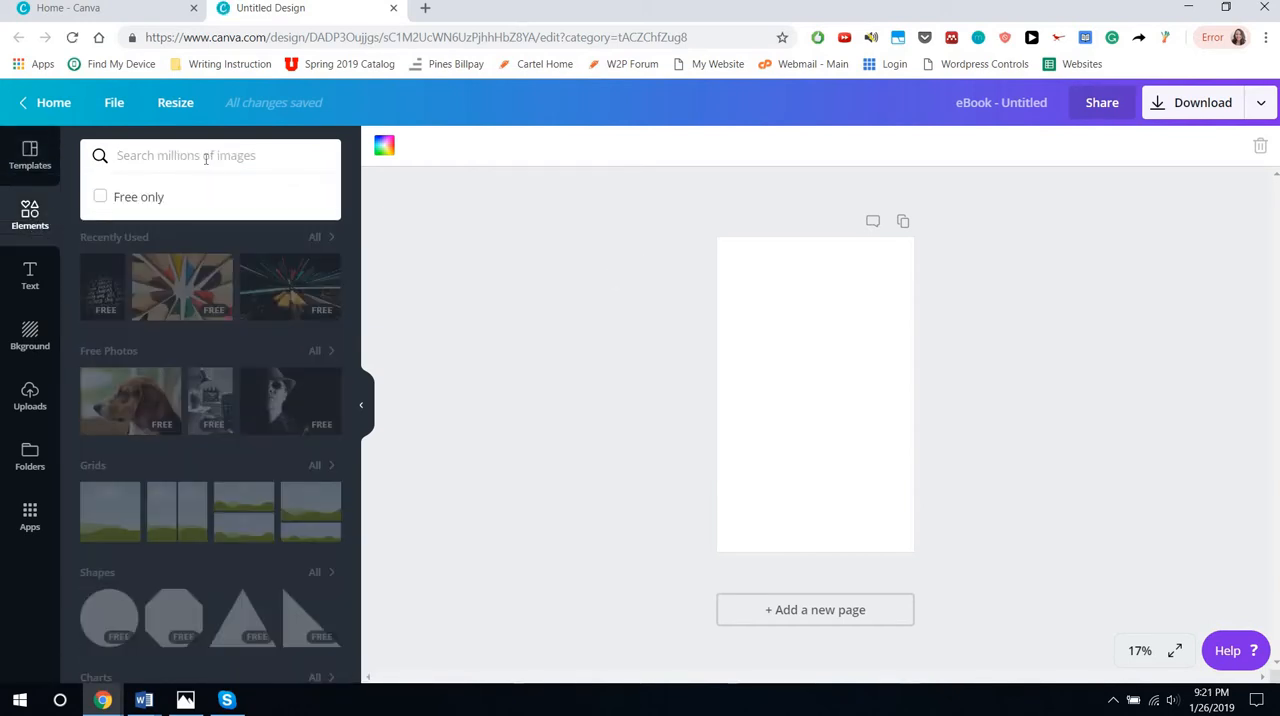
click(502, 276)
drag(112, 530, 855, 462)
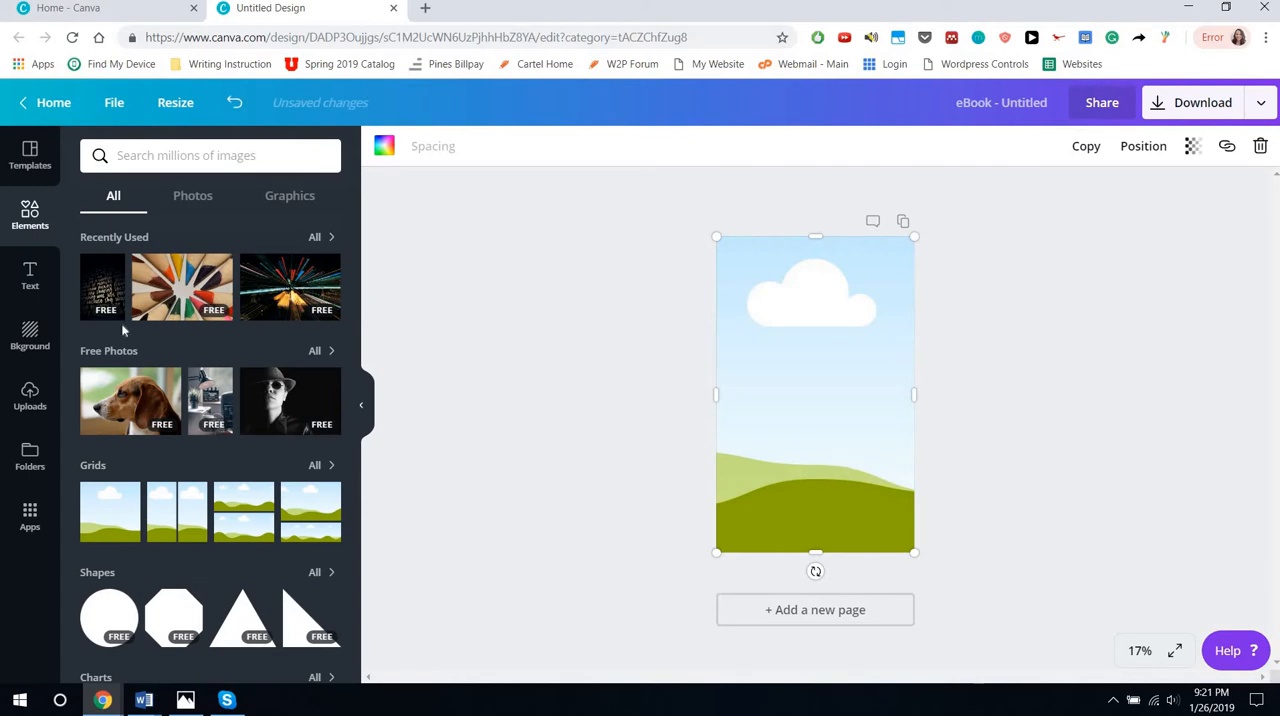
Search the elements for "ocean" and fill the page's grid with the free photo of a curling teal wave
click(190, 158)
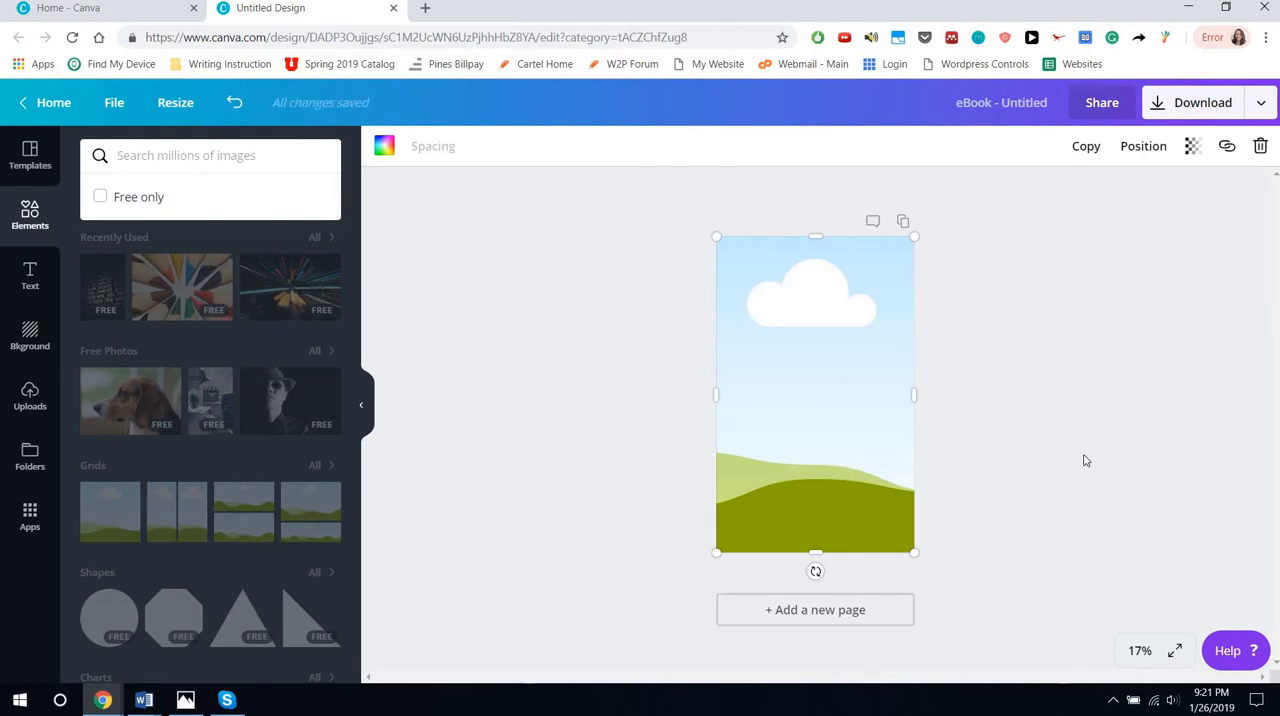
click(1138, 651)
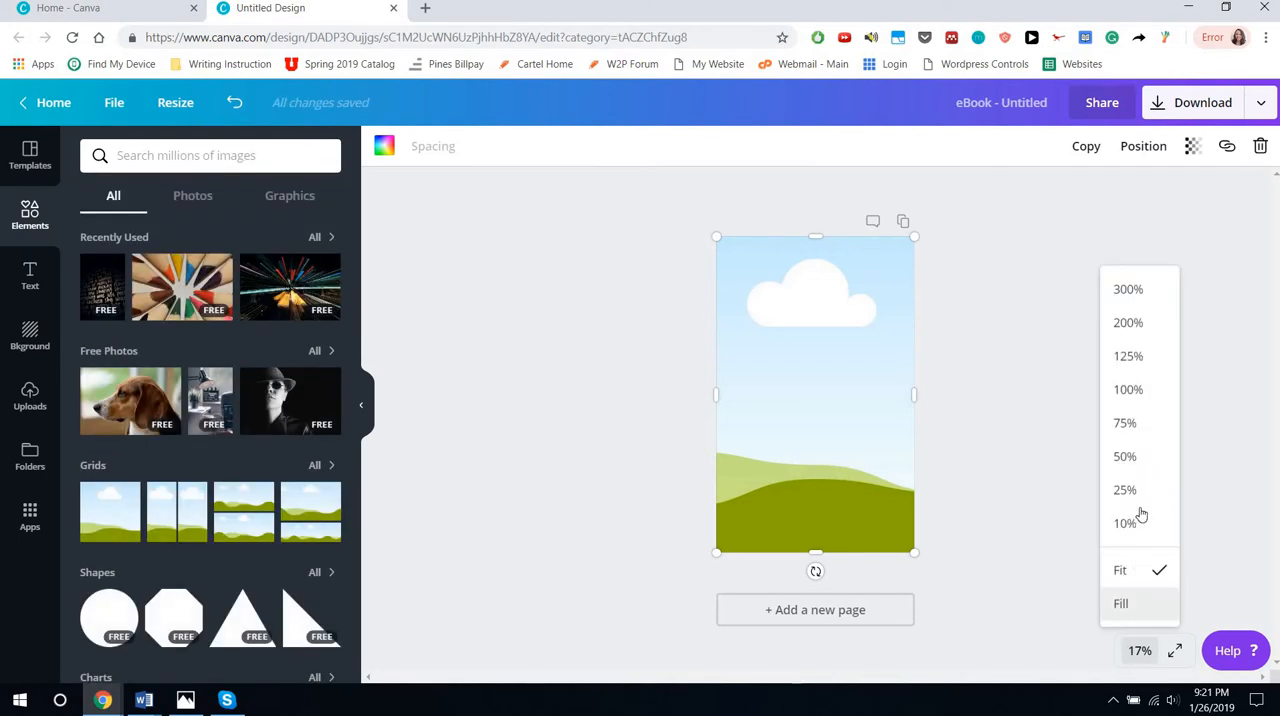
click(1125, 490)
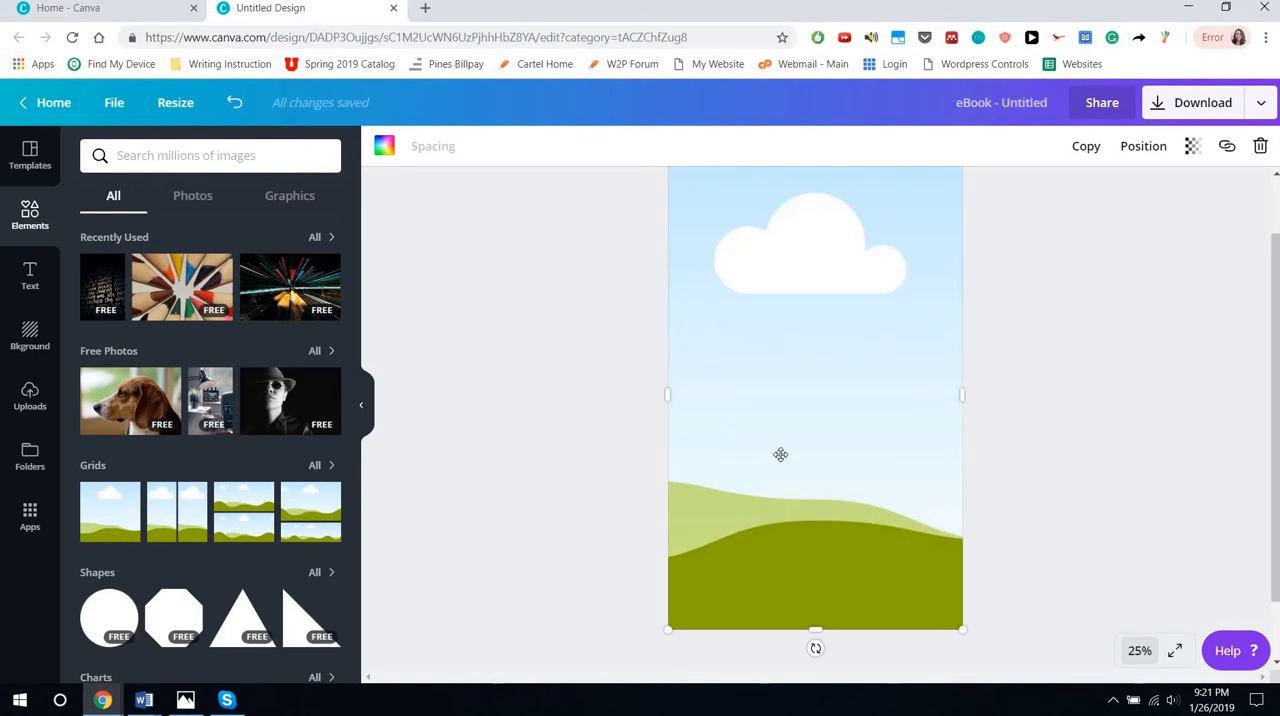
drag(1274, 431, 1274, 415)
mouse_move(285, 297)
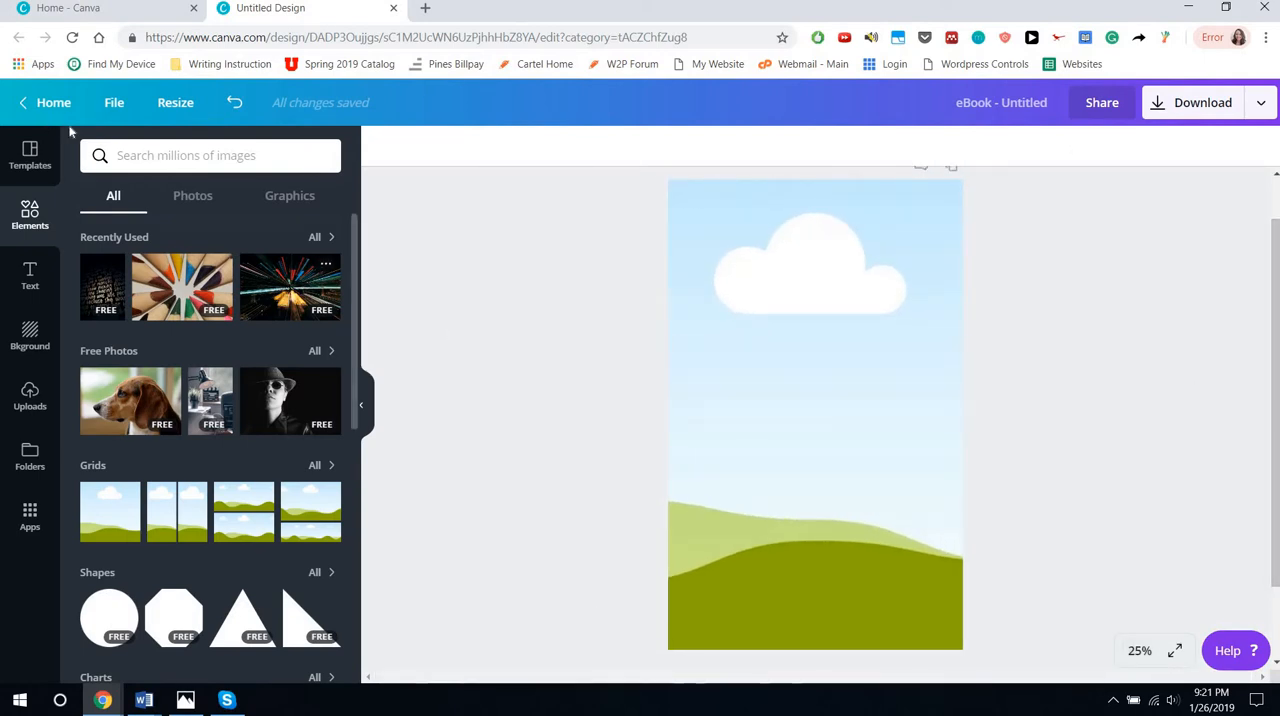
click(152, 155)
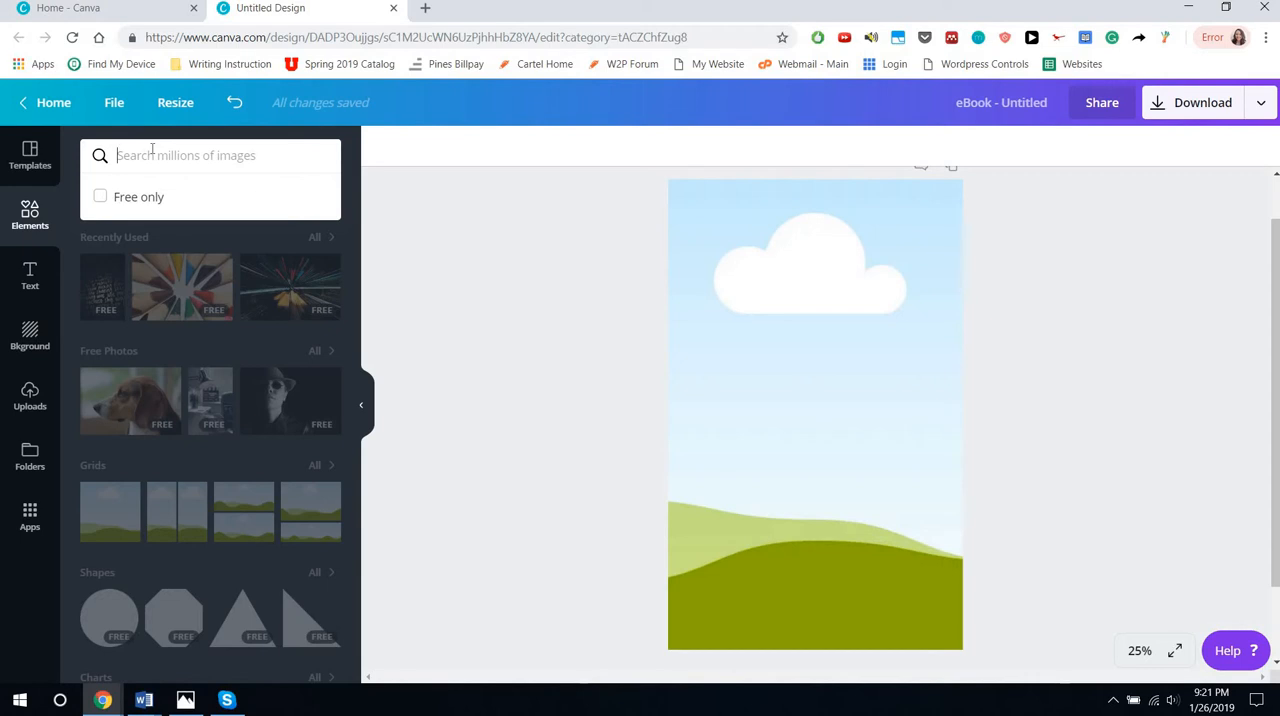
text(ocean)
key(Return)
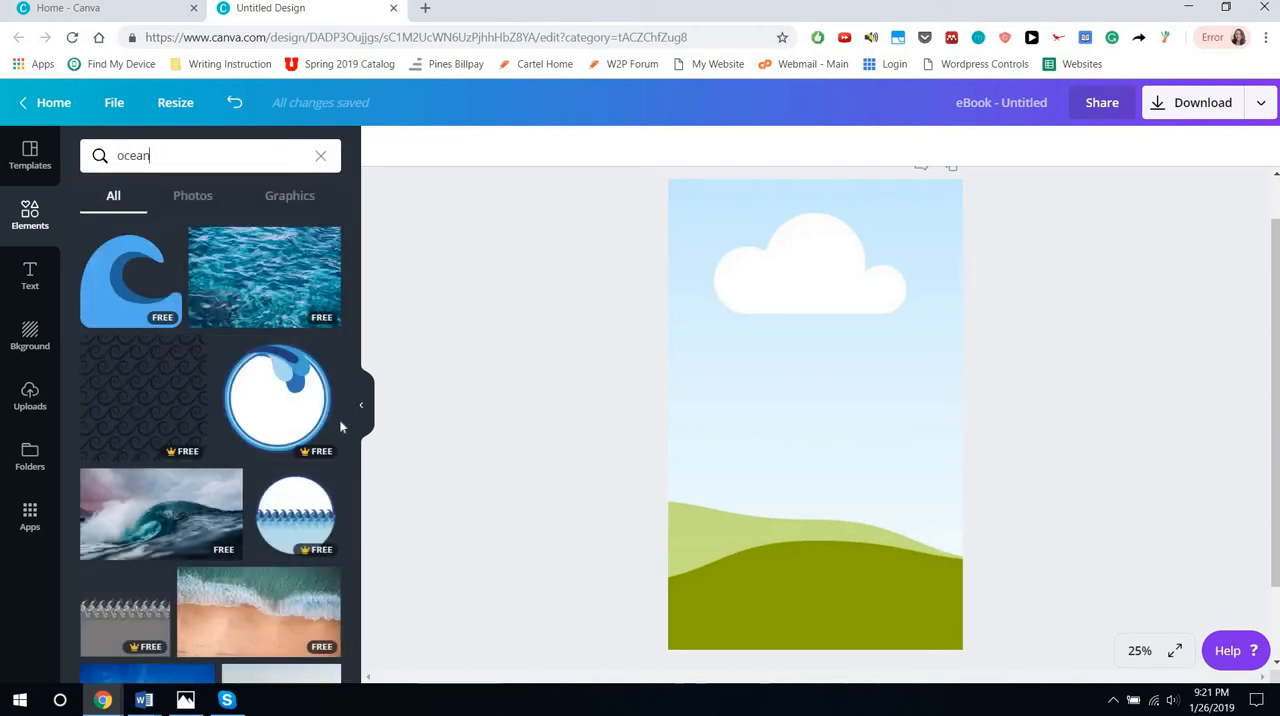
mouse_move(170, 518)
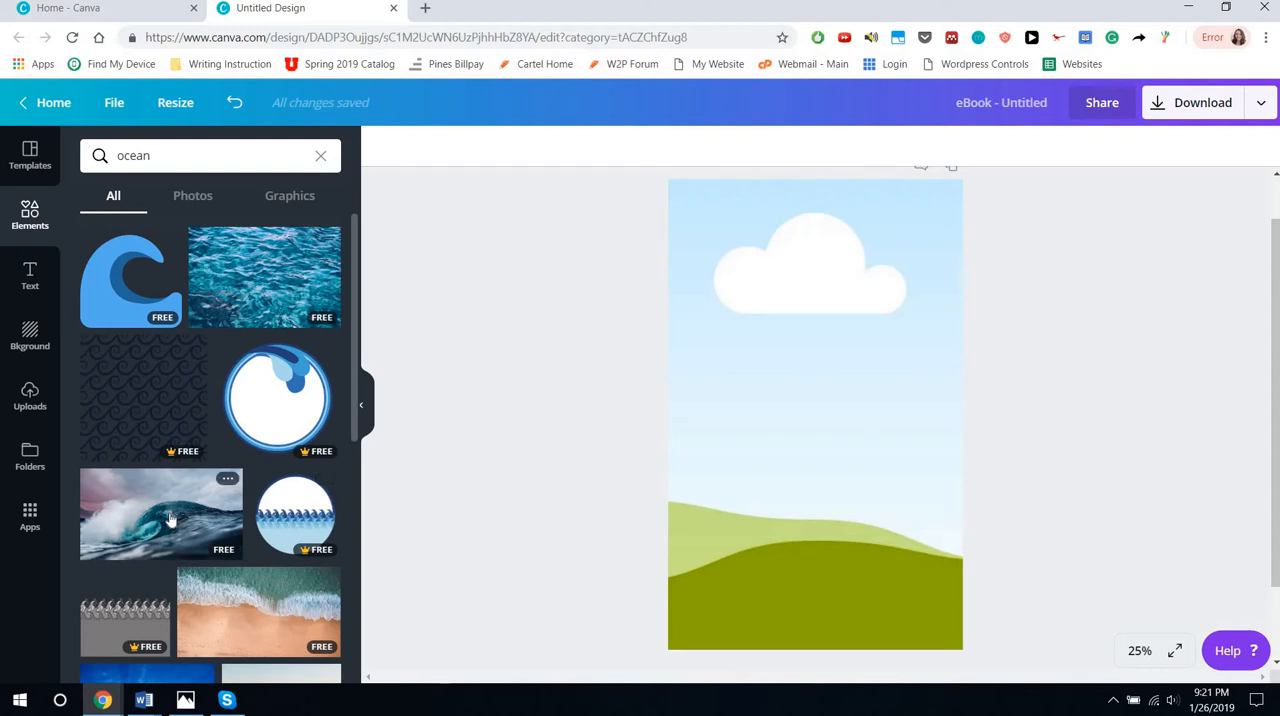
drag(170, 518, 826, 425)
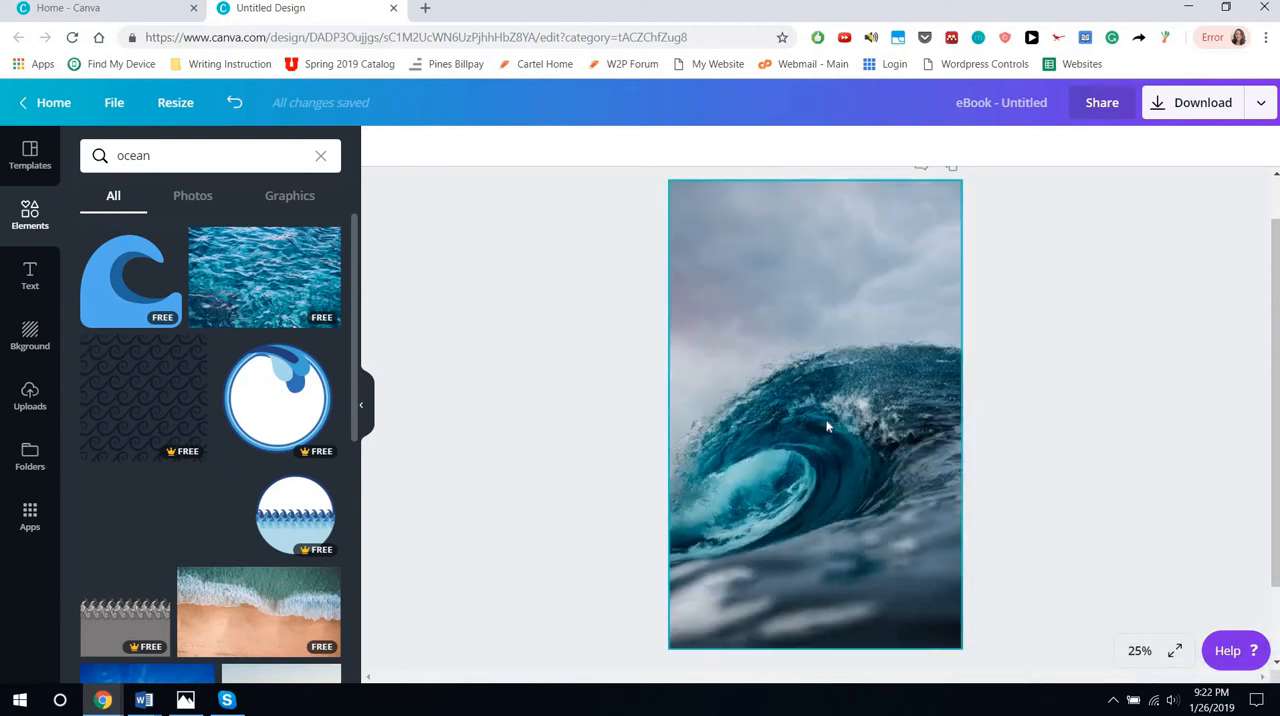
Reposition the wave photo slightly to the right inside its grid frame and apply the crop
click(847, 343)
mouse_move(816, 363)
mouse_down()
mouse_move(981, 354)
mouse_move(818, 367)
mouse_up()
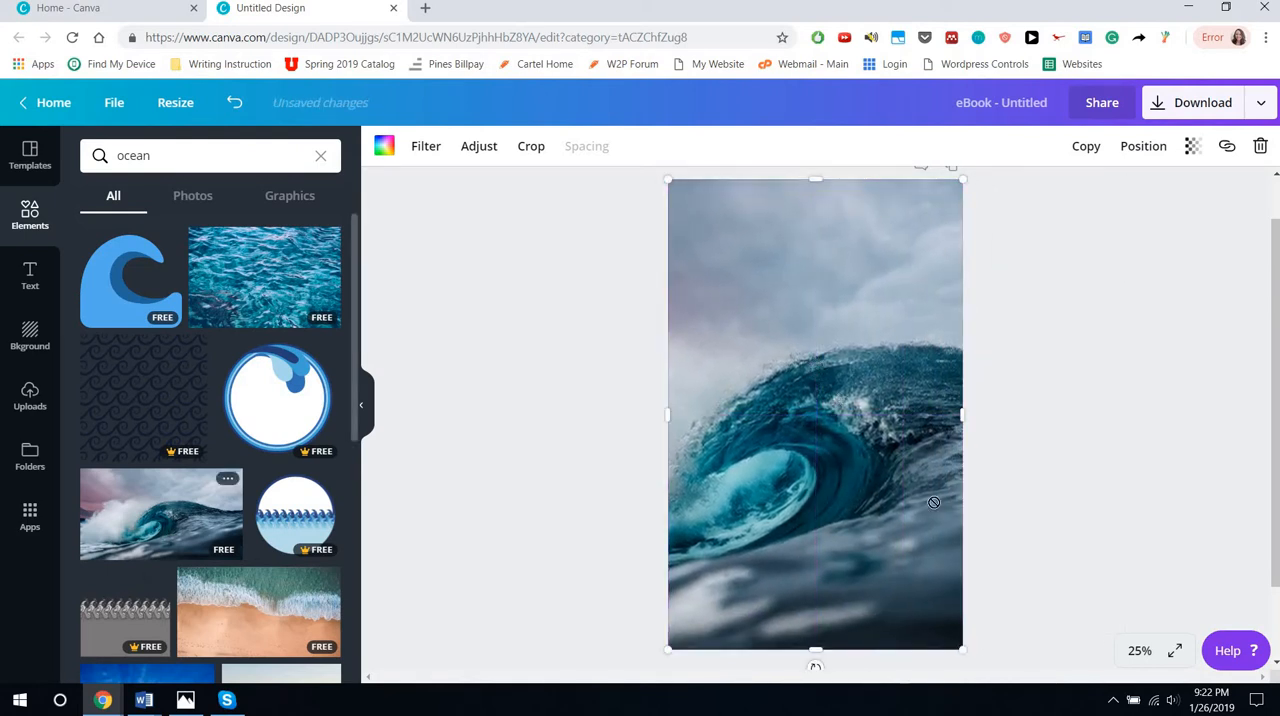
drag(933, 502, 851, 453)
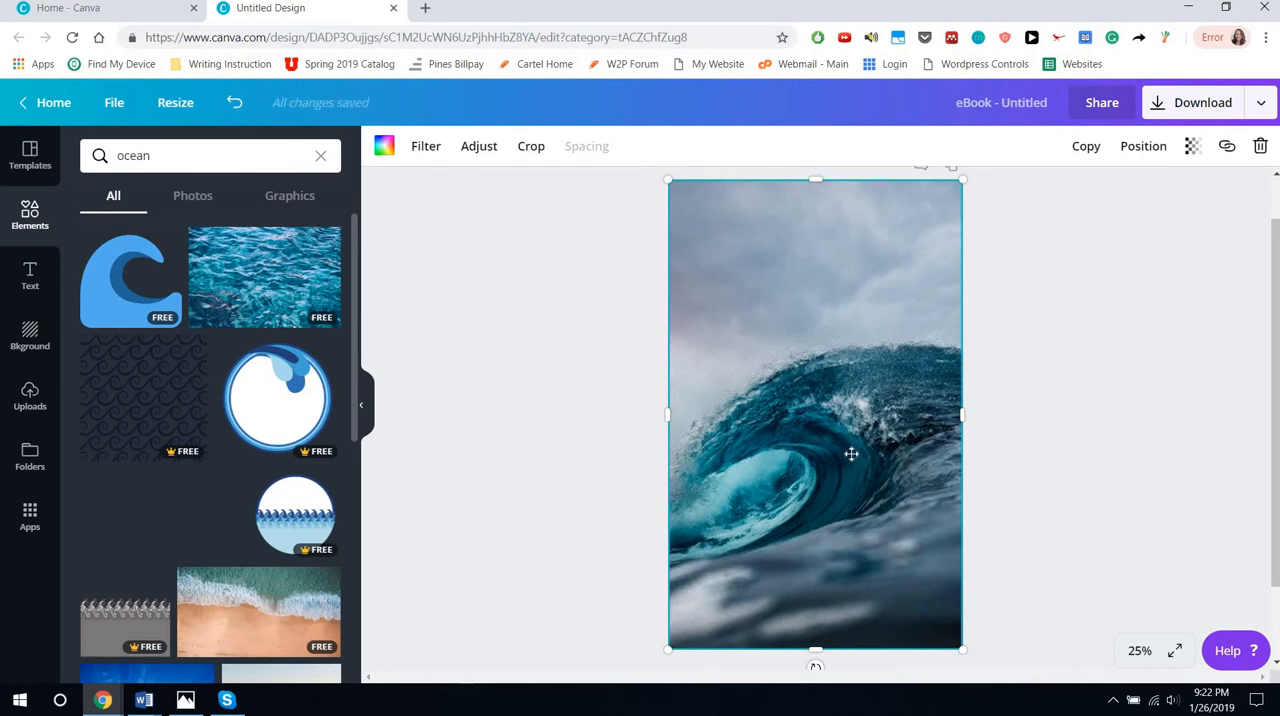
double_click(834, 413)
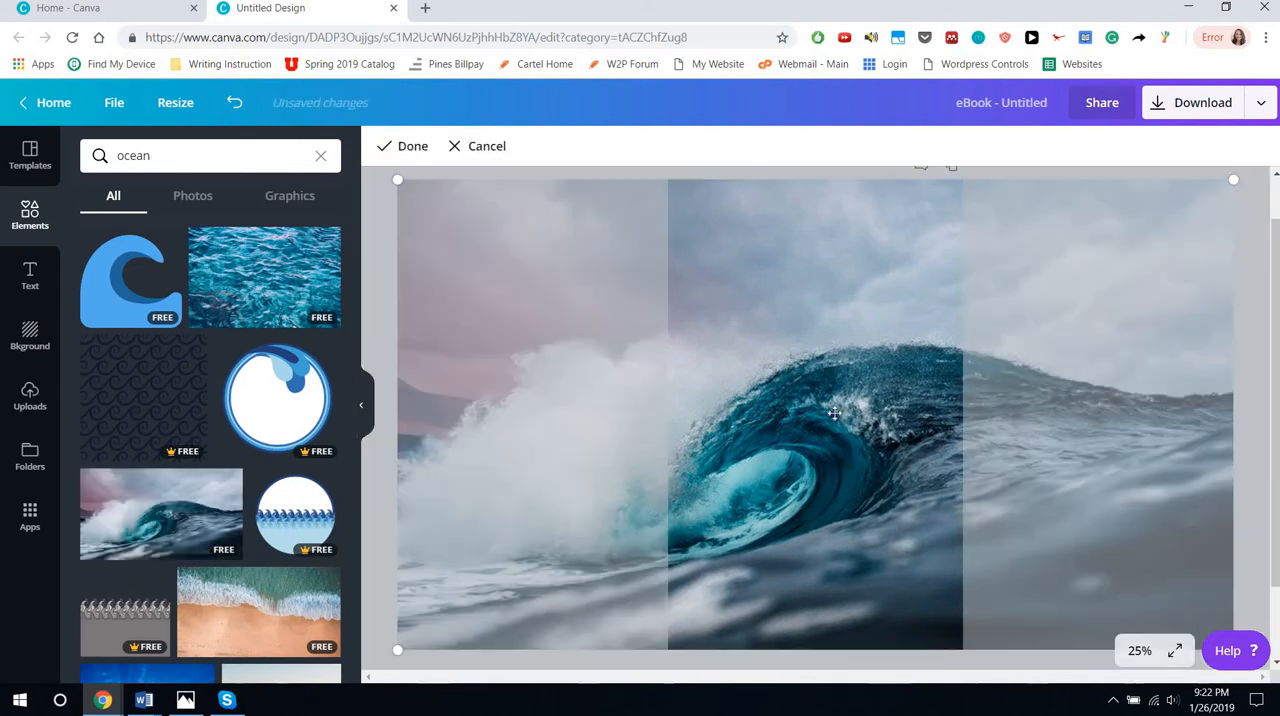
mouse_move(771, 414)
mouse_down()
mouse_move(1201, 469)
mouse_move(823, 436)
mouse_move(972, 445)
mouse_up()
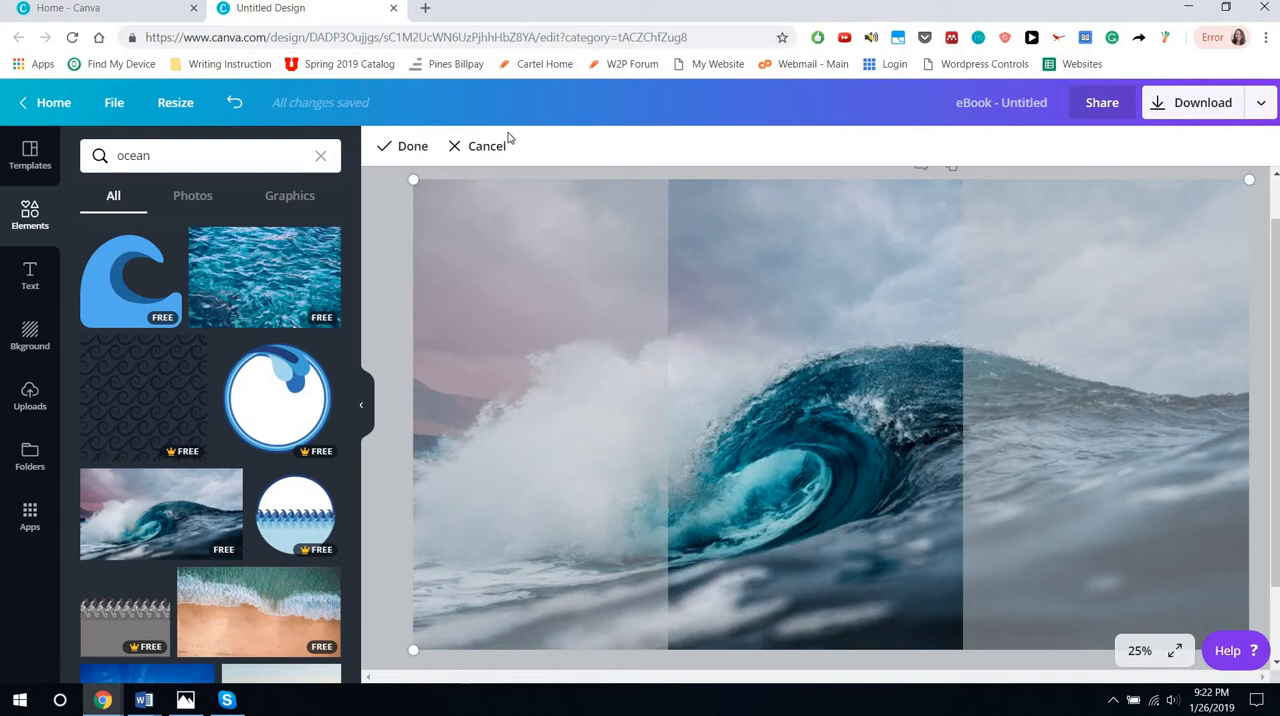
click(410, 145)
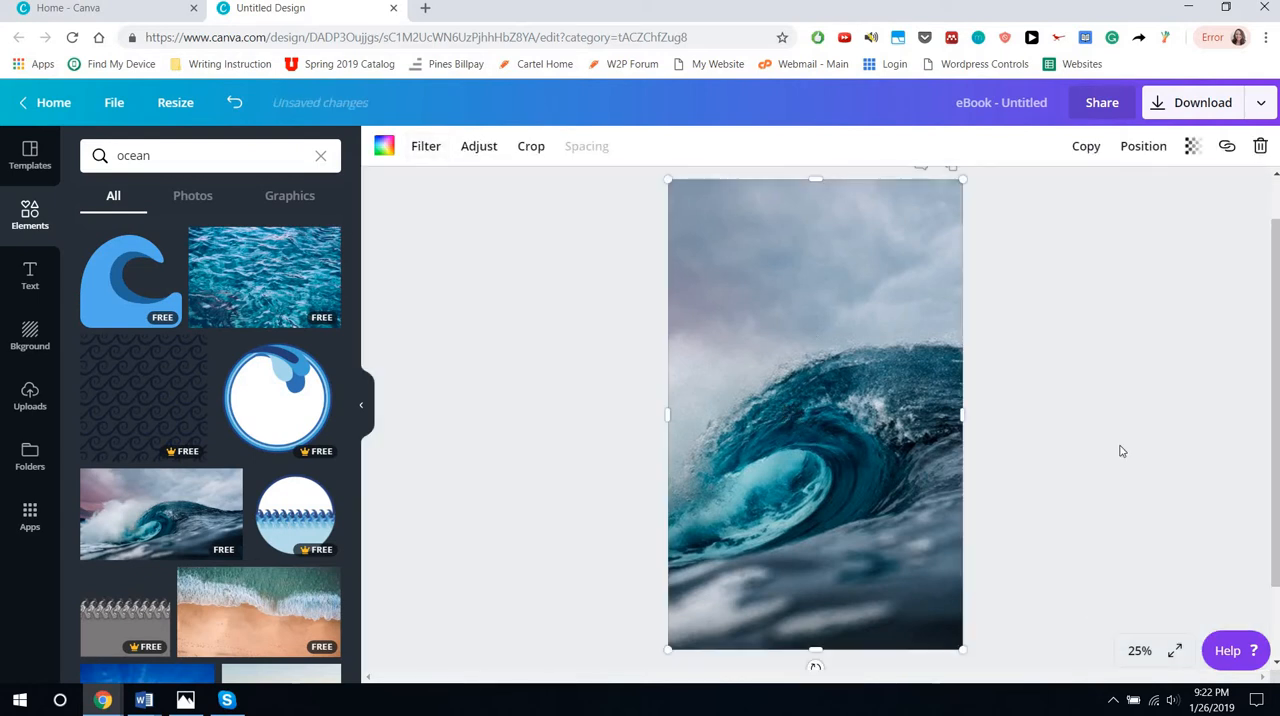
click(1054, 267)
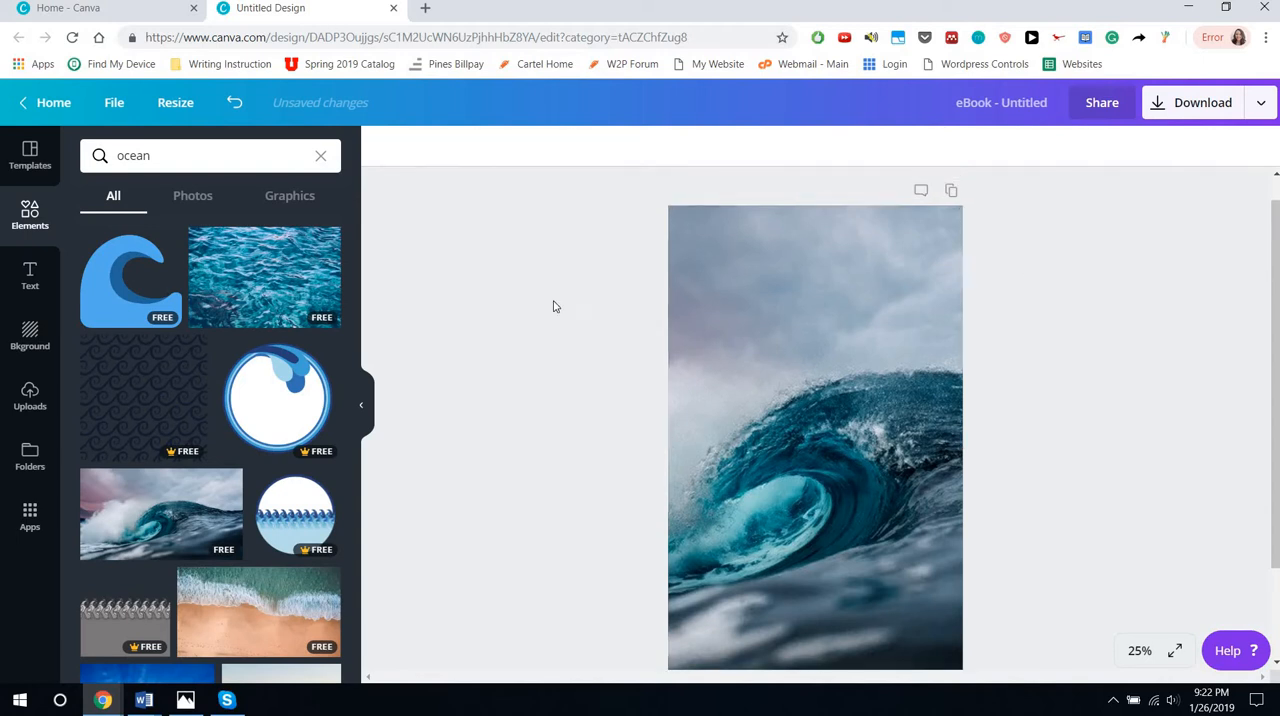
Search the elements for "grid" and place a second full-page single-image grid over the wave photo
click(210, 155)
text(grid)
key(Return)
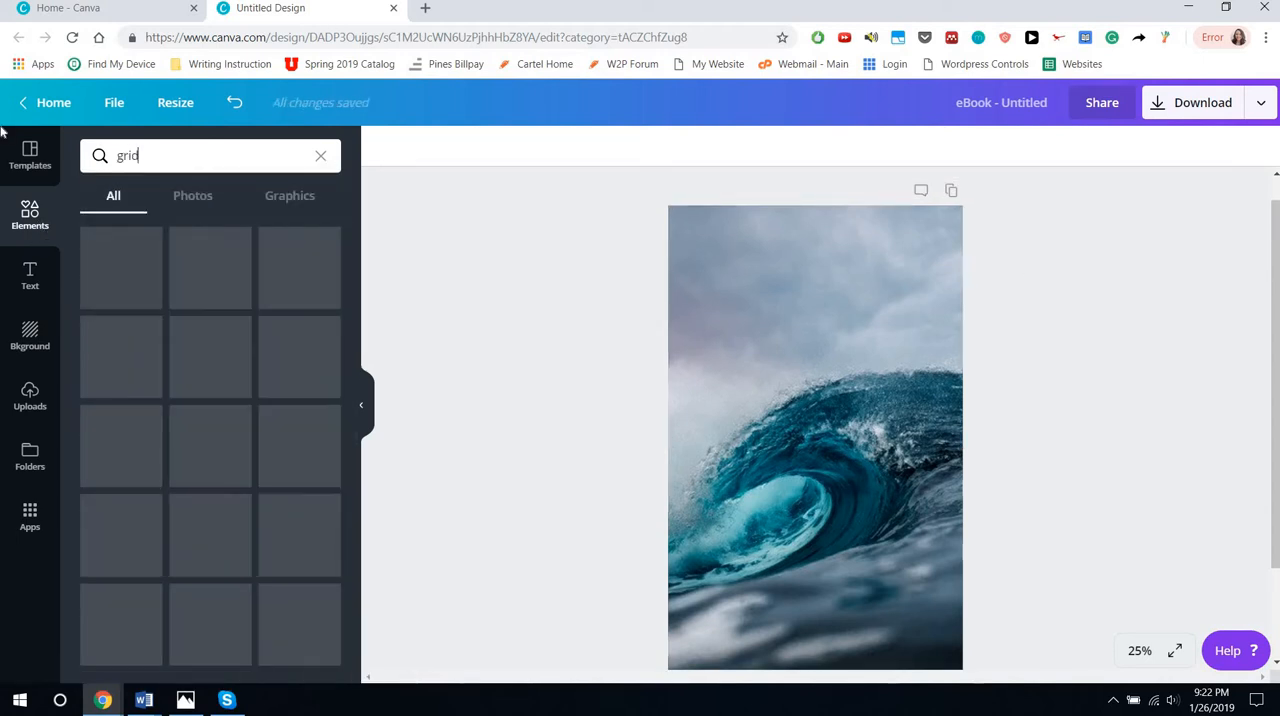
drag(131, 262, 859, 446)
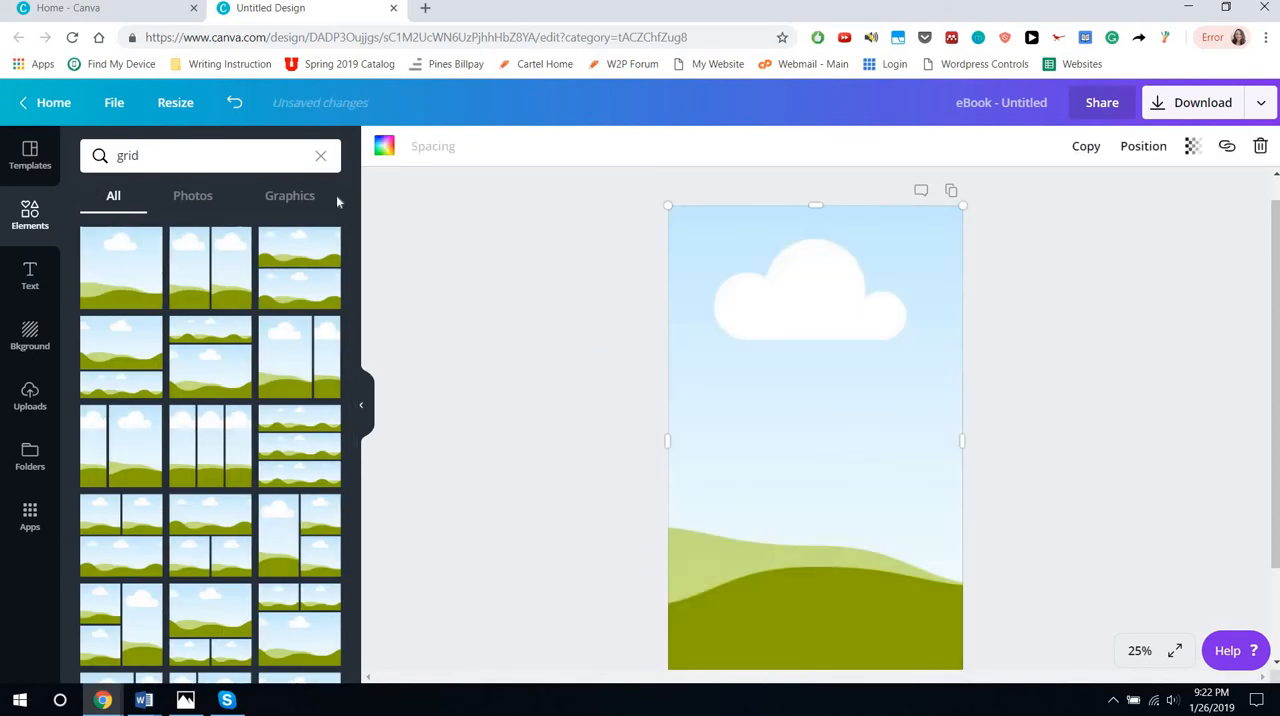
Search the elements for "ice" and fill the new grid with the free photo of frosted plants against a cloudy sky
click(222, 157)
text(g)
key(BackSpace)
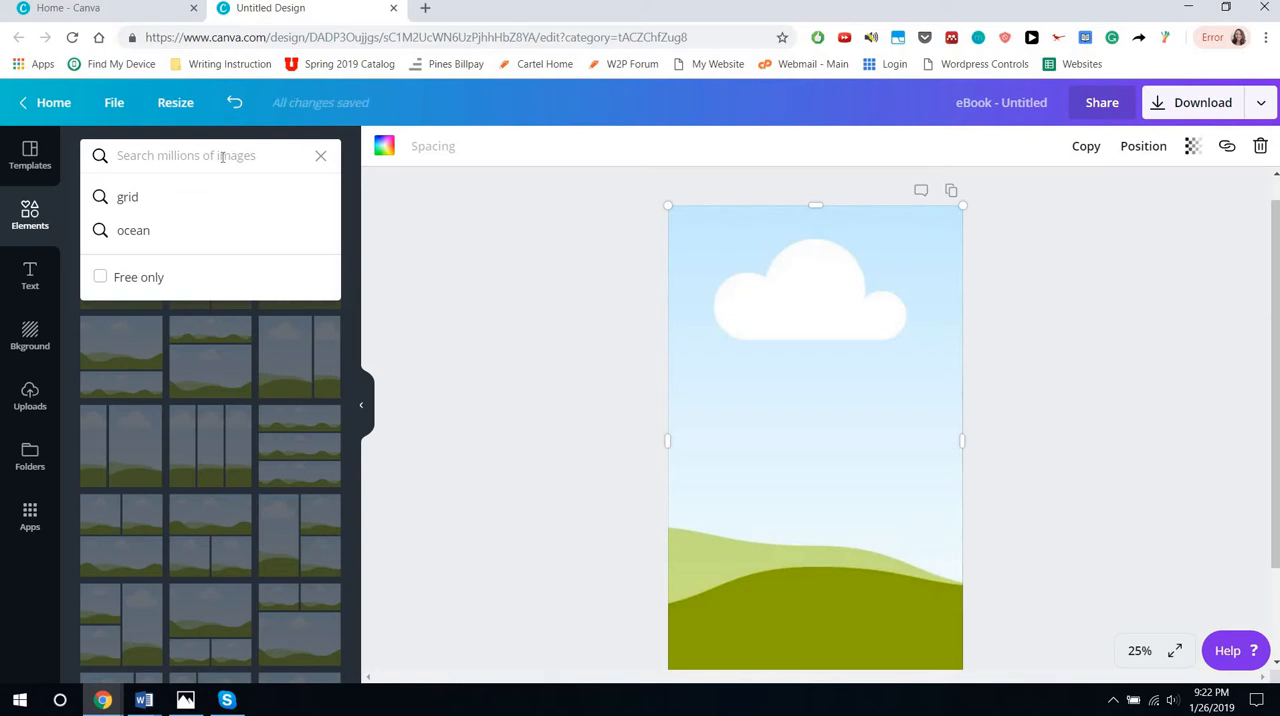
text(ice)
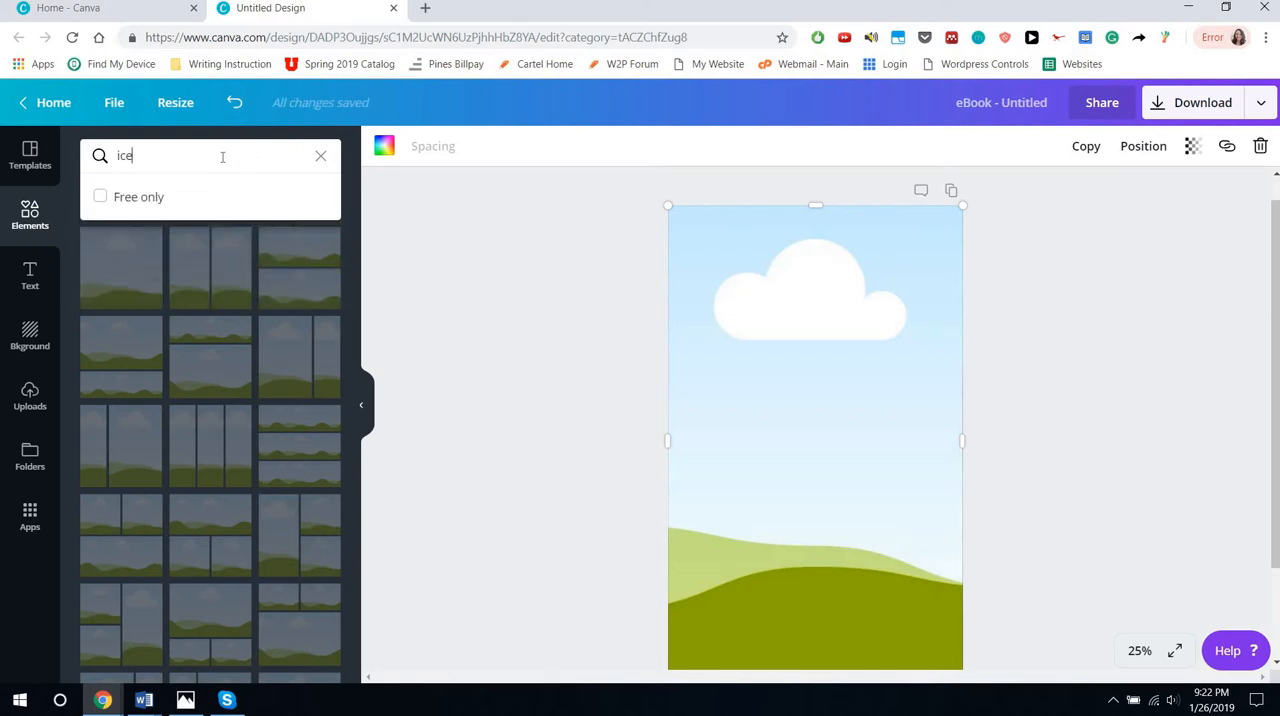
key(Return)
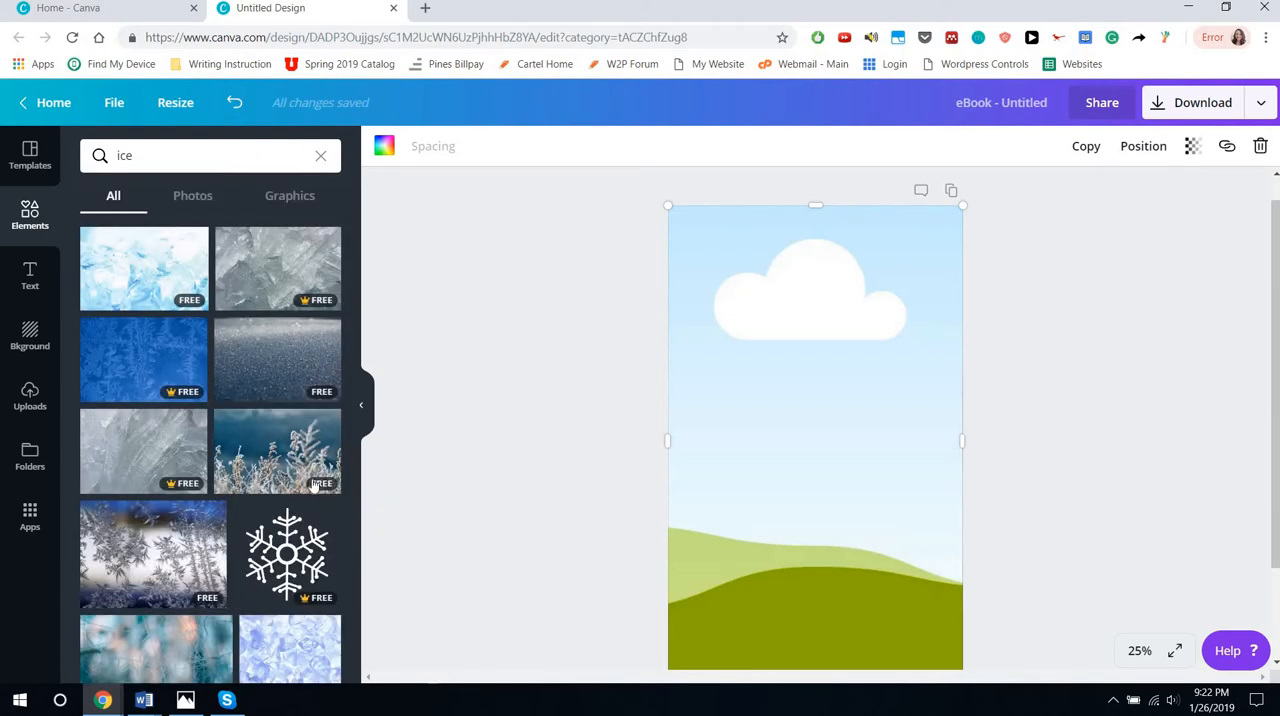
scroll(313, 485, down, 6)
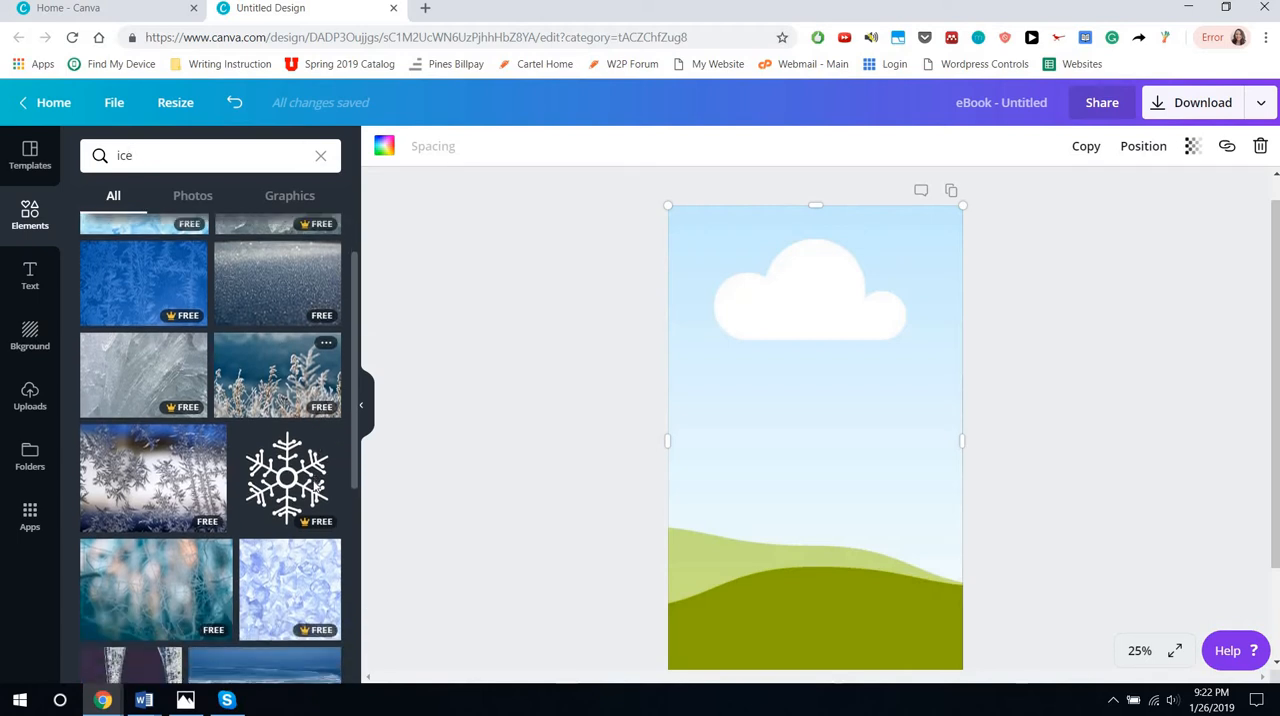
scroll(313, 485, down, 1)
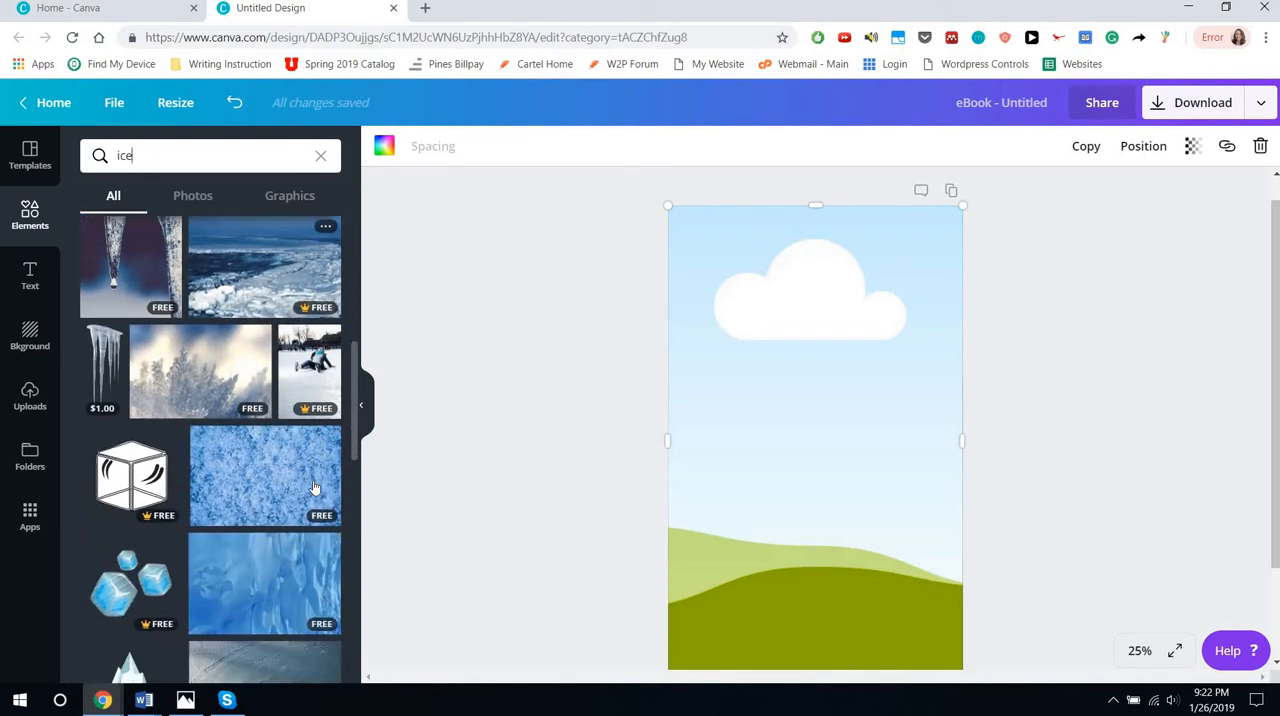
drag(190, 388, 765, 431)
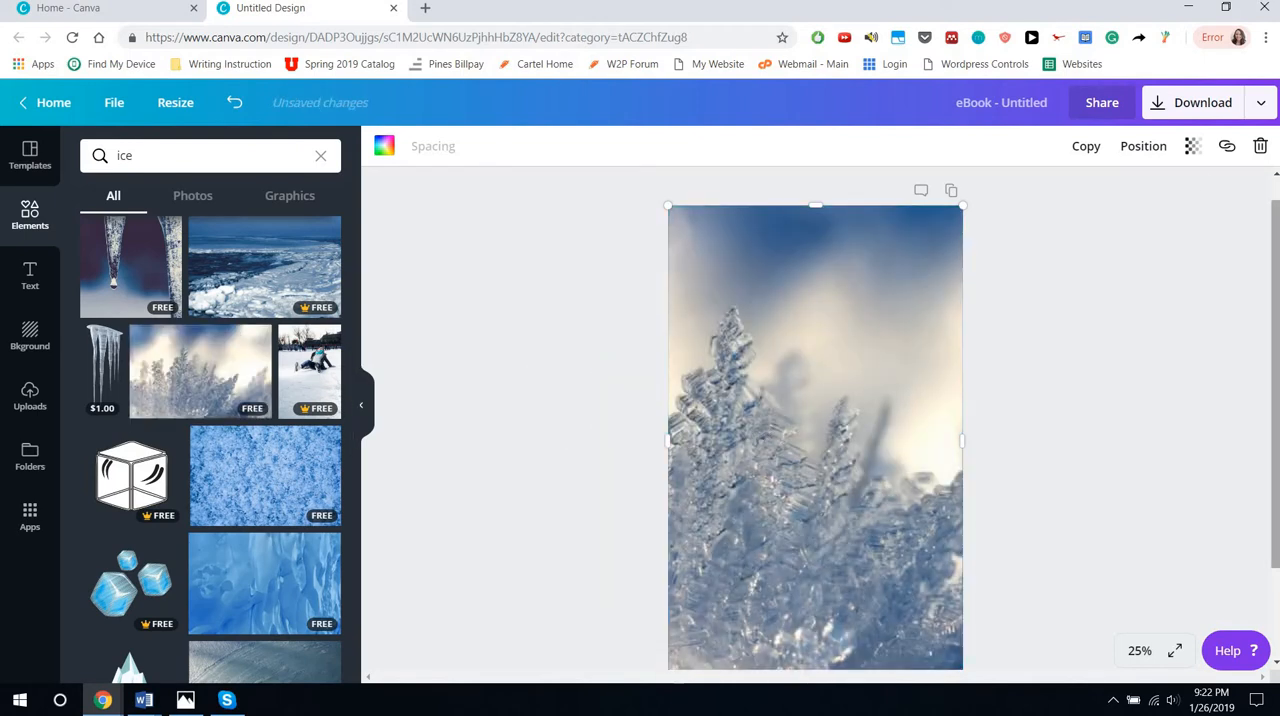
Set the transparency of the ice photo's grid to 50 so it blends with the wave photo
click(1192, 146)
click(1090, 191)
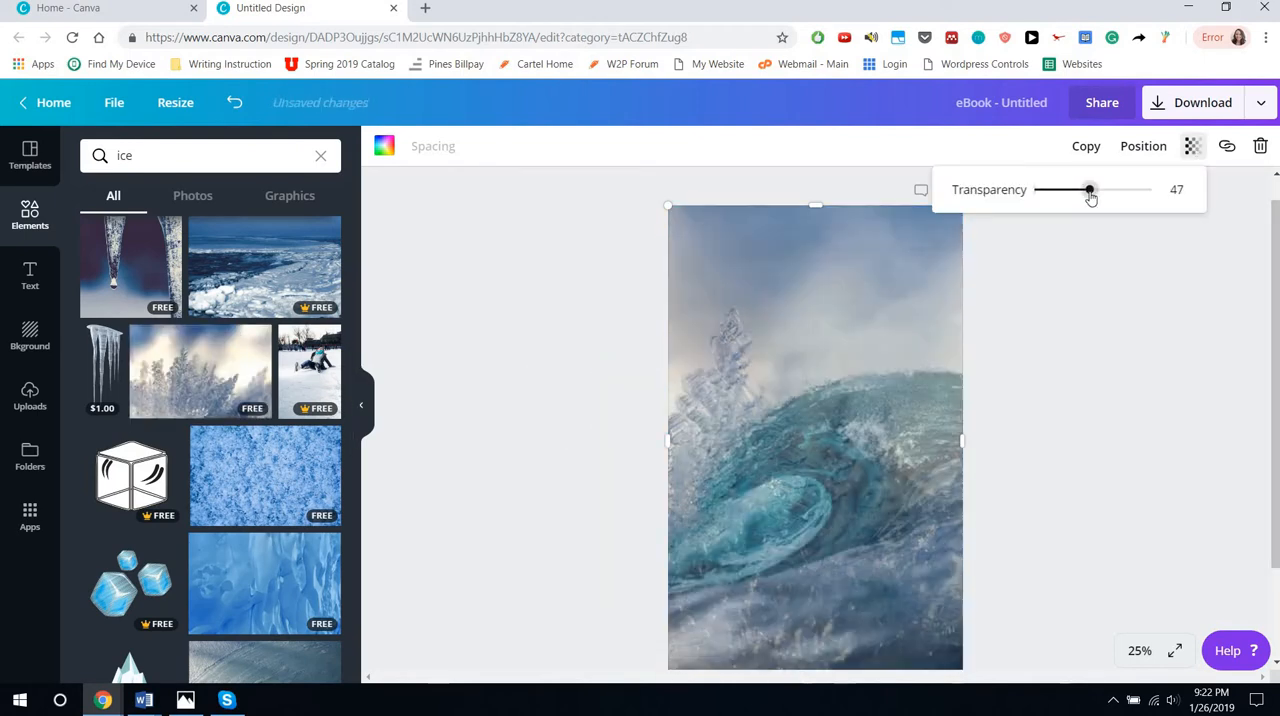
mouse_move(1088, 200)
mouse_down()
mouse_move(1103, 200)
mouse_move(1073, 196)
mouse_move(1094, 197)
mouse_up()
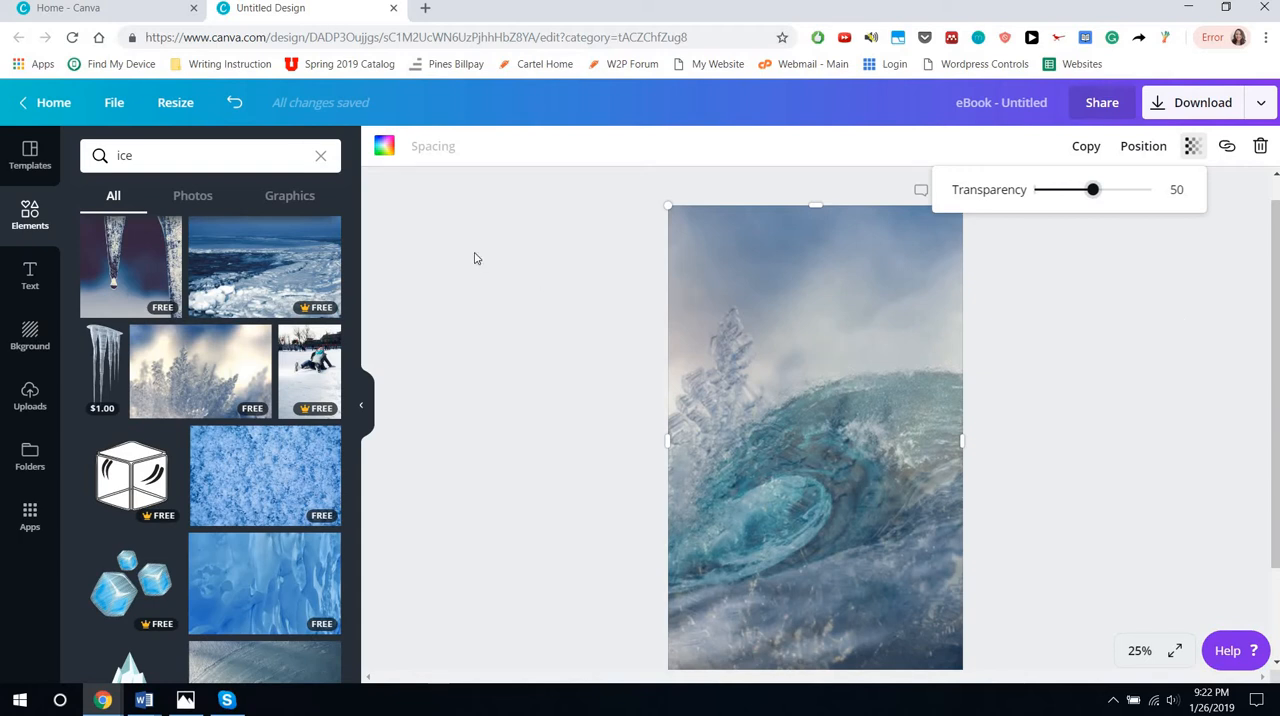
click(1089, 281)
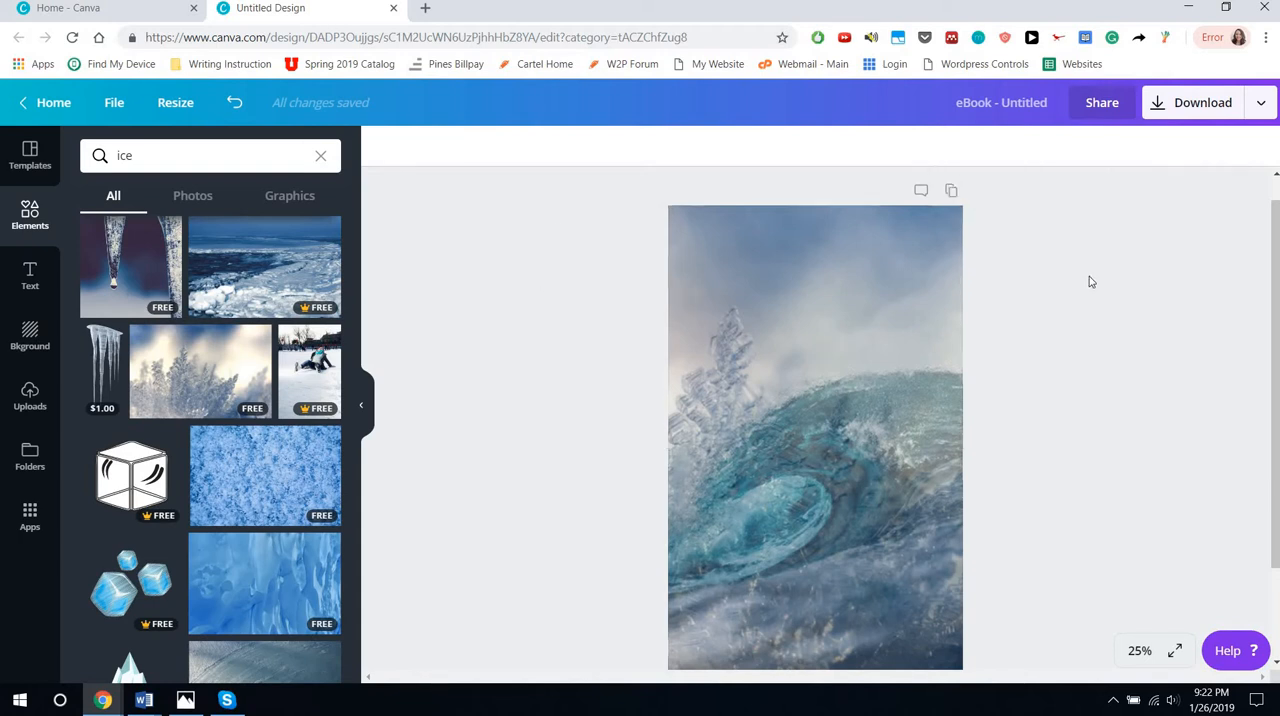
Adjust the ice photo's blur to -31 to sharpen its frost texture
click(750, 346)
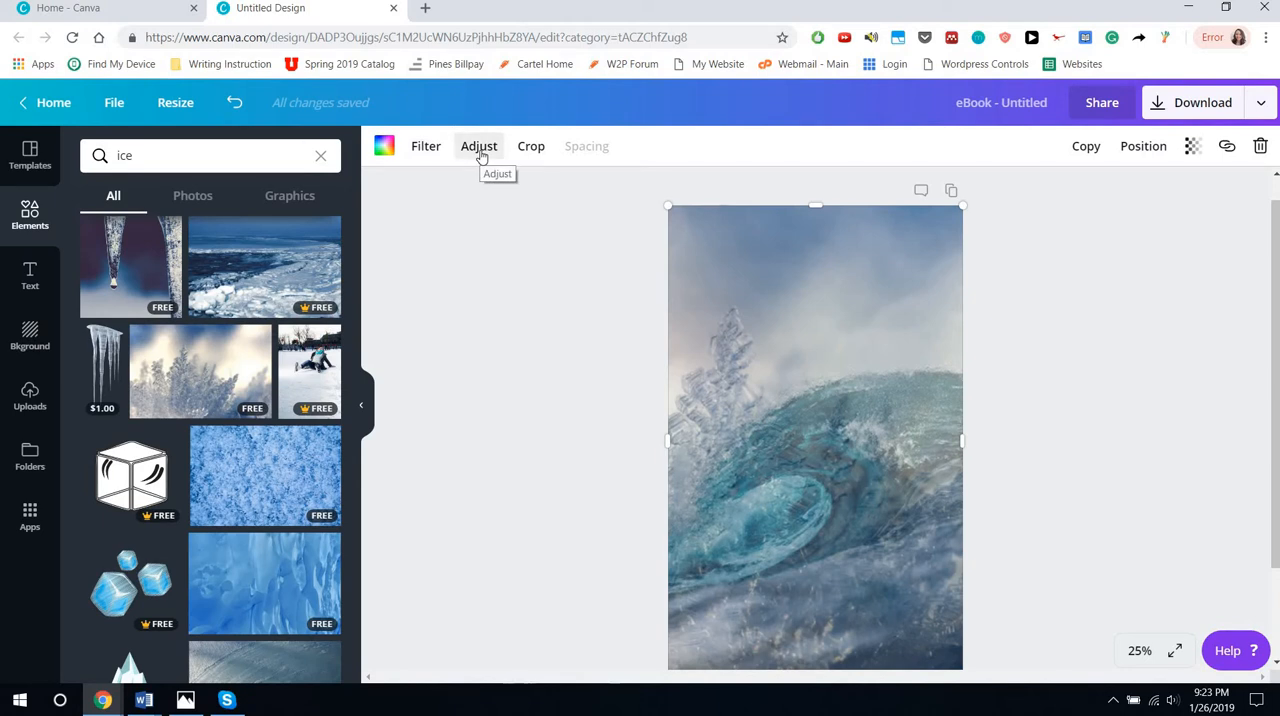
click(479, 150)
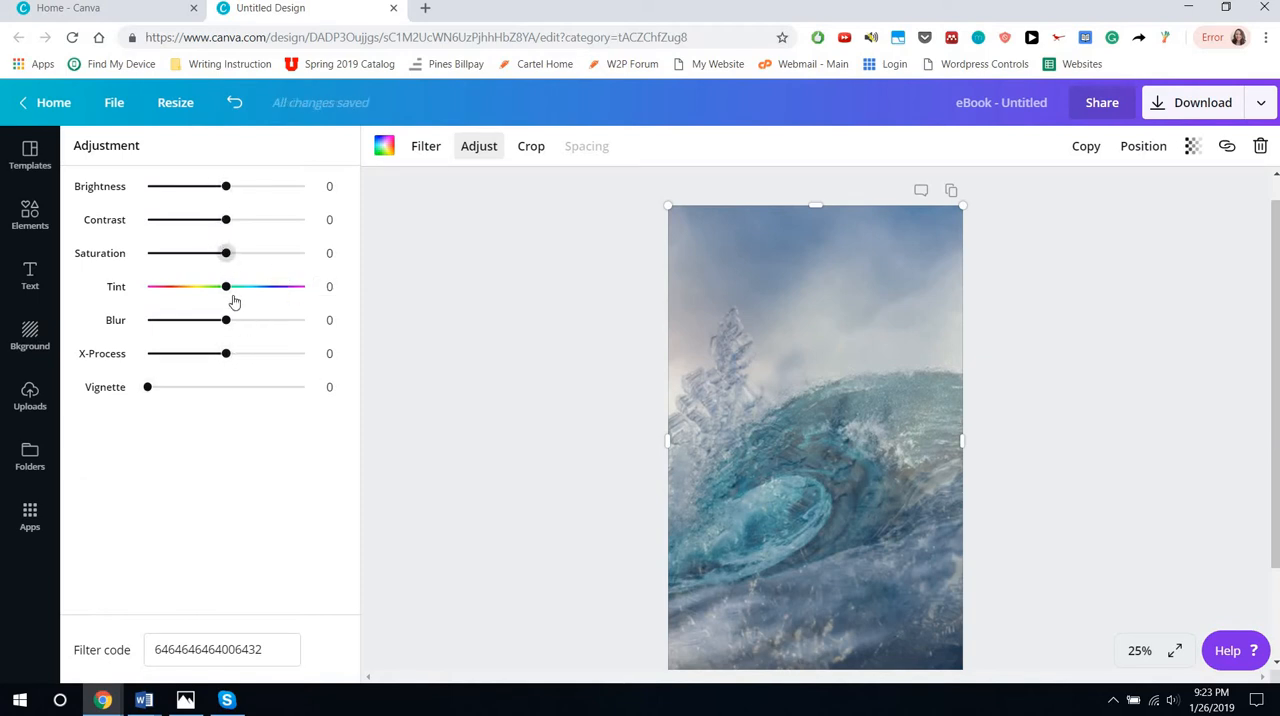
drag(226, 320, 72, 291)
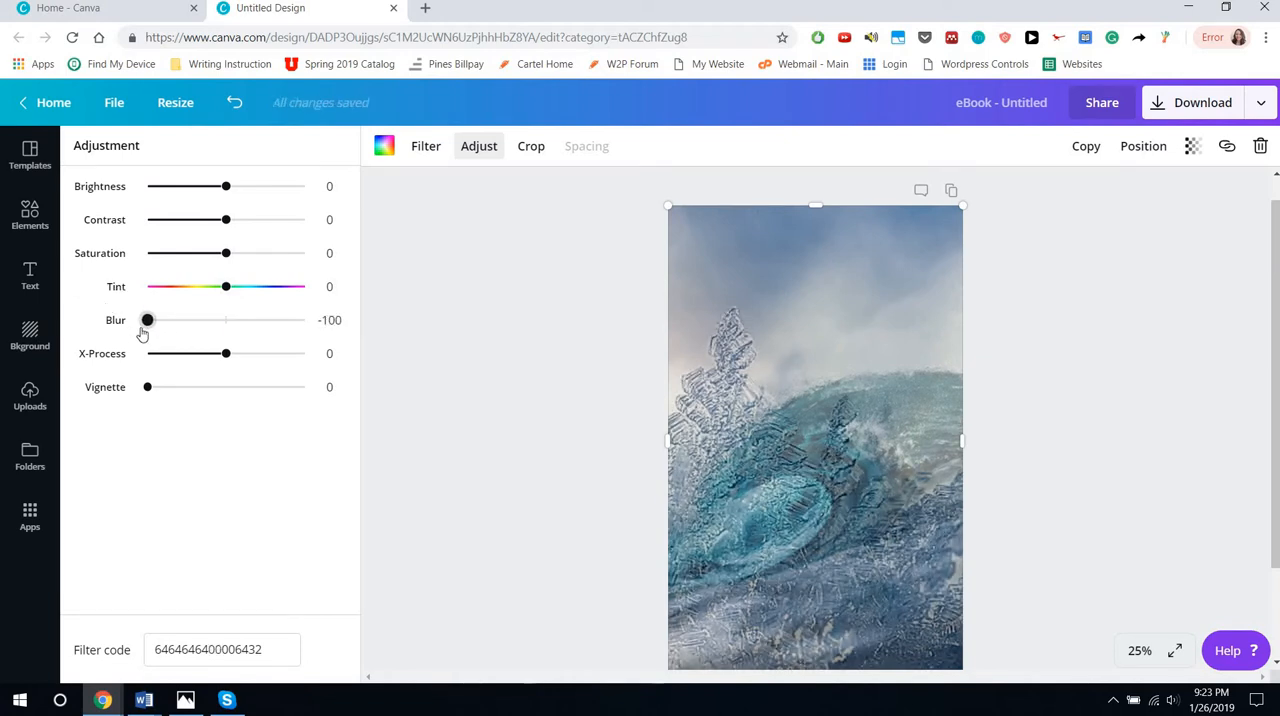
click(177, 324)
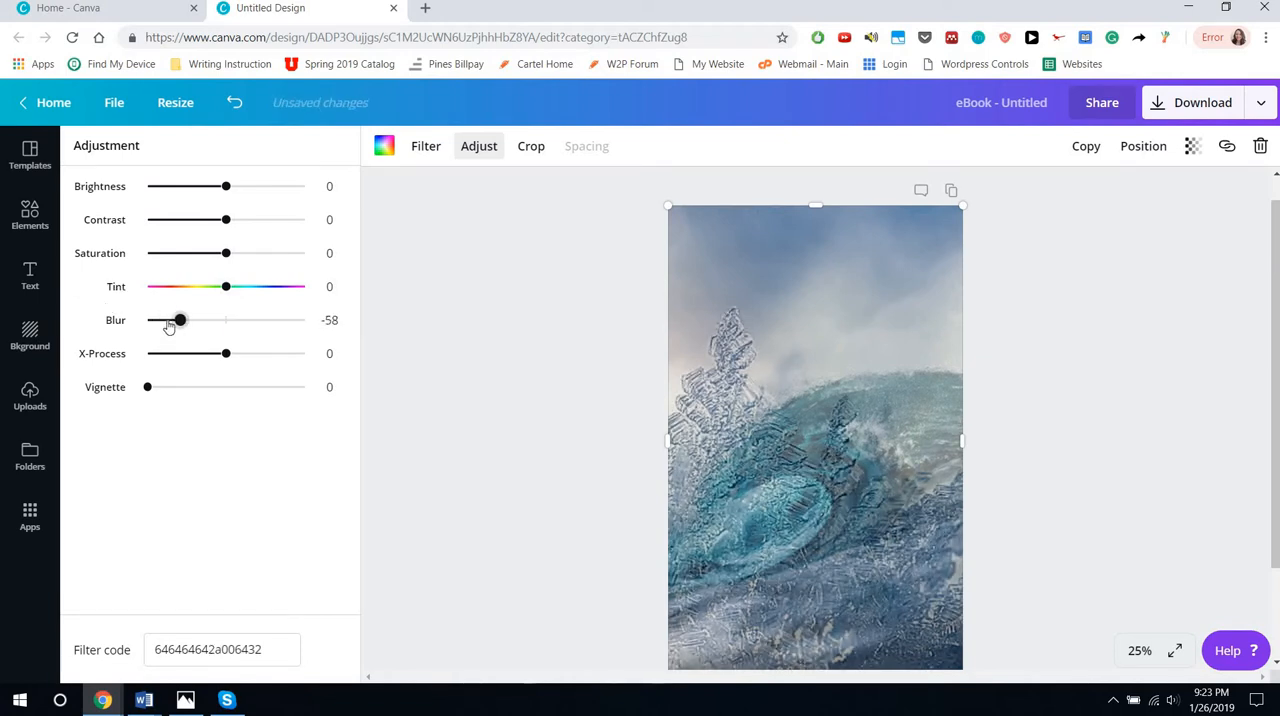
drag(169, 326, 202, 320)
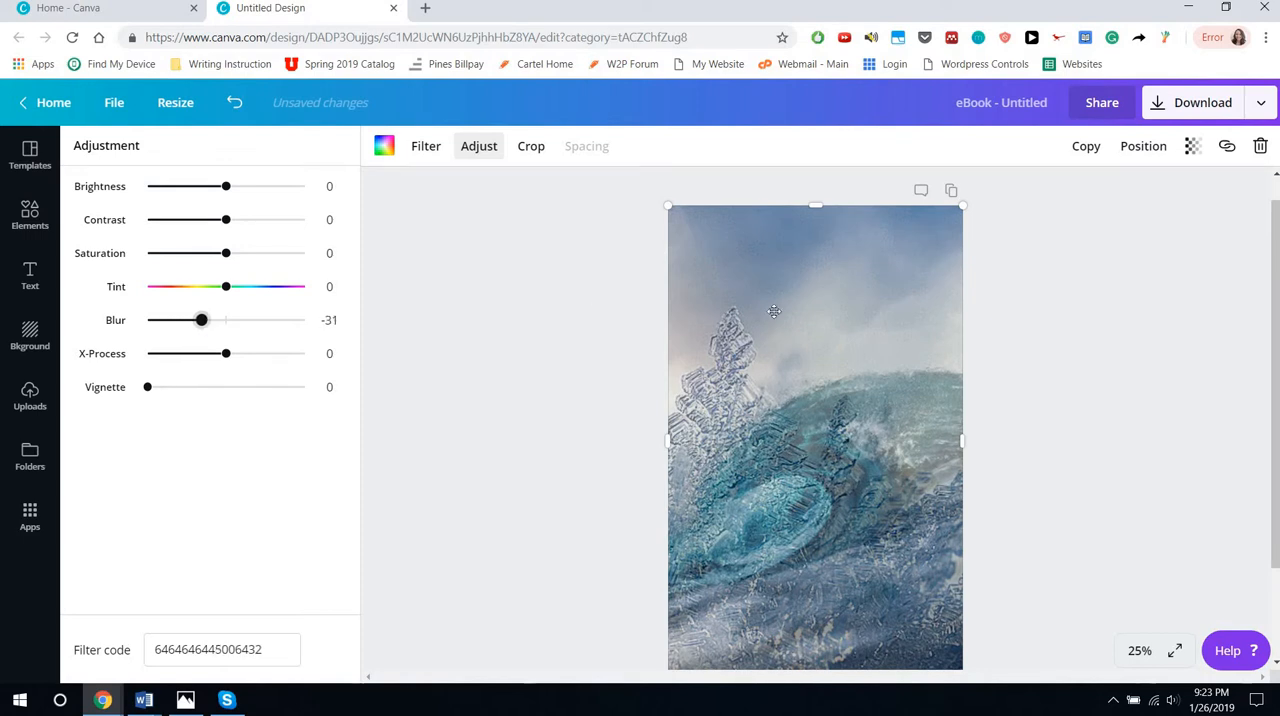
Move the ice photo's grid partway down the page, select the exposed wave photo and set its blur to -100
drag(786, 320, 791, 429)
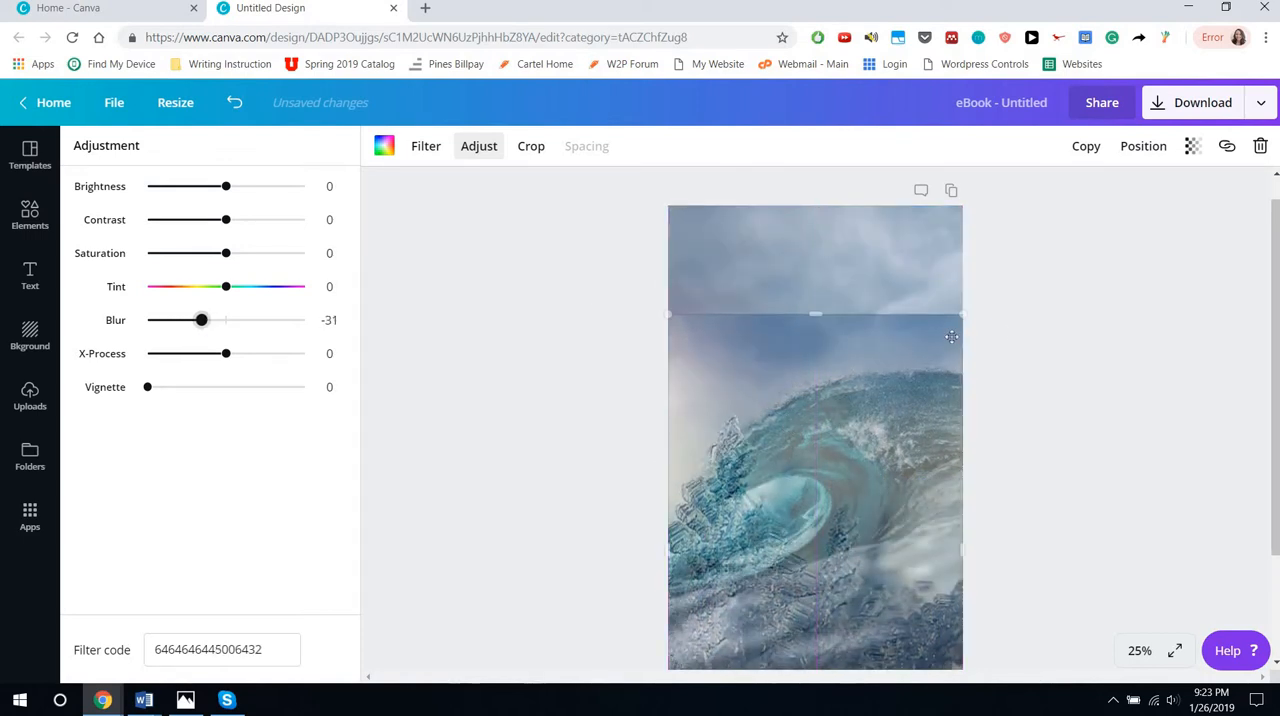
click(857, 256)
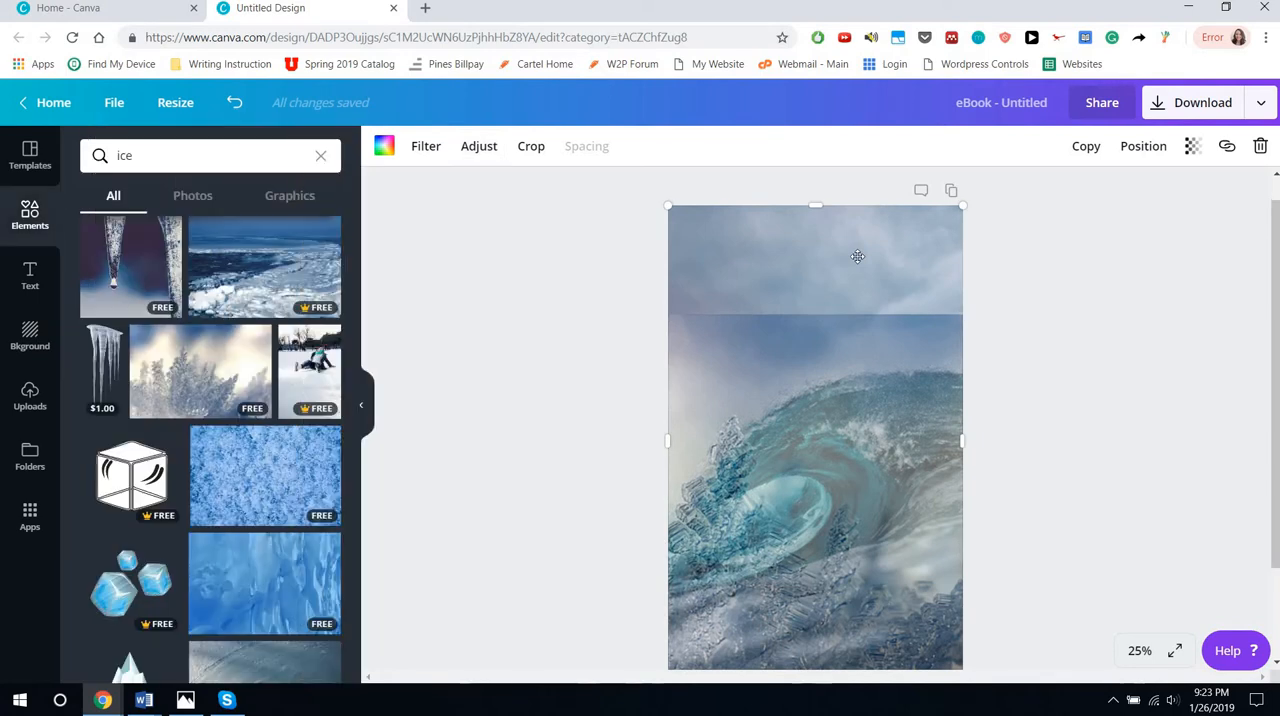
click(480, 155)
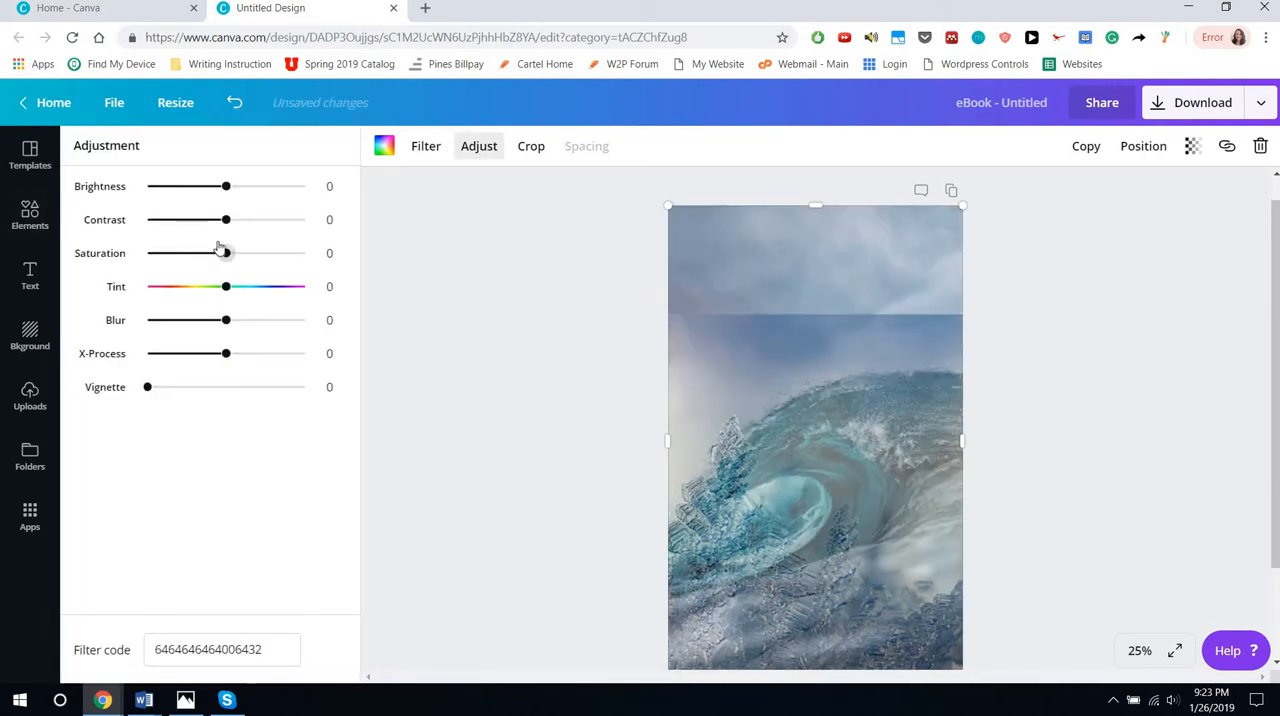
click(225, 320)
drag(98, 320, 97, 320)
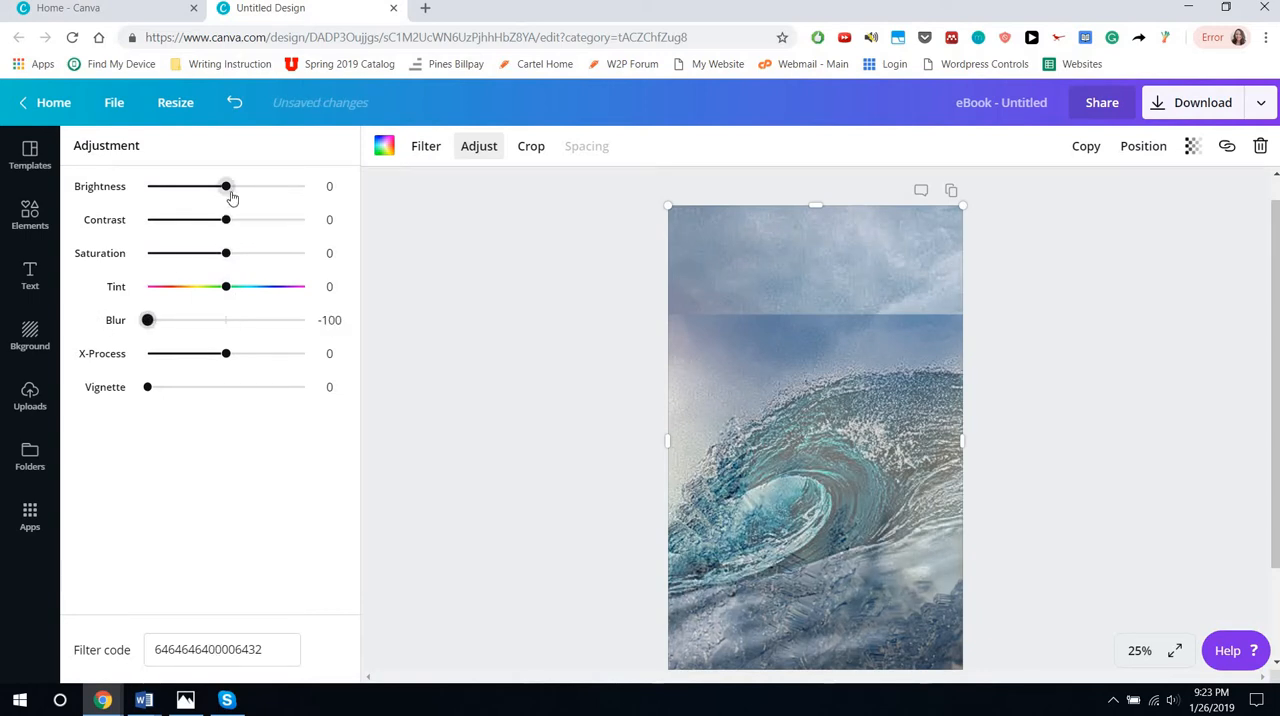
Set the wave photo's contrast to 68 and move the ice photo's grid back up to cover the whole page
drag(228, 189, 283, 220)
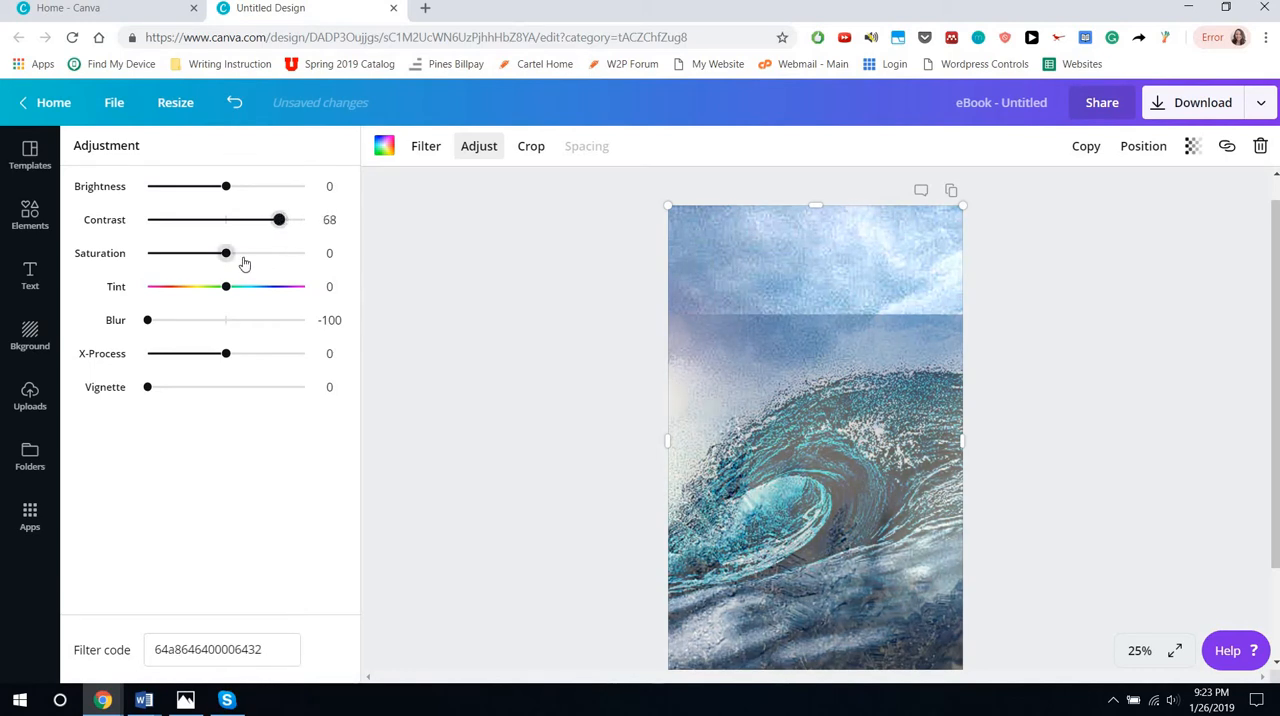
drag(824, 446, 826, 335)
click(1095, 441)
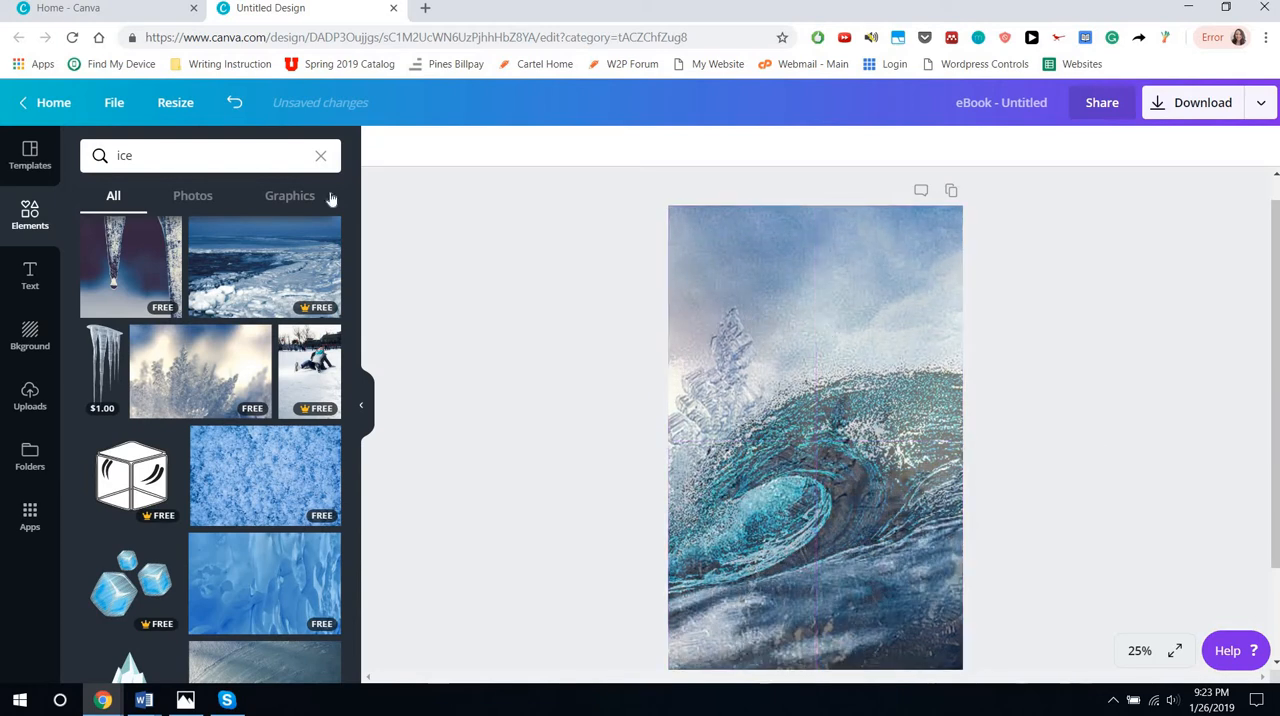
click(239, 161)
key(BackSpace)
key(BackSpace)
key(BackSpace)
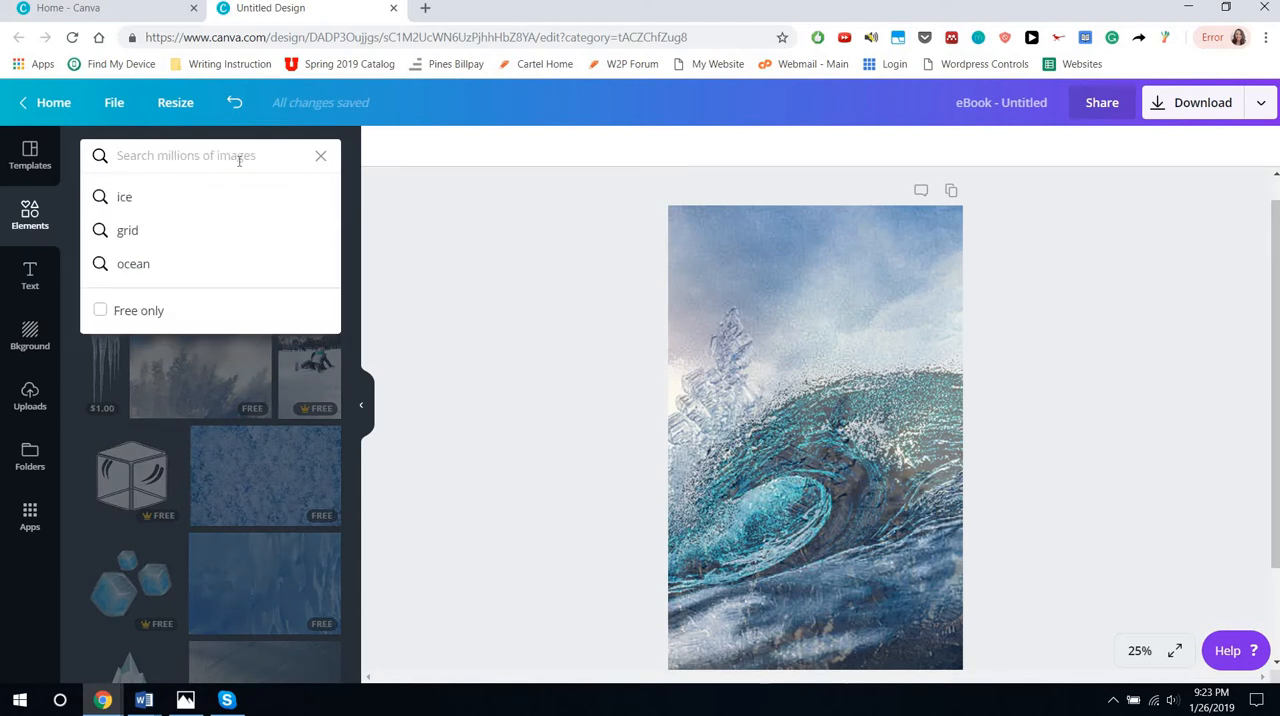
click(208, 488)
scroll(208, 488, down, 5)
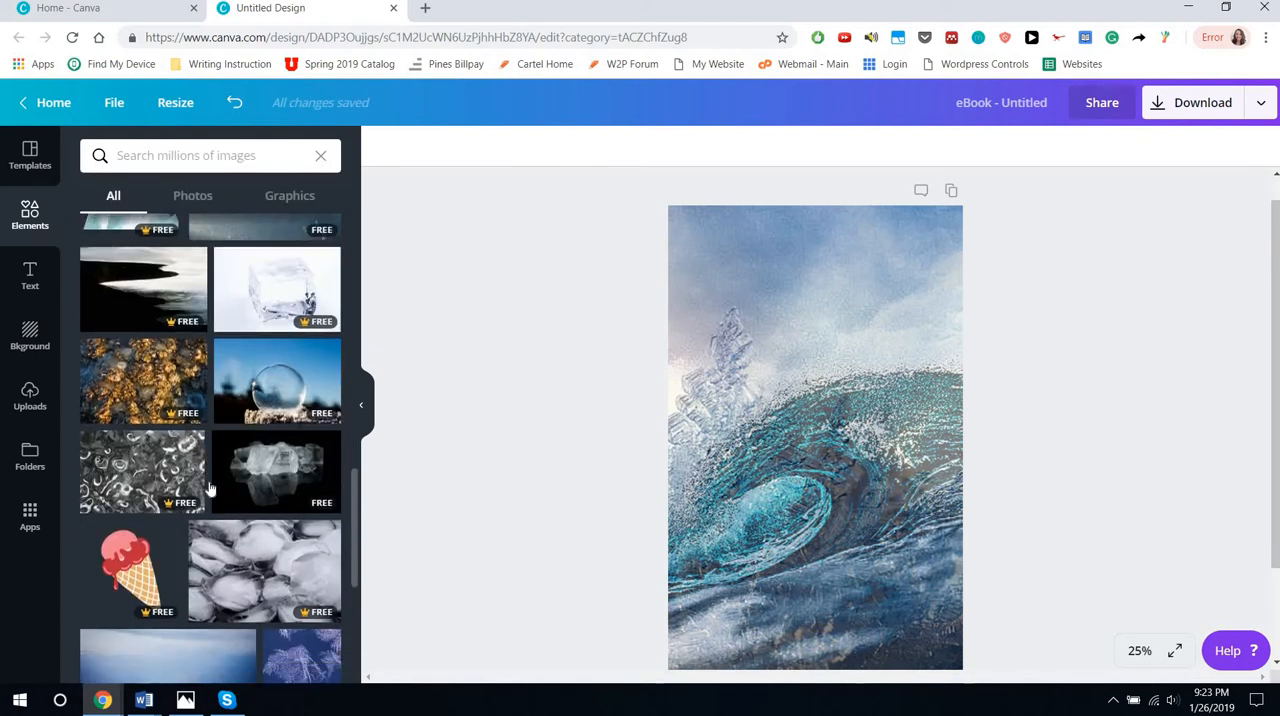
mouse_move(277, 250)
mouse_down()
mouse_move(800, 500)
mouse_move(808, 467)
mouse_move(278, 272)
mouse_up()
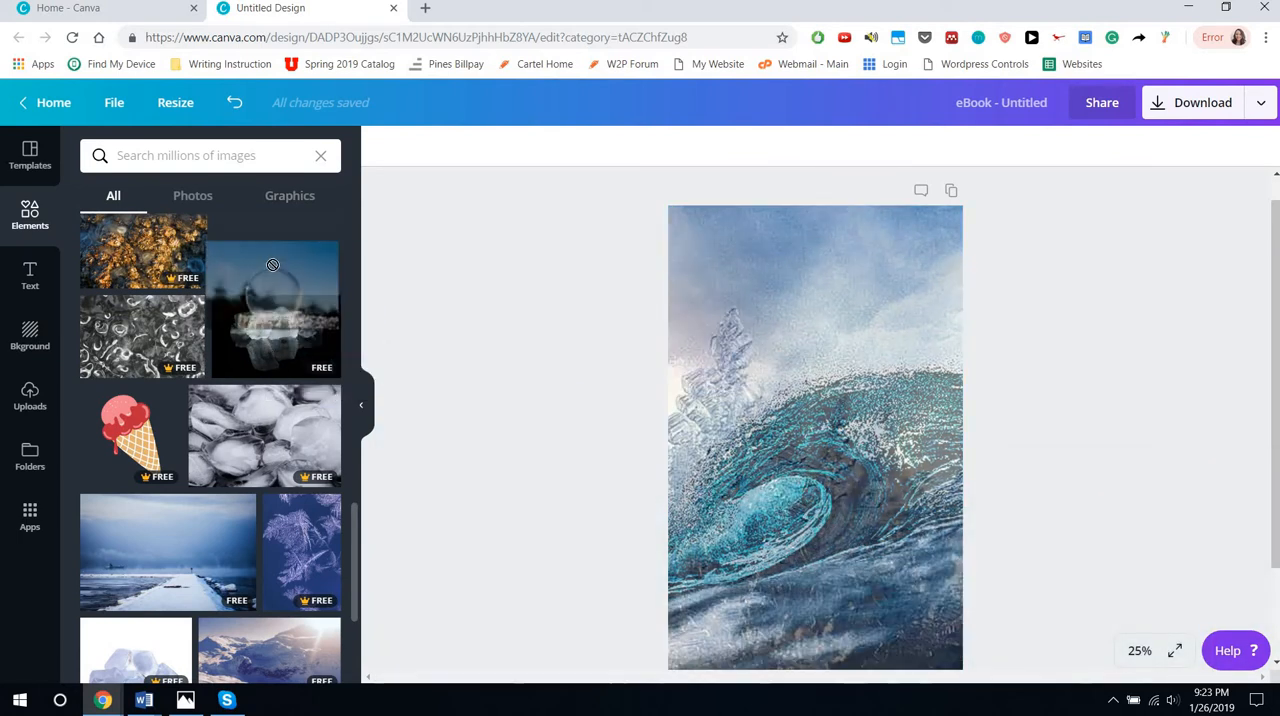
Search the elements for "grid" and place a third full-page single-image grid over the blended wave and ice photos
click(195, 167)
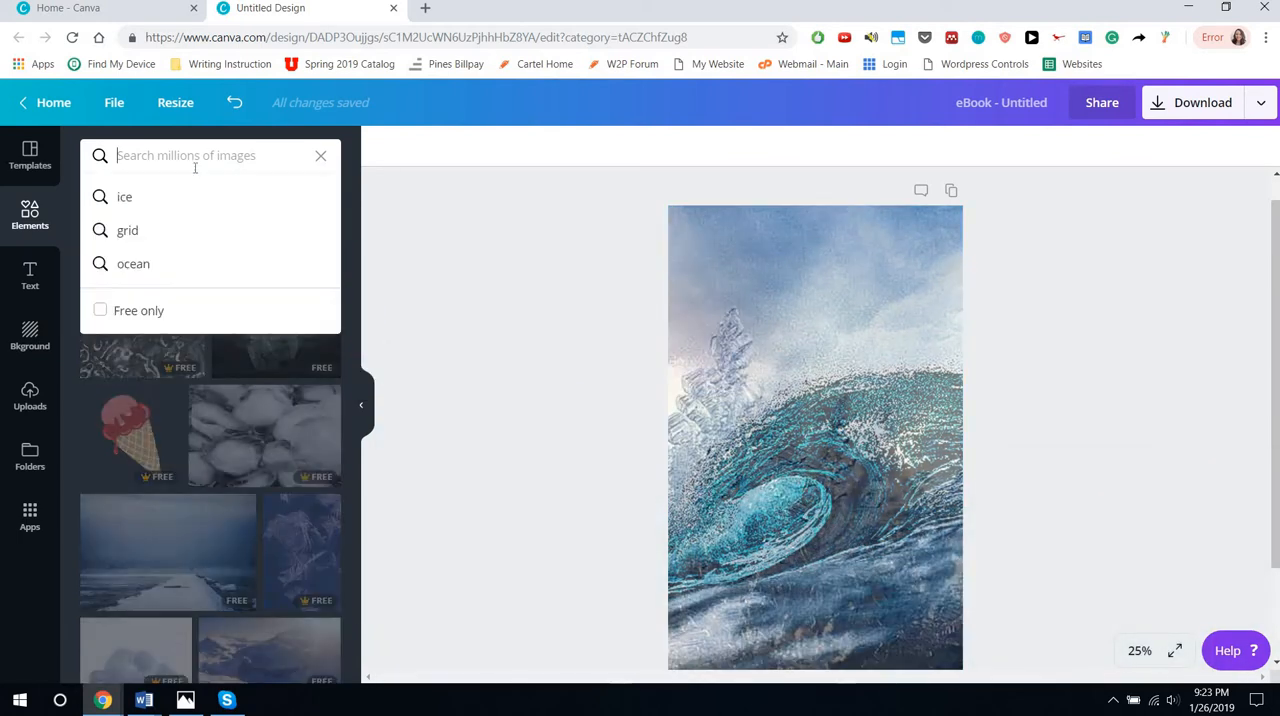
text(grid)
key(Return)
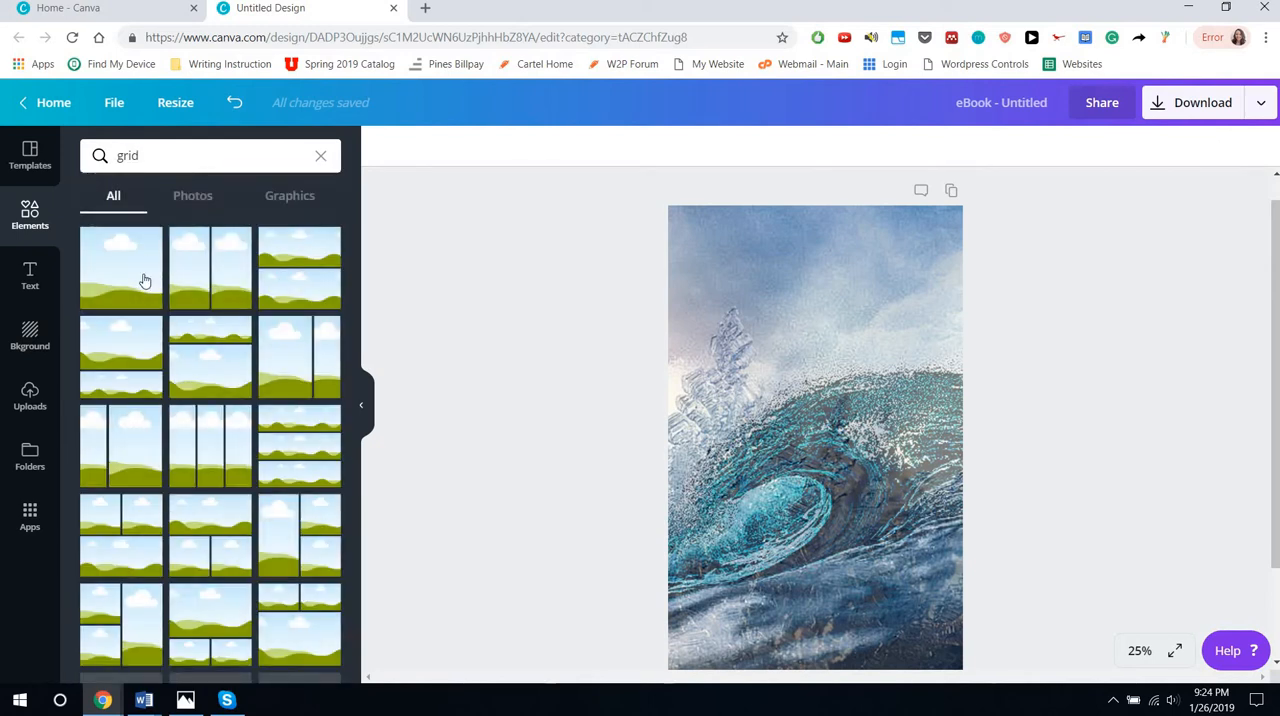
drag(145, 290, 798, 482)
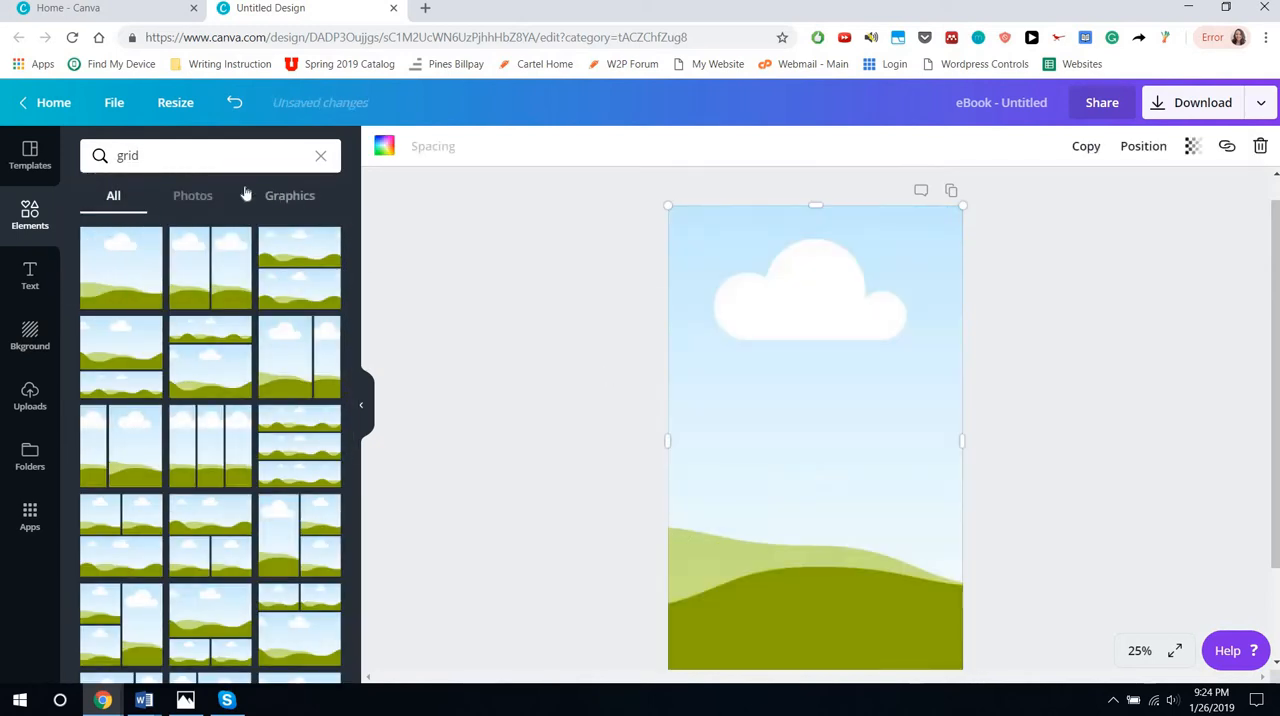
Search the elements for "ice" and fill the new grid with the photo of a frozen bubble against a blue sky
click(180, 163)
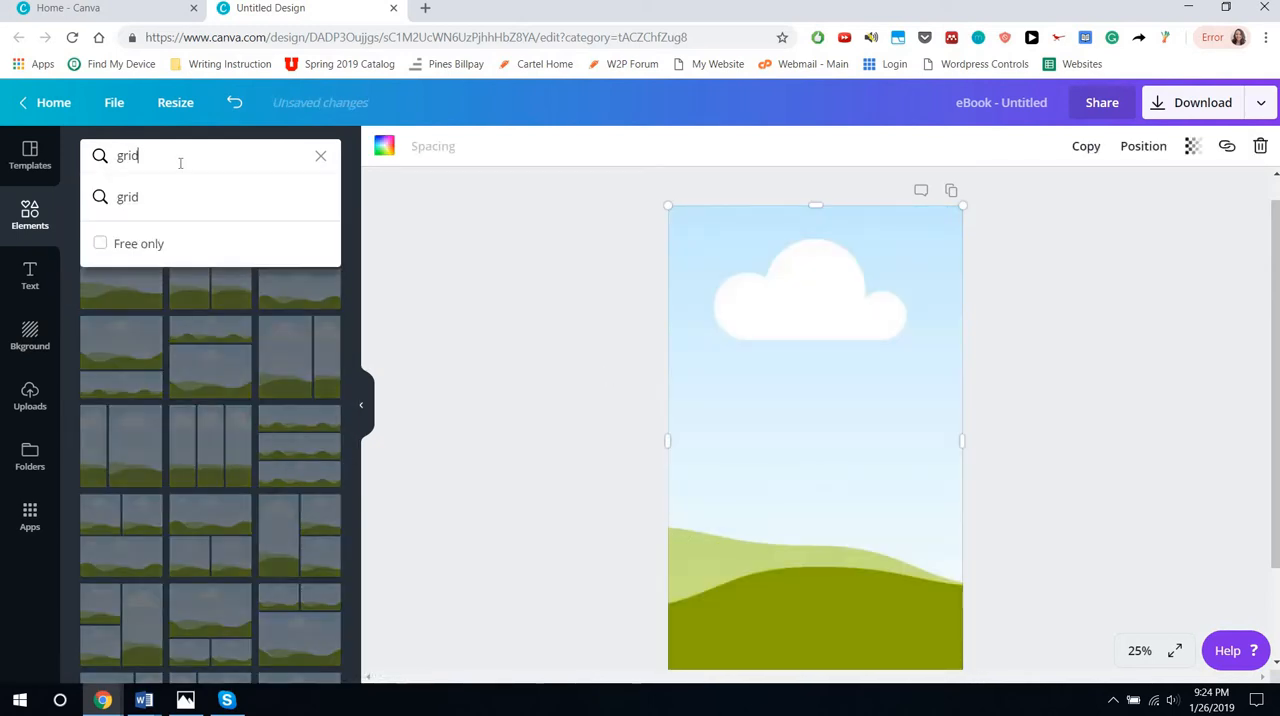
key(BackSpace)
key(BackSpace)
key(BackSpace)
key(BackSpace)
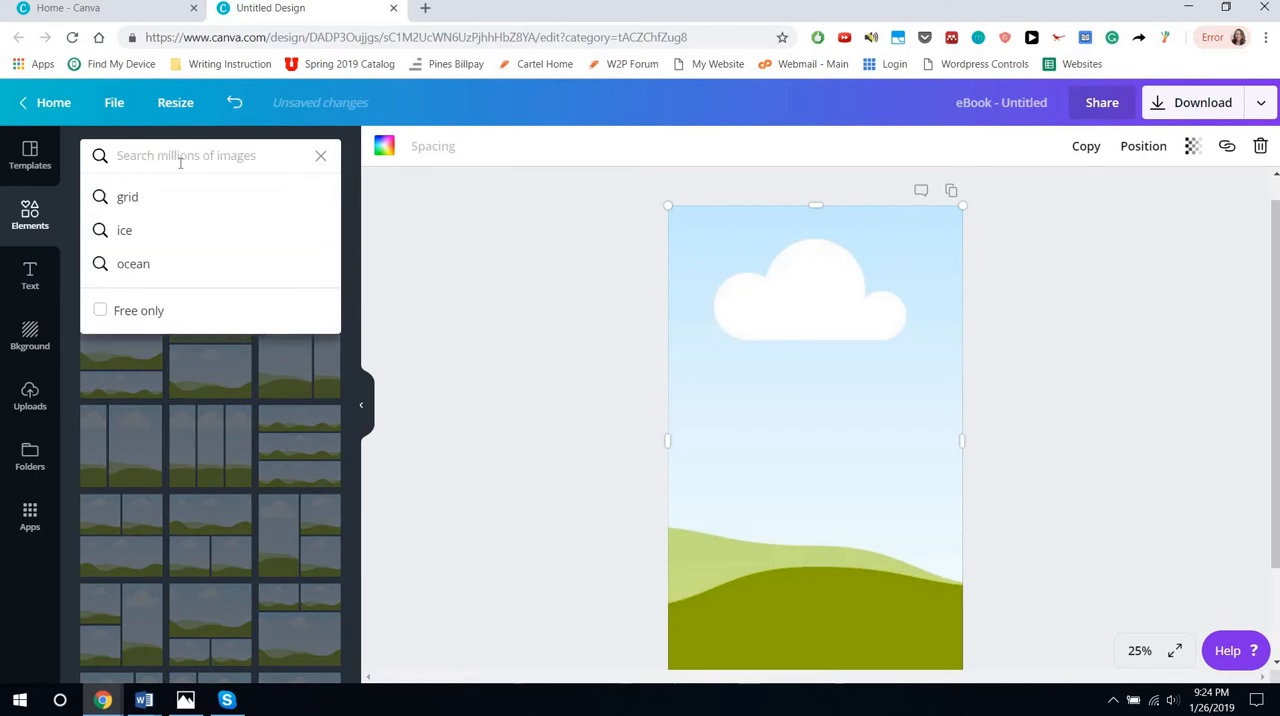
text(ice)
key(Return)
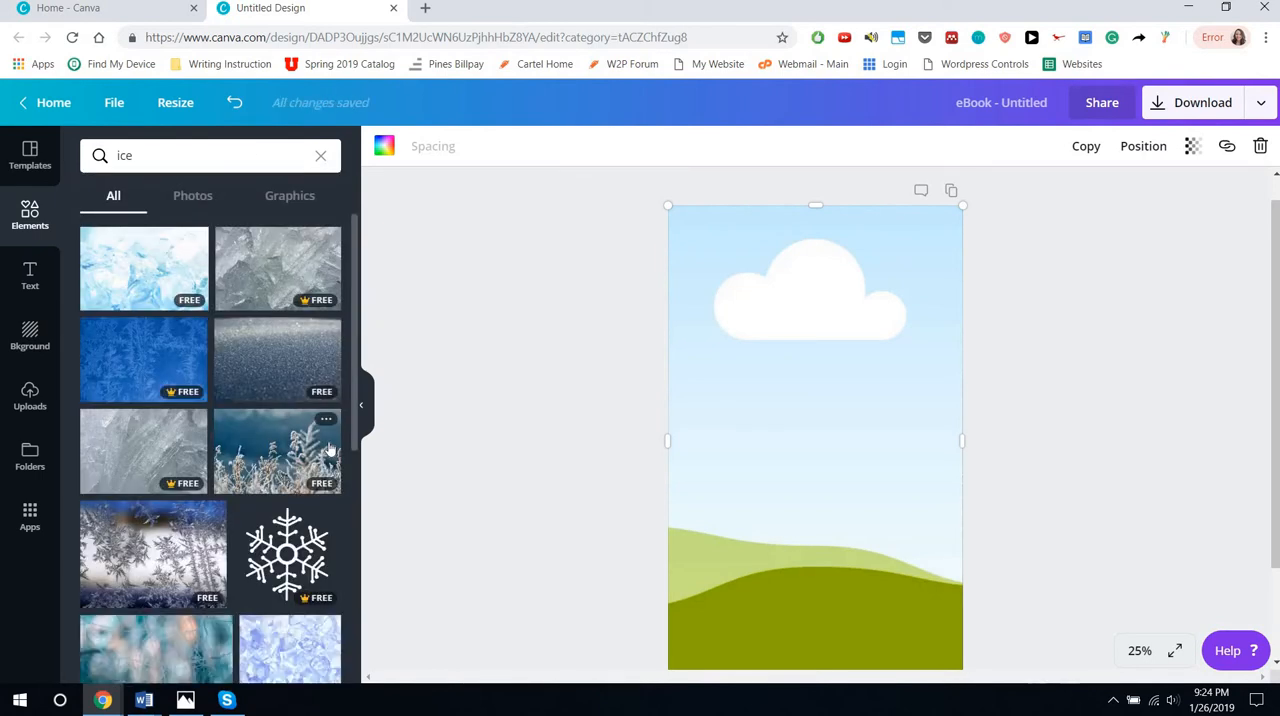
scroll(330, 448, down, 10)
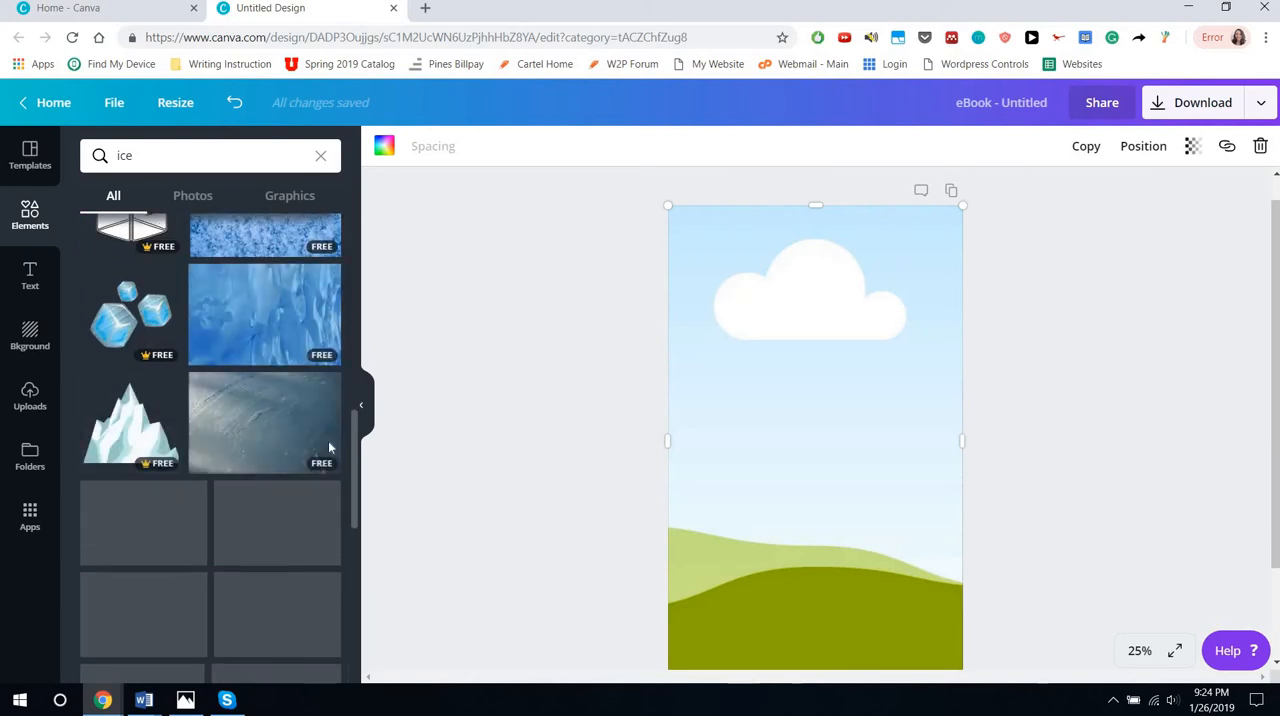
drag(277, 505, 861, 407)
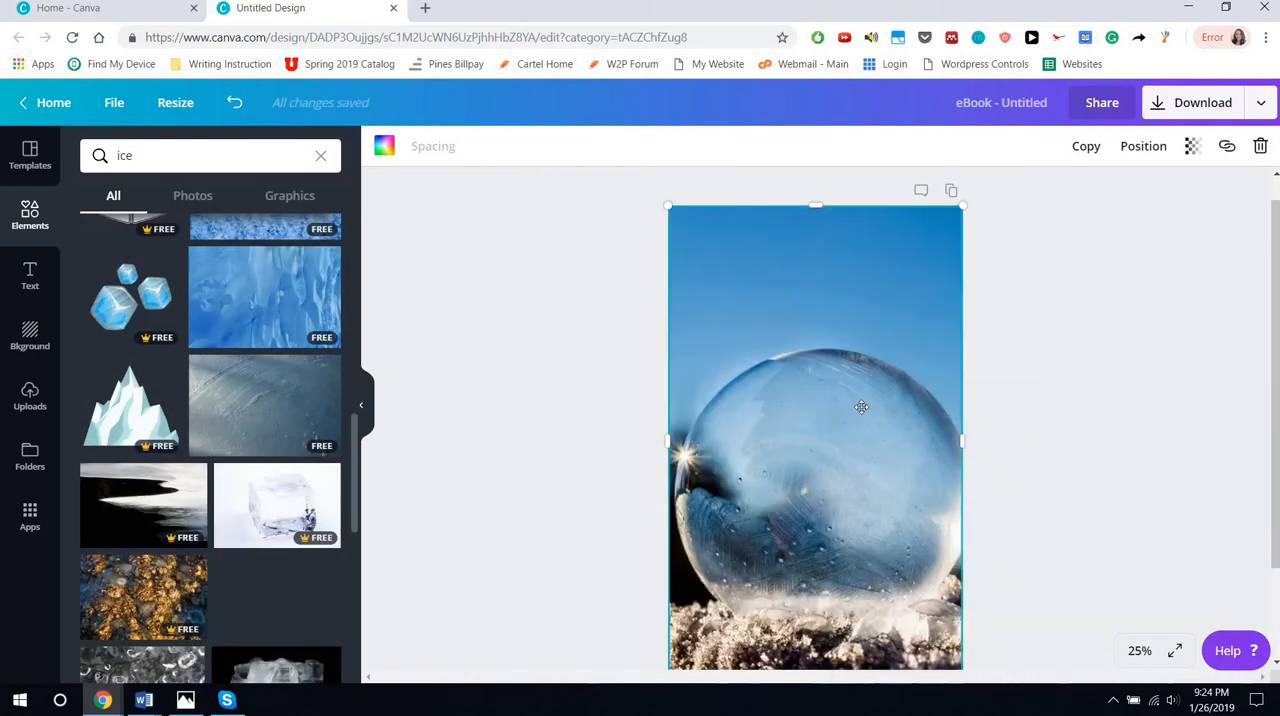
Set the frozen bubble photo's transparency to 51, enlarge its grid past the page edges and reposition it over the wave
click(1192, 146)
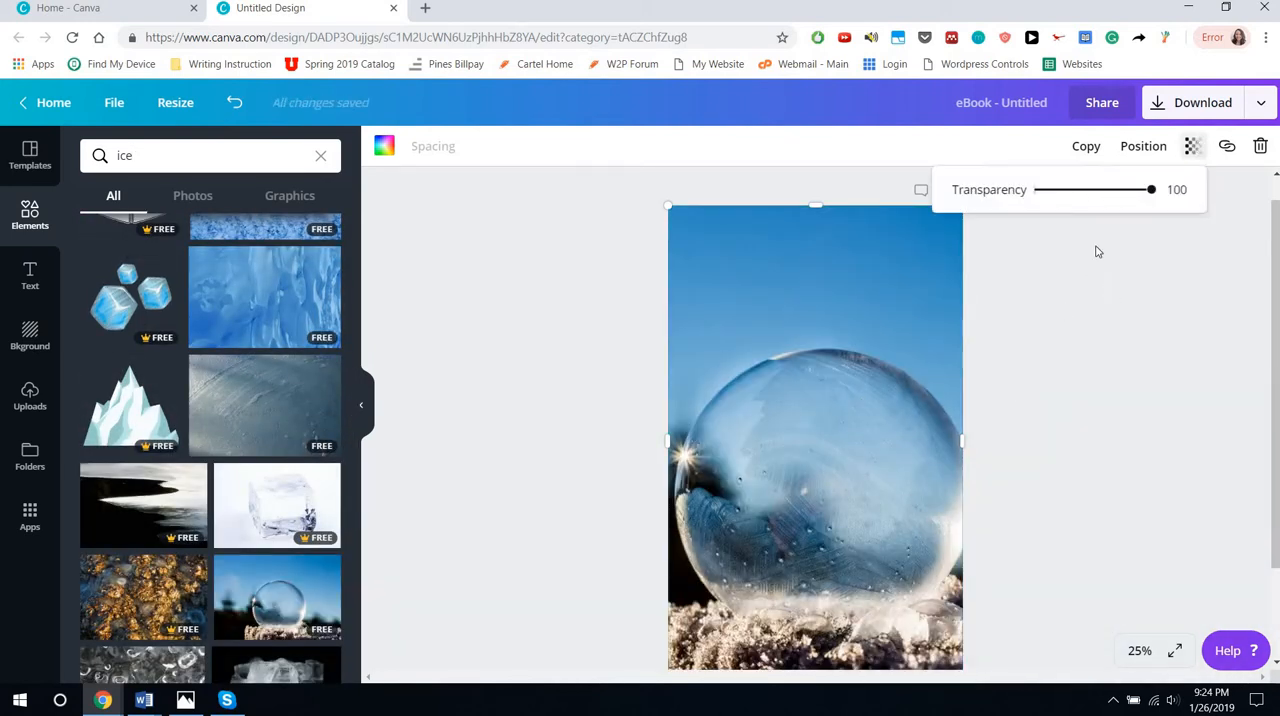
mouse_move(1100, 200)
mouse_down()
mouse_move(1068, 200)
mouse_move(1096, 200)
mouse_up()
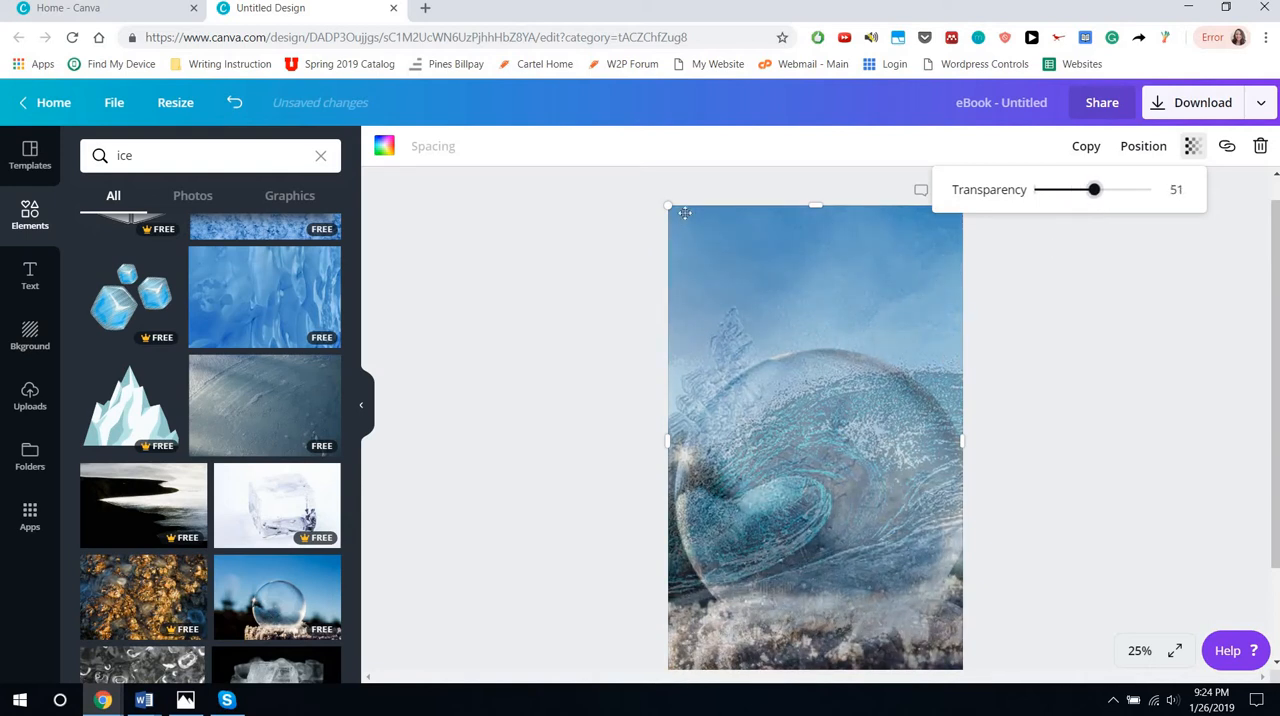
drag(666, 210, 401, 90)
drag(850, 428, 943, 470)
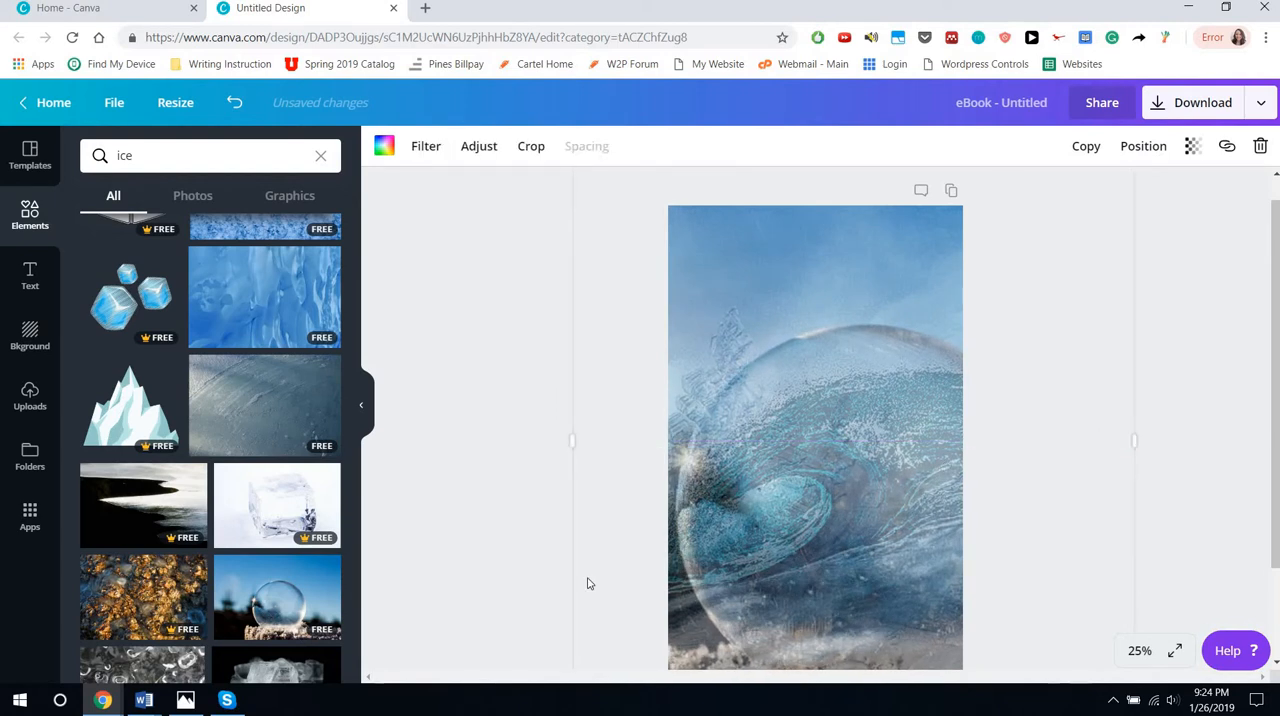
Raise the frozen bubble photo's saturation to 93
click(478, 150)
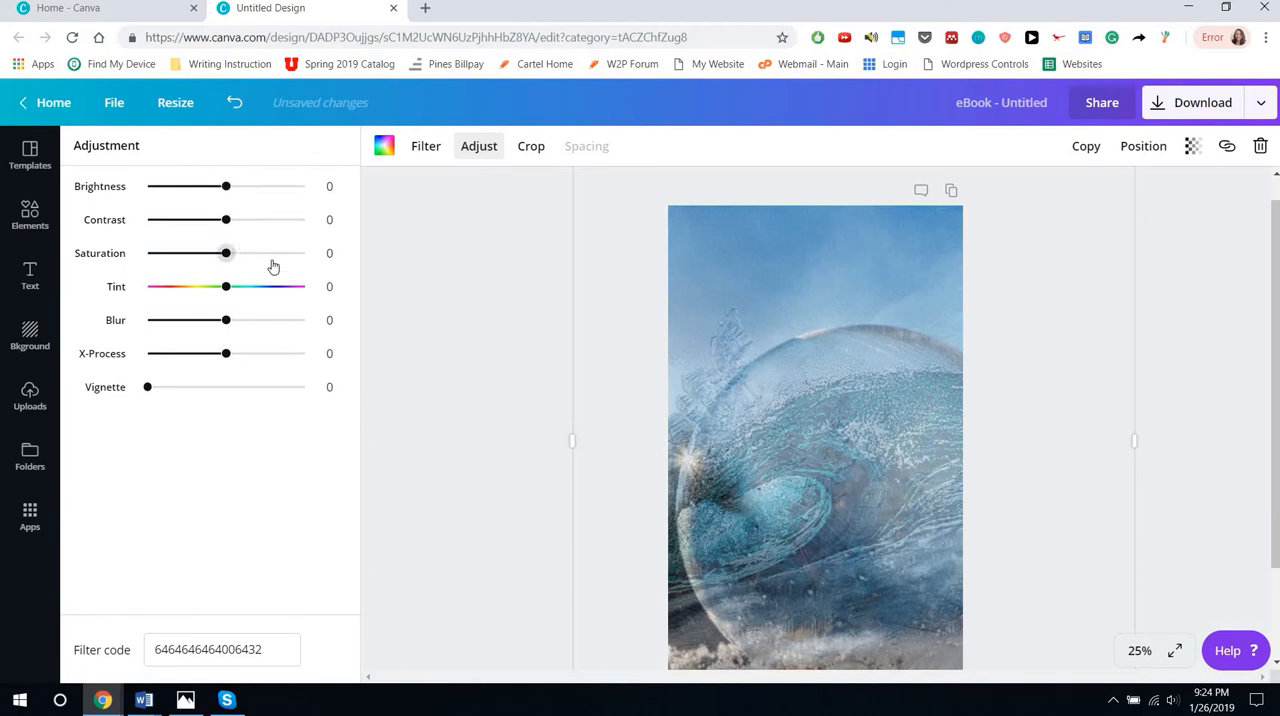
click(305, 263)
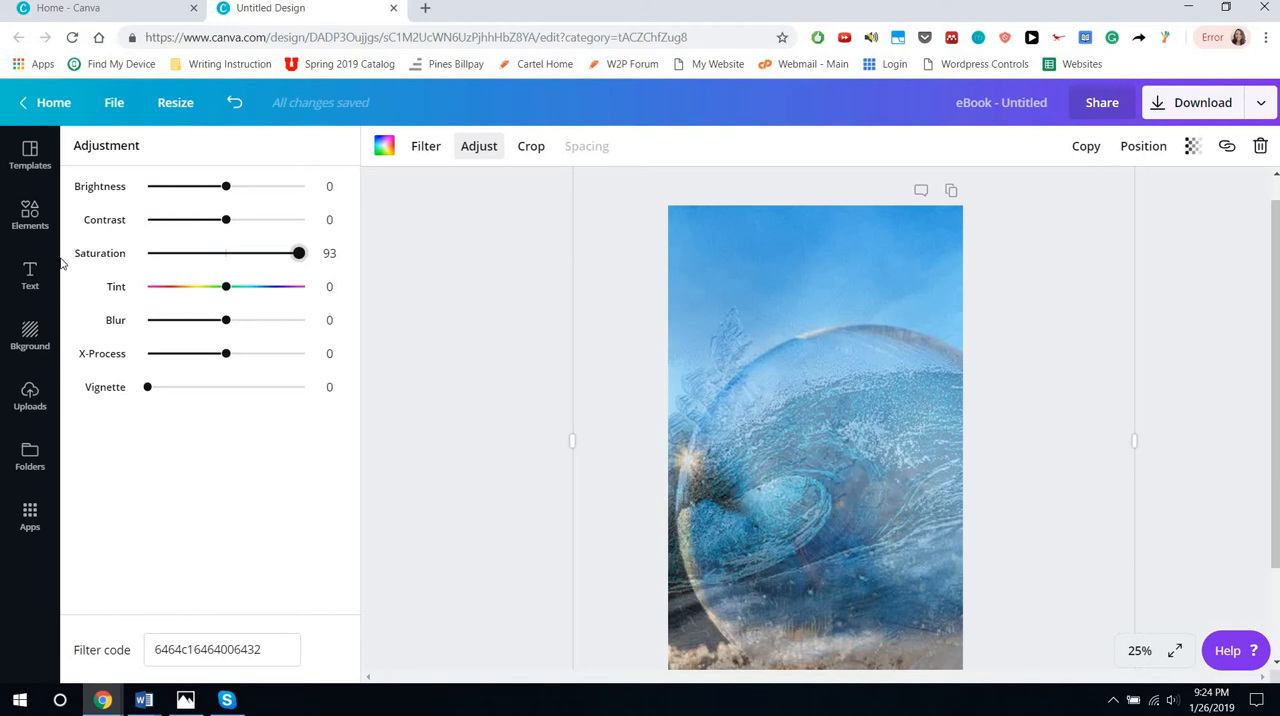
Search the elements for "grid" again and place a fourth full-page single-image grid over the frozen bubble photo
click(30, 215)
click(286, 156)
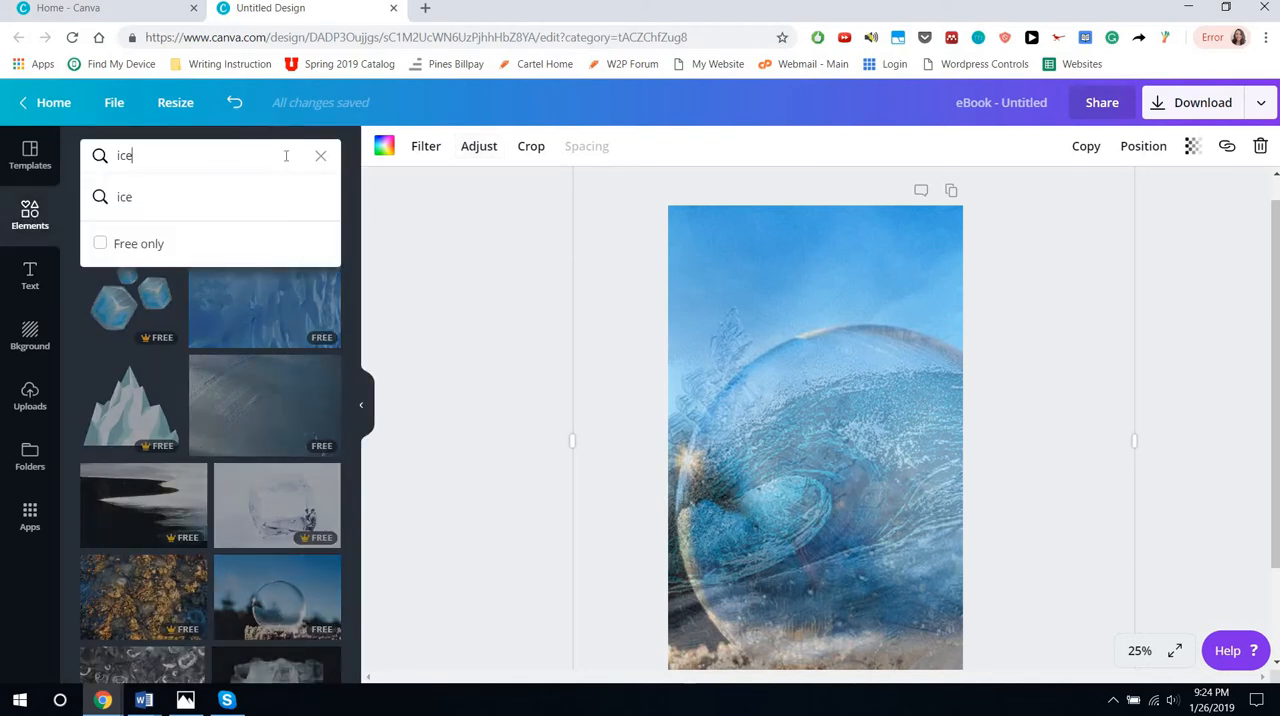
key(BackSpace)
key(BackSpace)
key(BackSpace)
text(g)
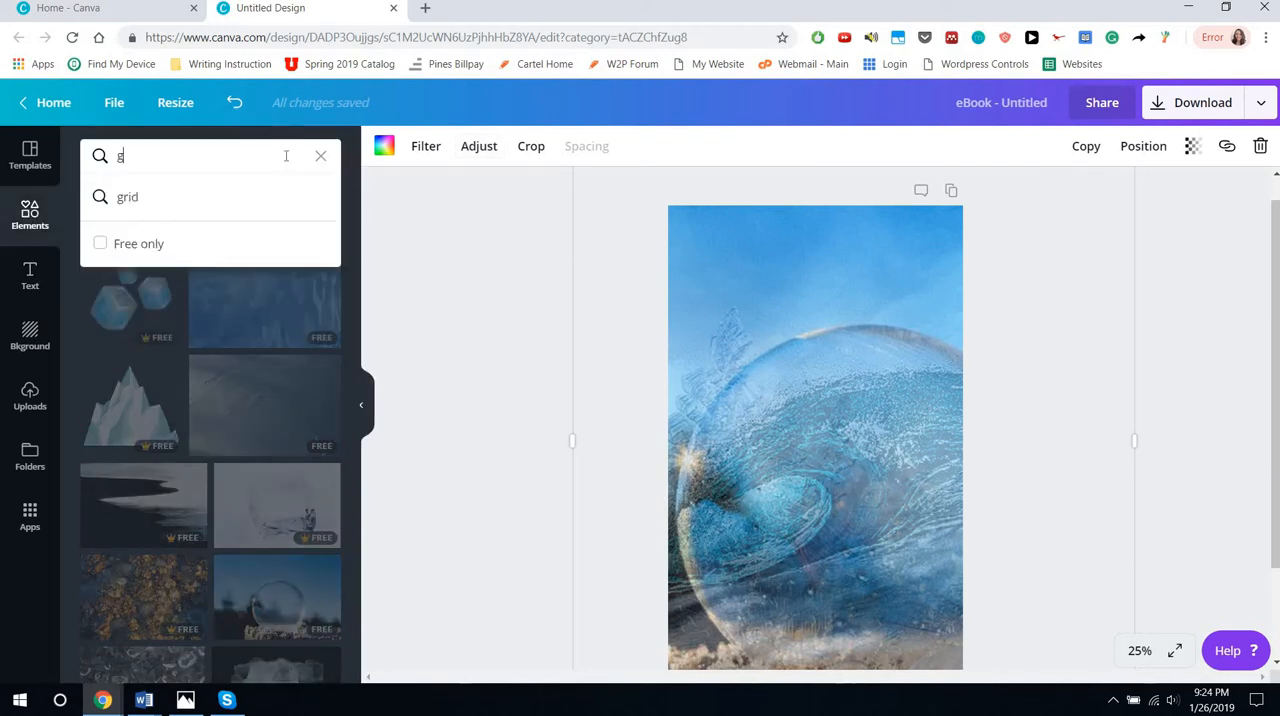
text(rid)
key(Return)
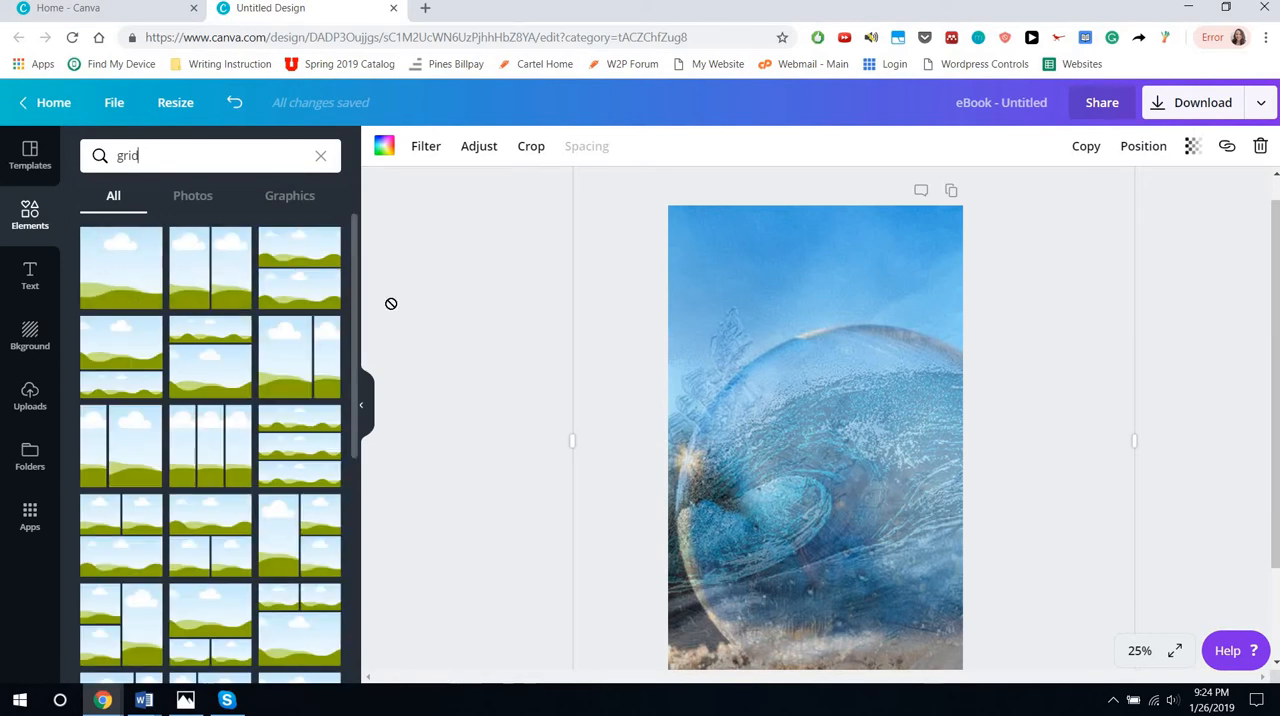
drag(124, 290, 830, 414)
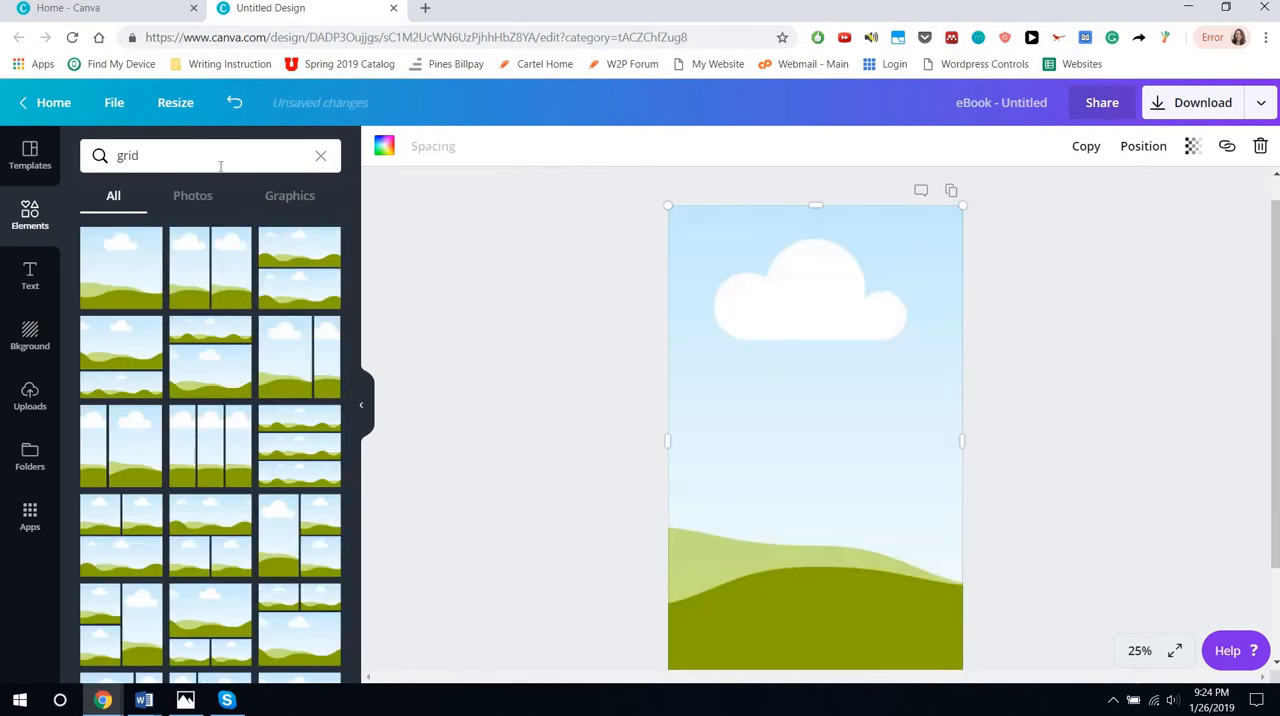
Search the elements for "sharing" and fill the new grid with the free photo of hands gripping wrists in a circle
click(220, 166)
key(BackSpace)
key(BackSpace)
key(BackSpace)
key(BackSpace)
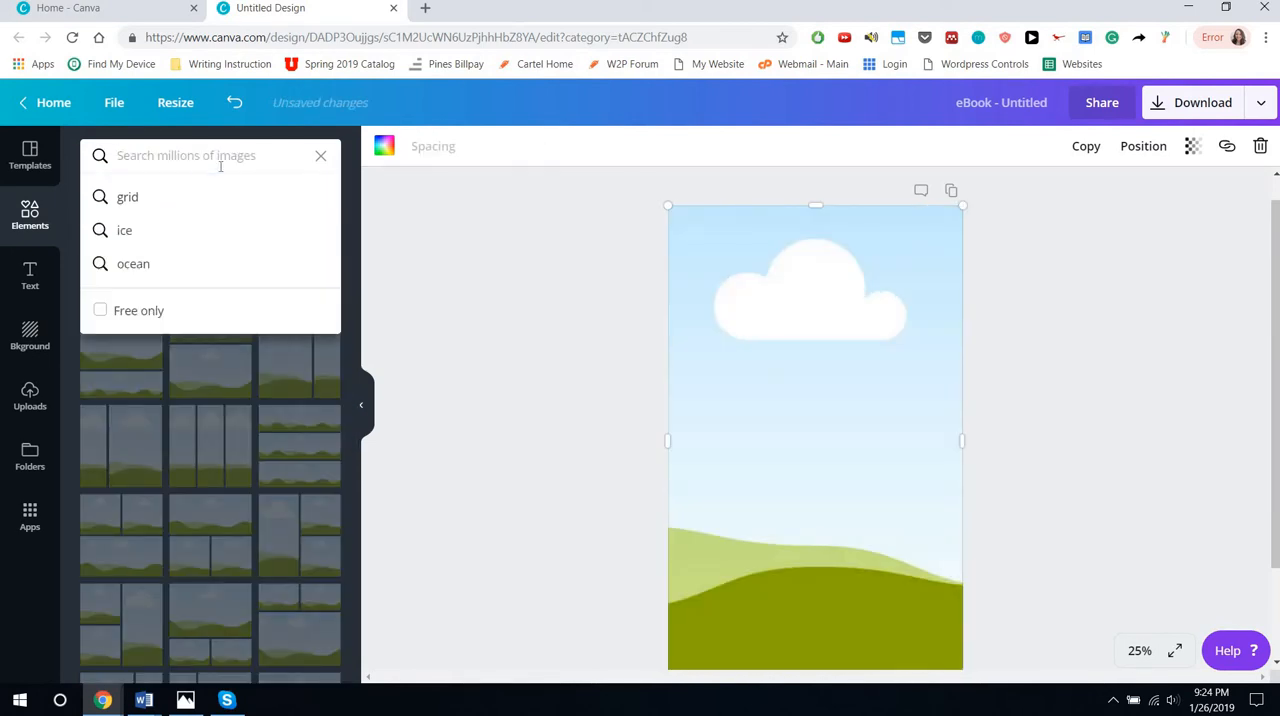
text(s)
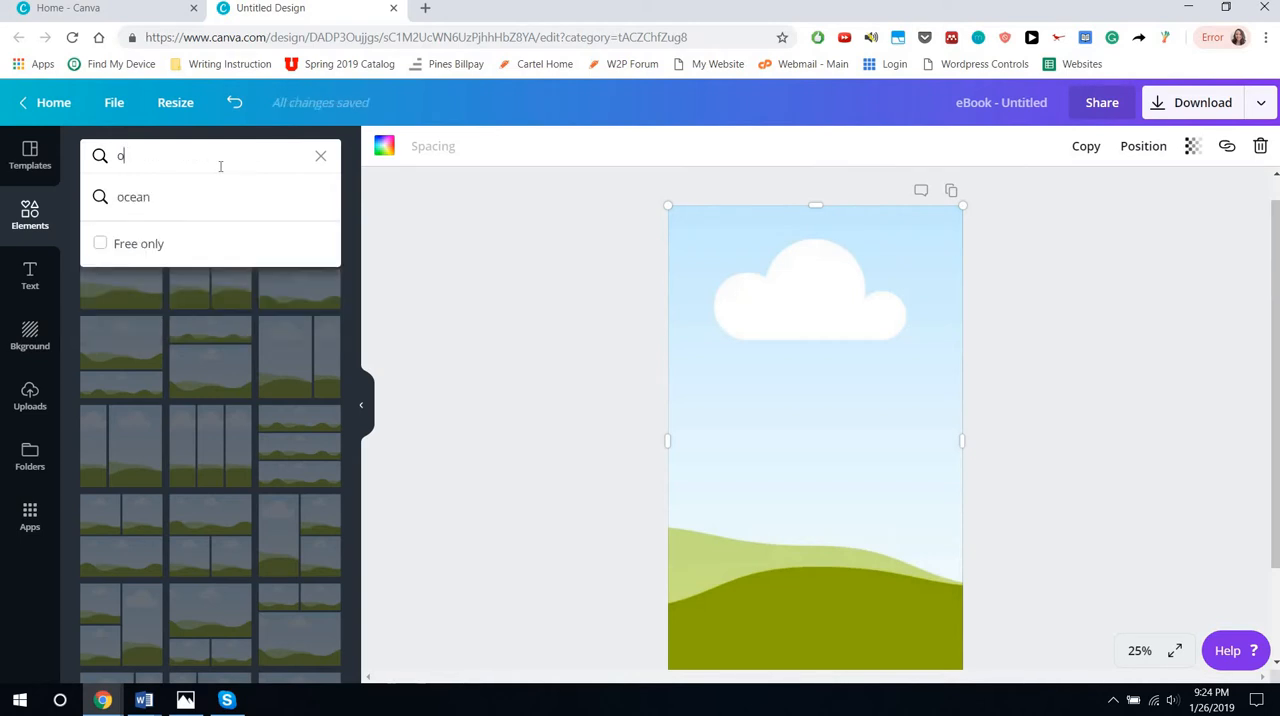
key(BackSpace)
text(shr)
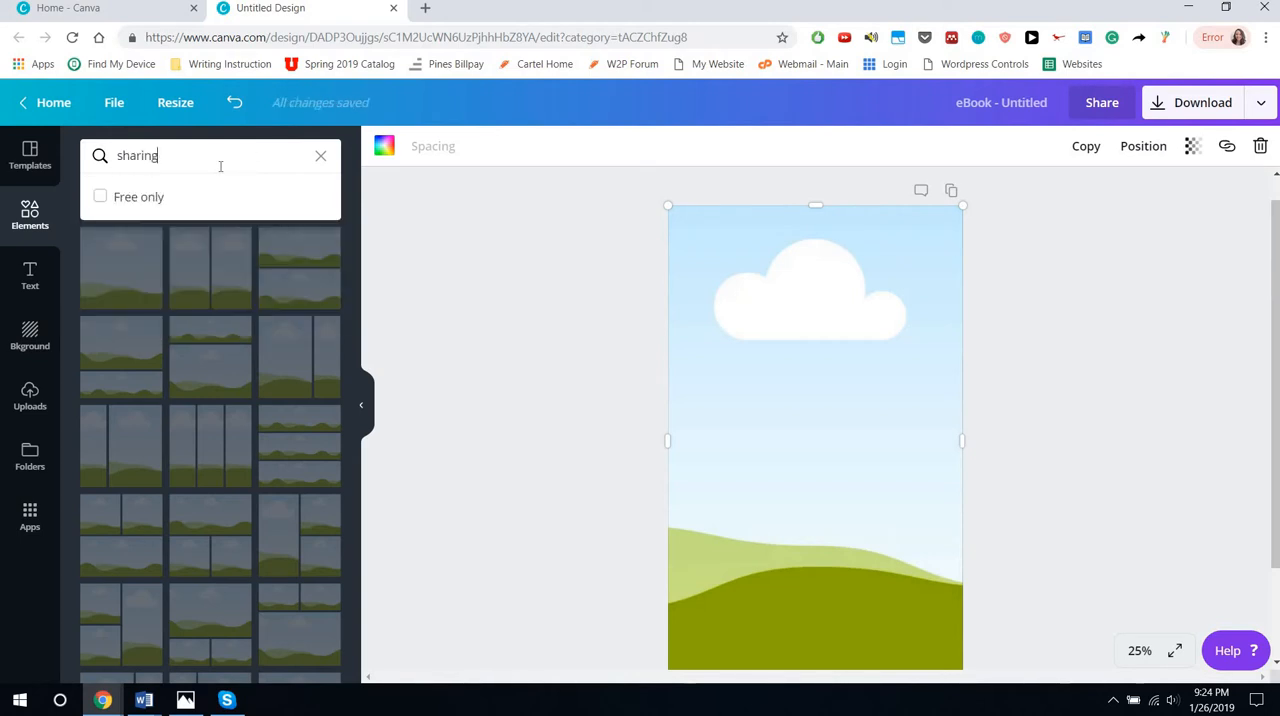
key(Return)
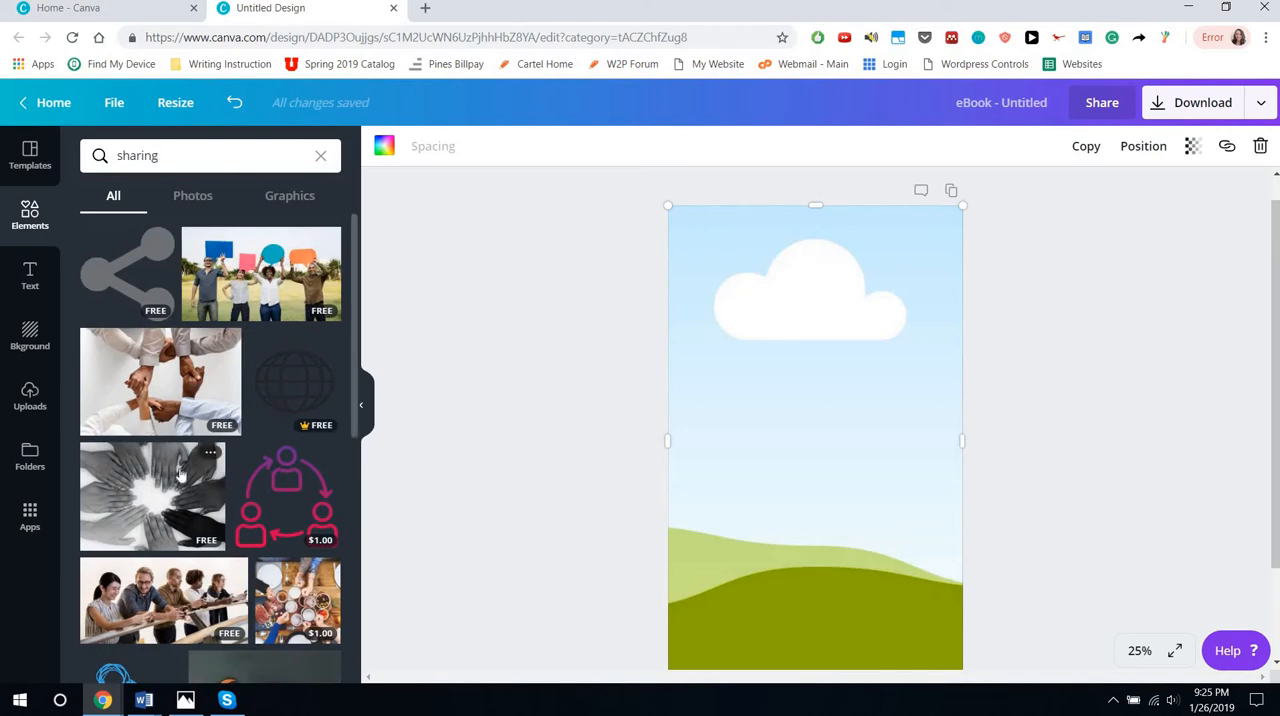
drag(143, 397, 826, 478)
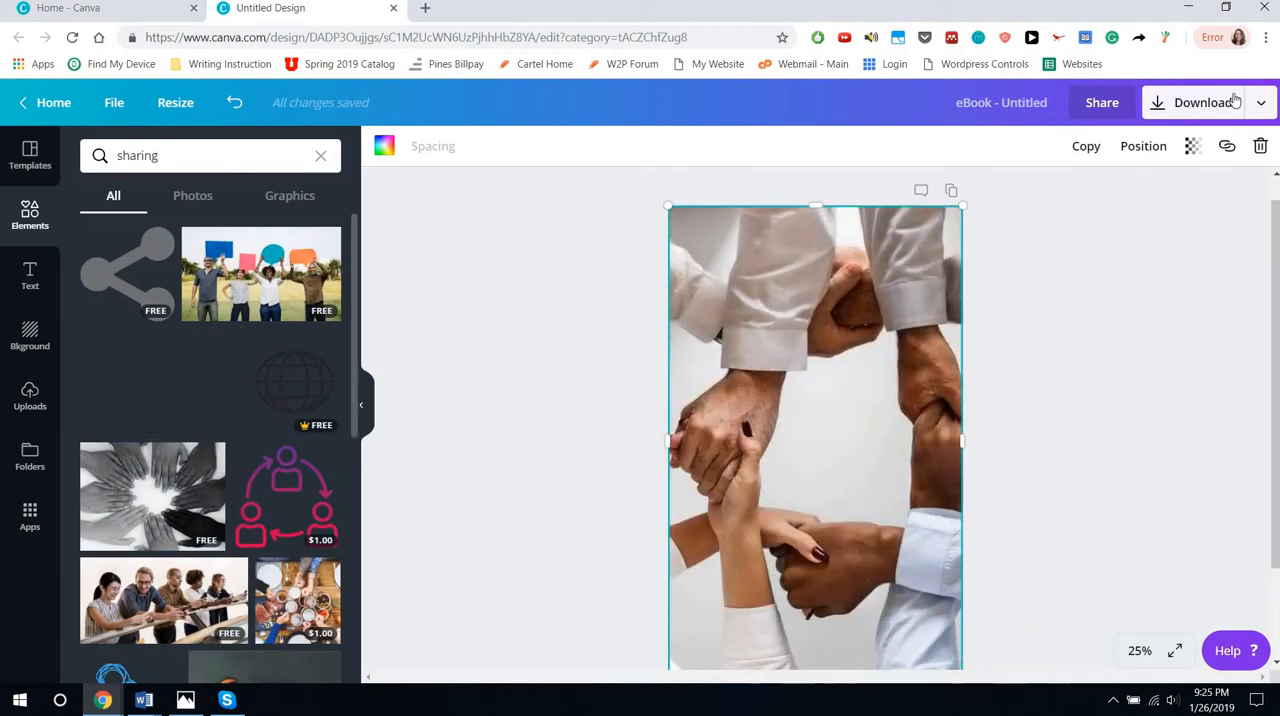
Try out a transparency change on the linked-hands photo and return it to 100
click(1194, 148)
drag(1111, 197, 1150, 200)
click(846, 352)
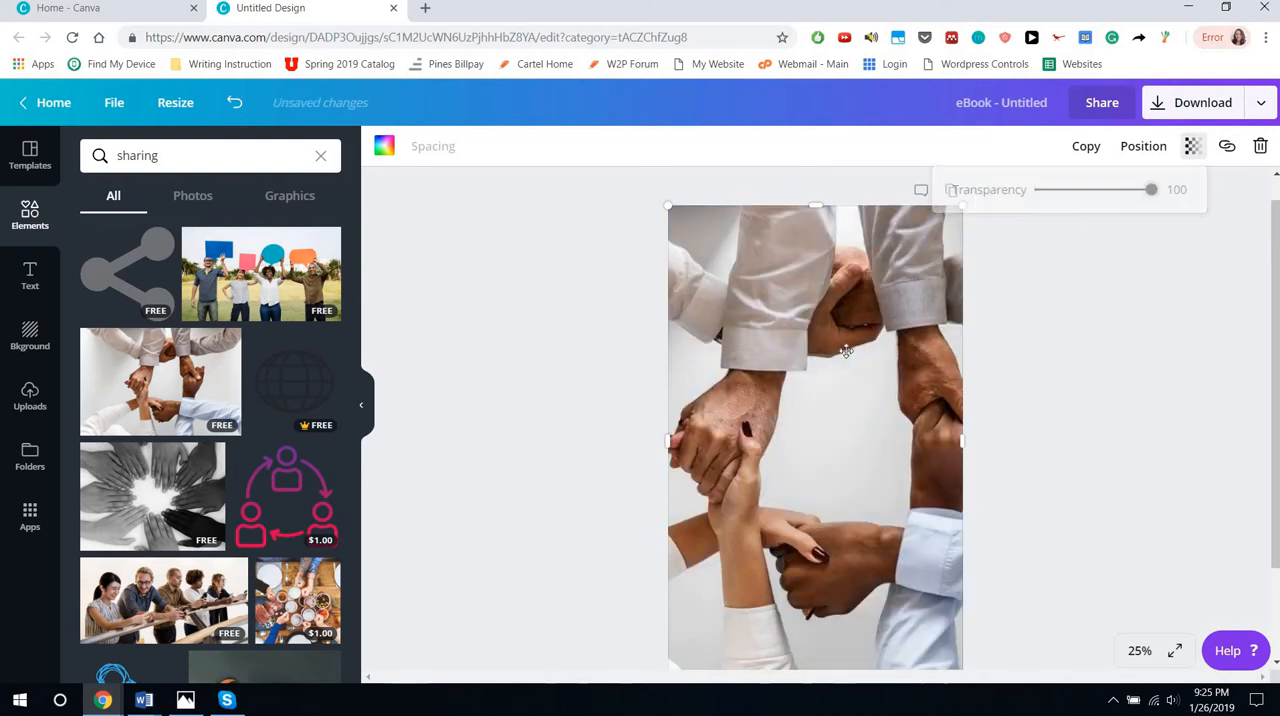
Replace the linked-hands photo in the top grid with the free dark photo of handwritten text from the "sharing" results
scroll(229, 451, down, 5)
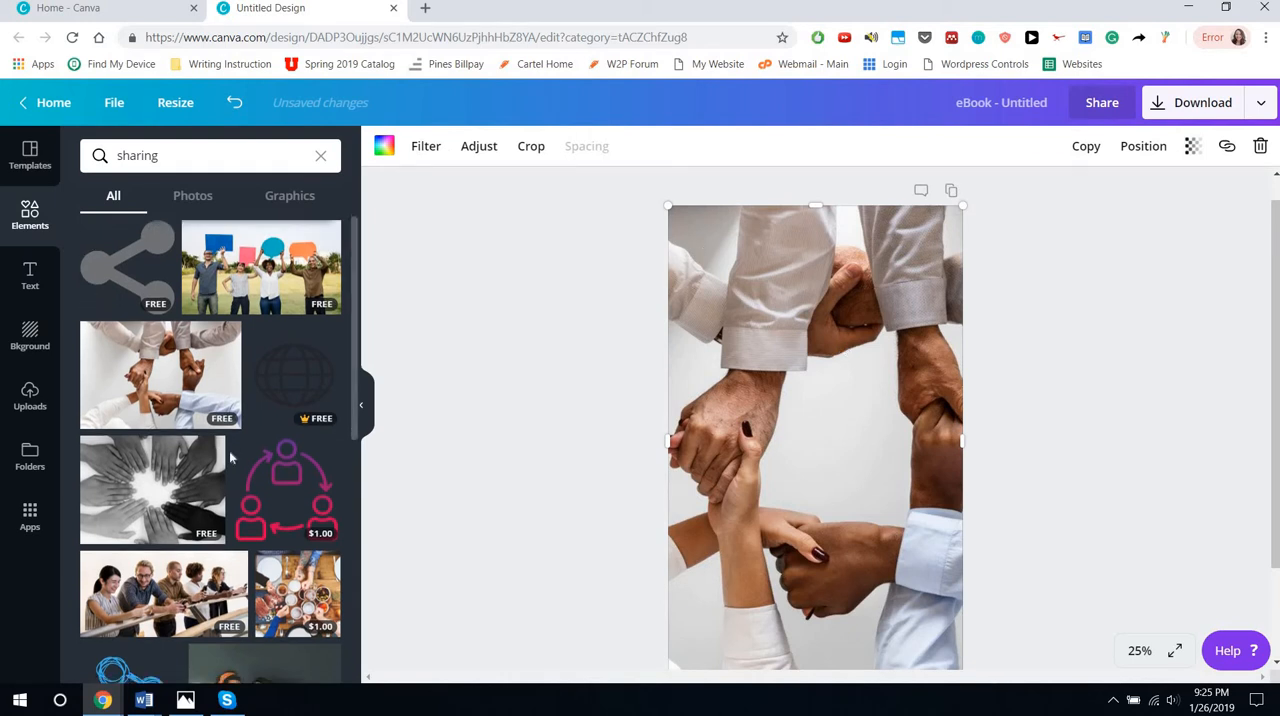
scroll(229, 451, down, 3)
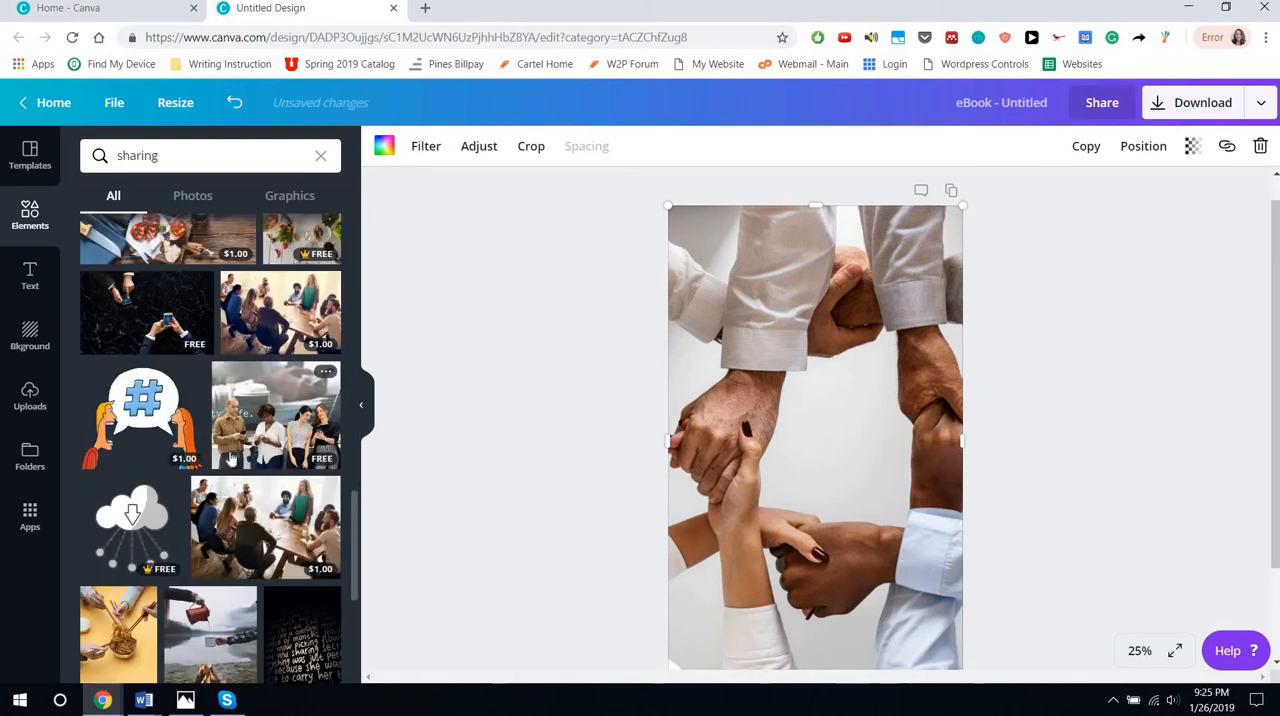
scroll(321, 439, down, 4)
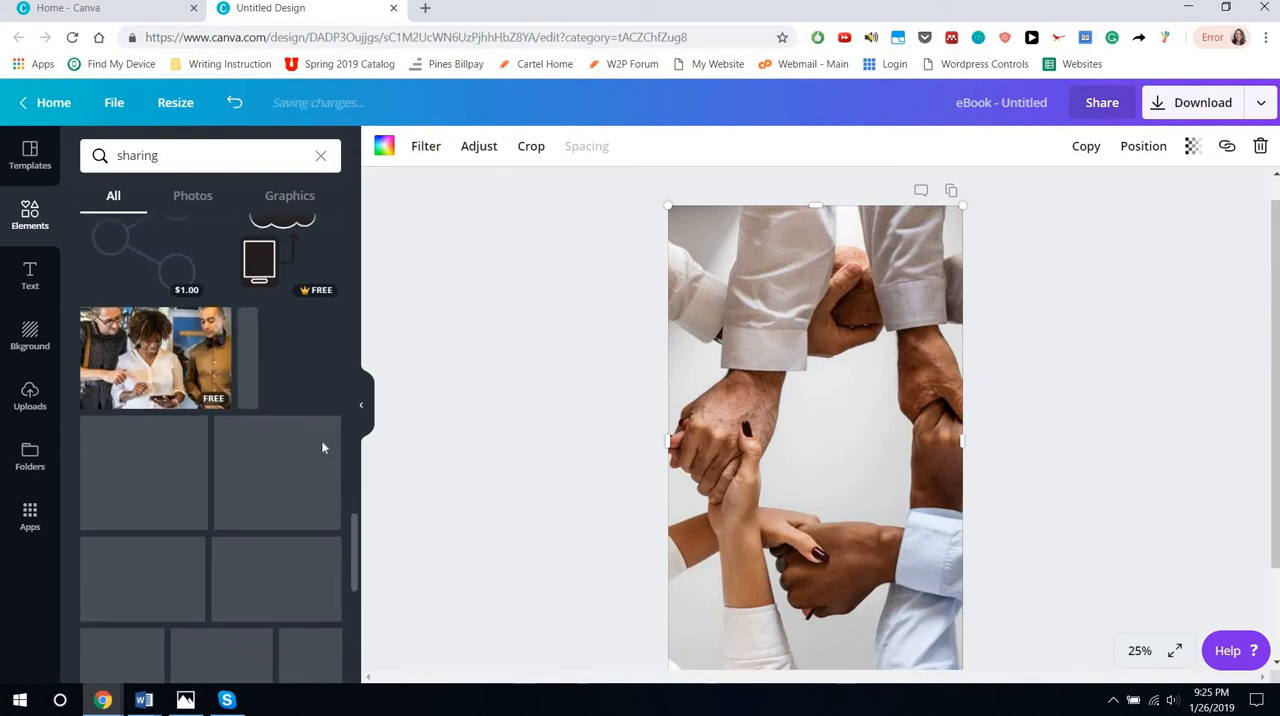
scroll(321, 447, up, 3)
drag(300, 548, 848, 298)
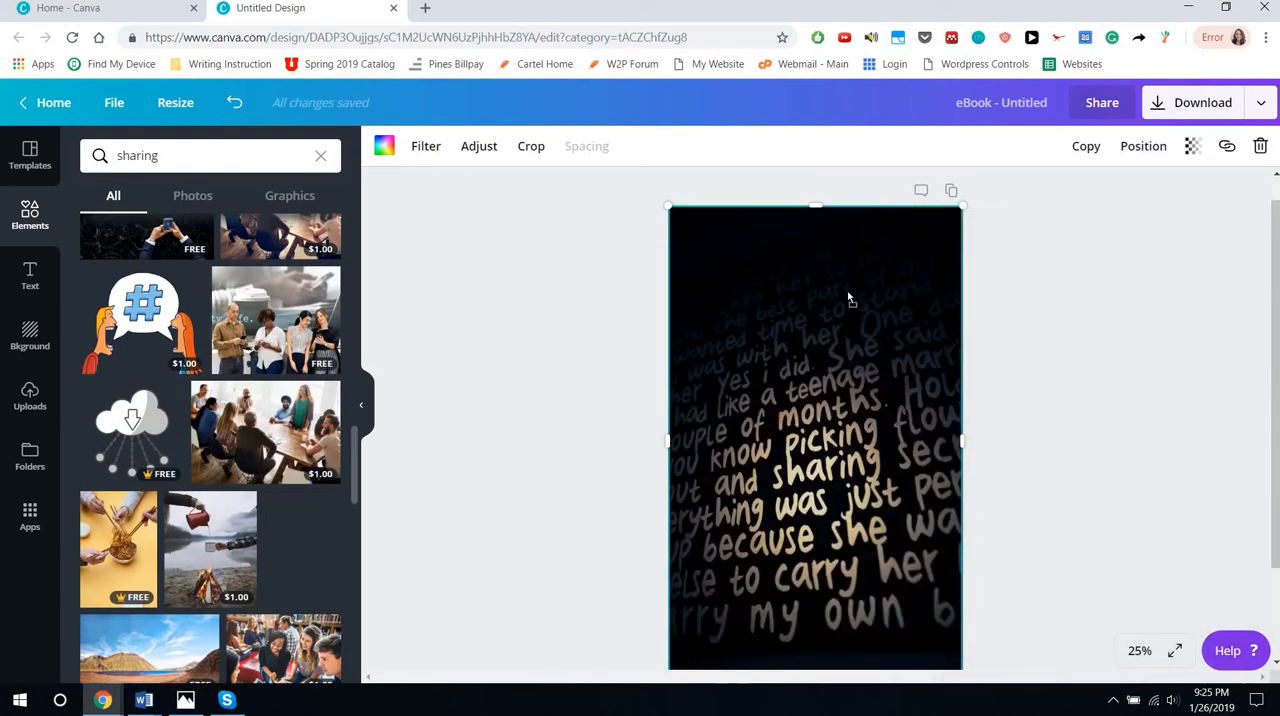
Set the handwritten-text photo's transparency to 56 so the bubble and wave images blend through
click(1192, 146)
drag(1121, 192, 1075, 199)
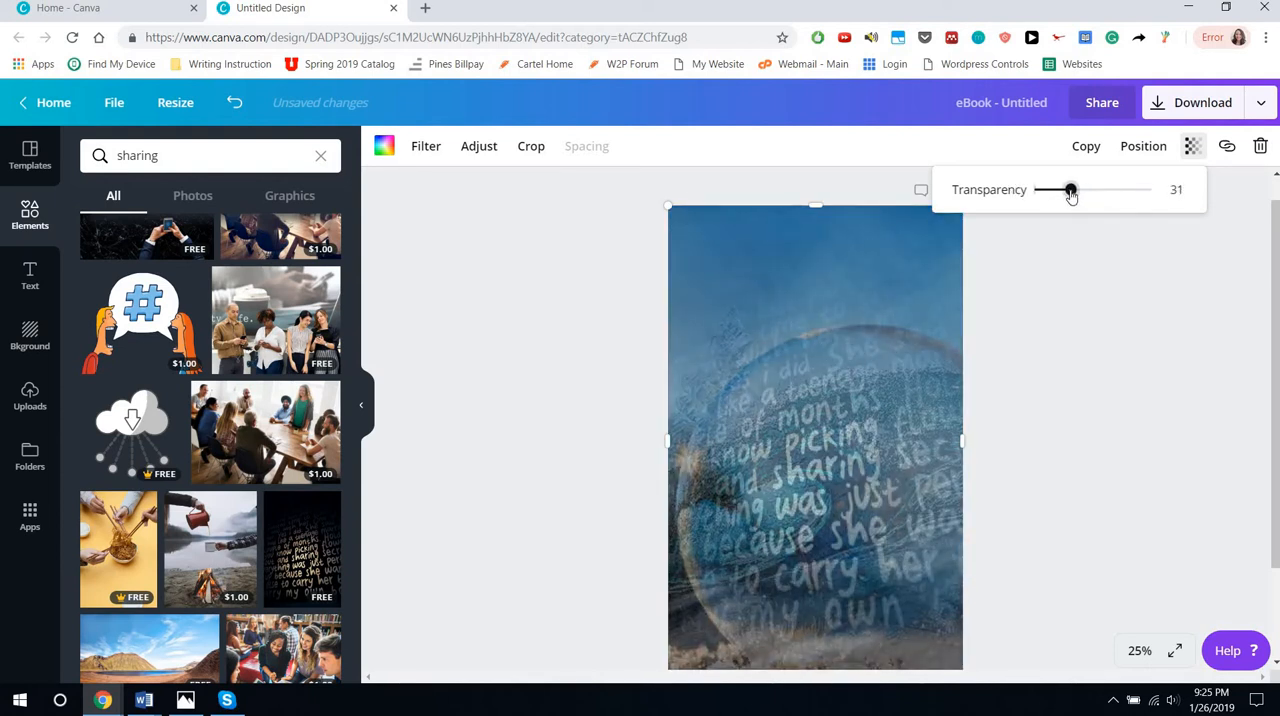
mouse_move(1088, 204)
mouse_down()
mouse_move(1130, 208)
mouse_move(1101, 211)
mouse_up()
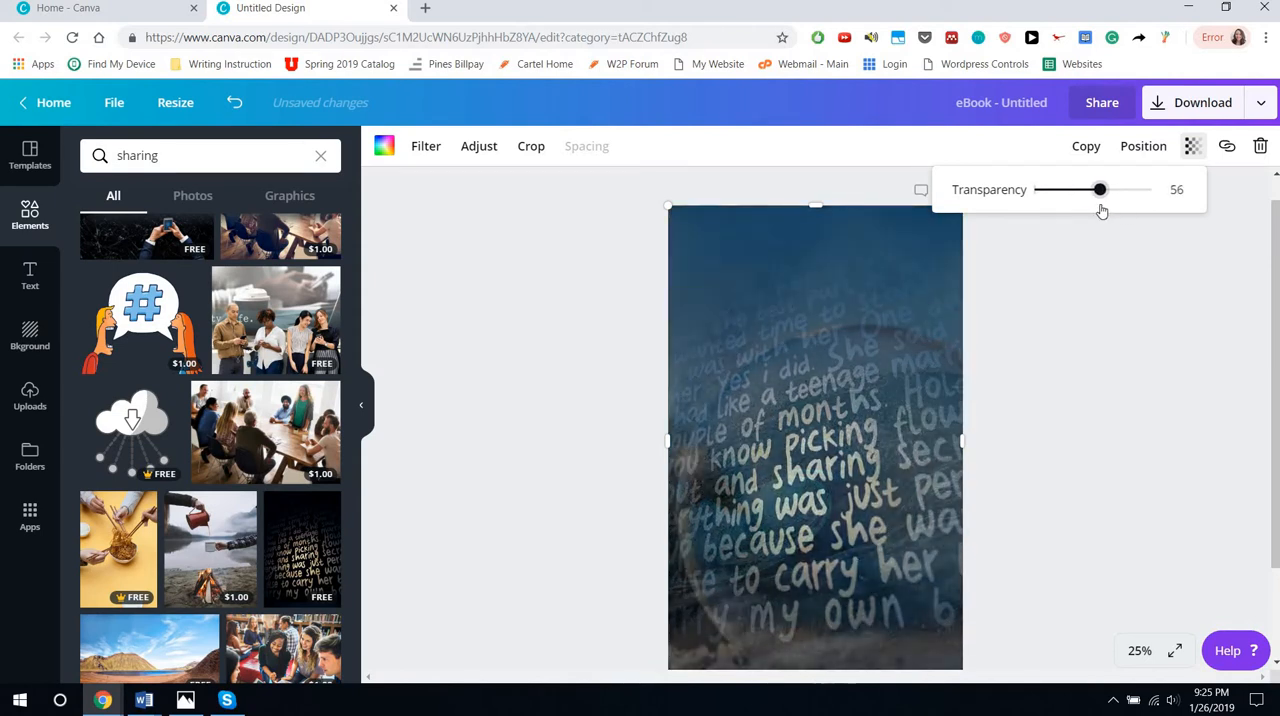
Delete the handwritten-text photo and its now empty top grid from the cover
click(713, 571)
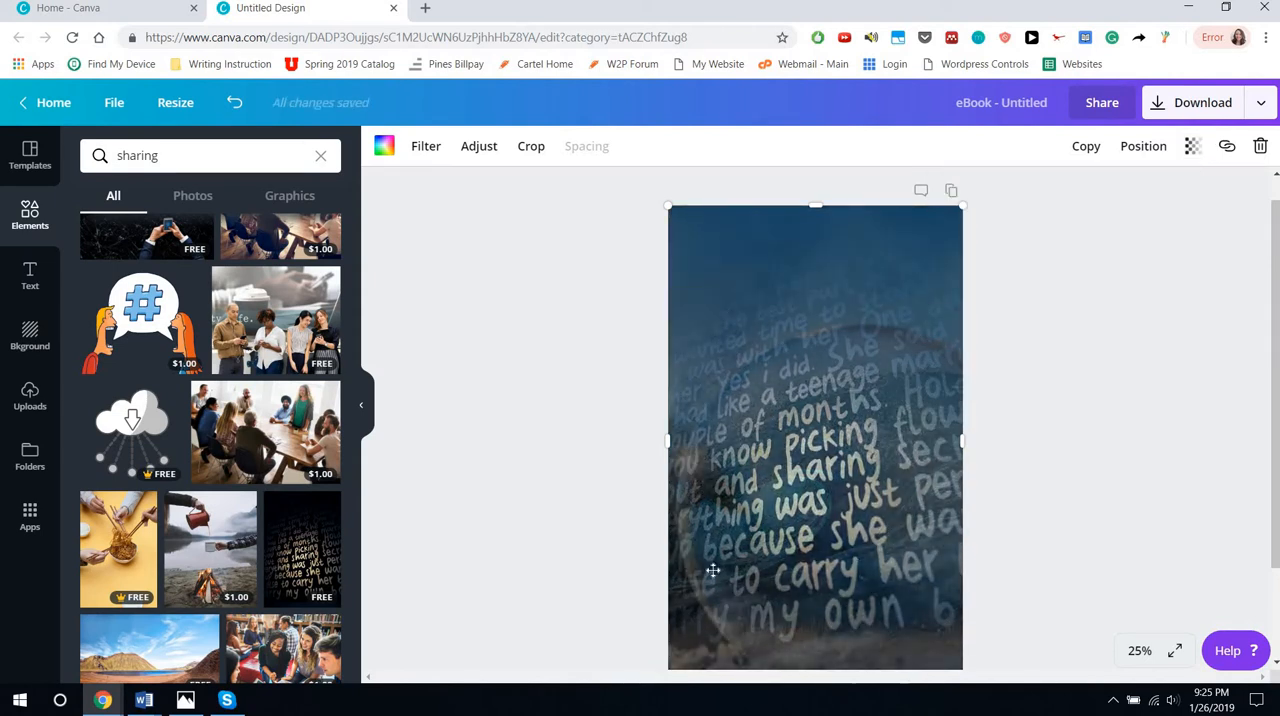
key(Delete)
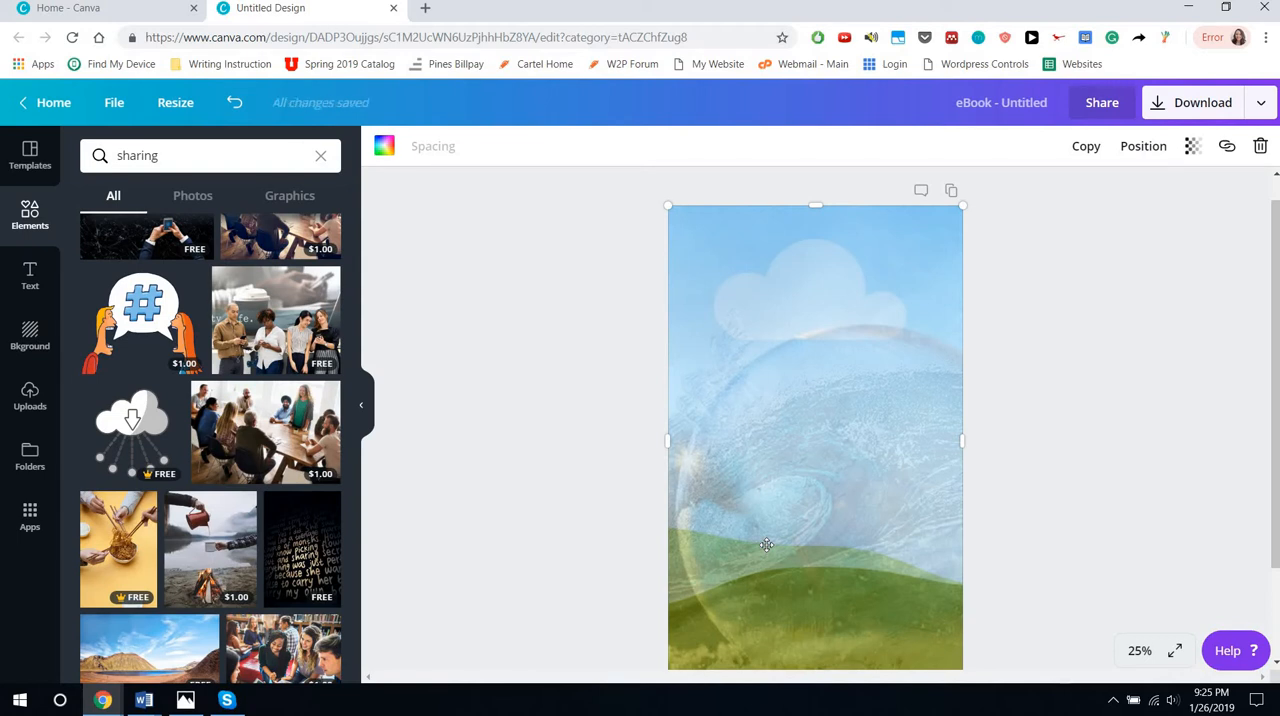
key(Delete)
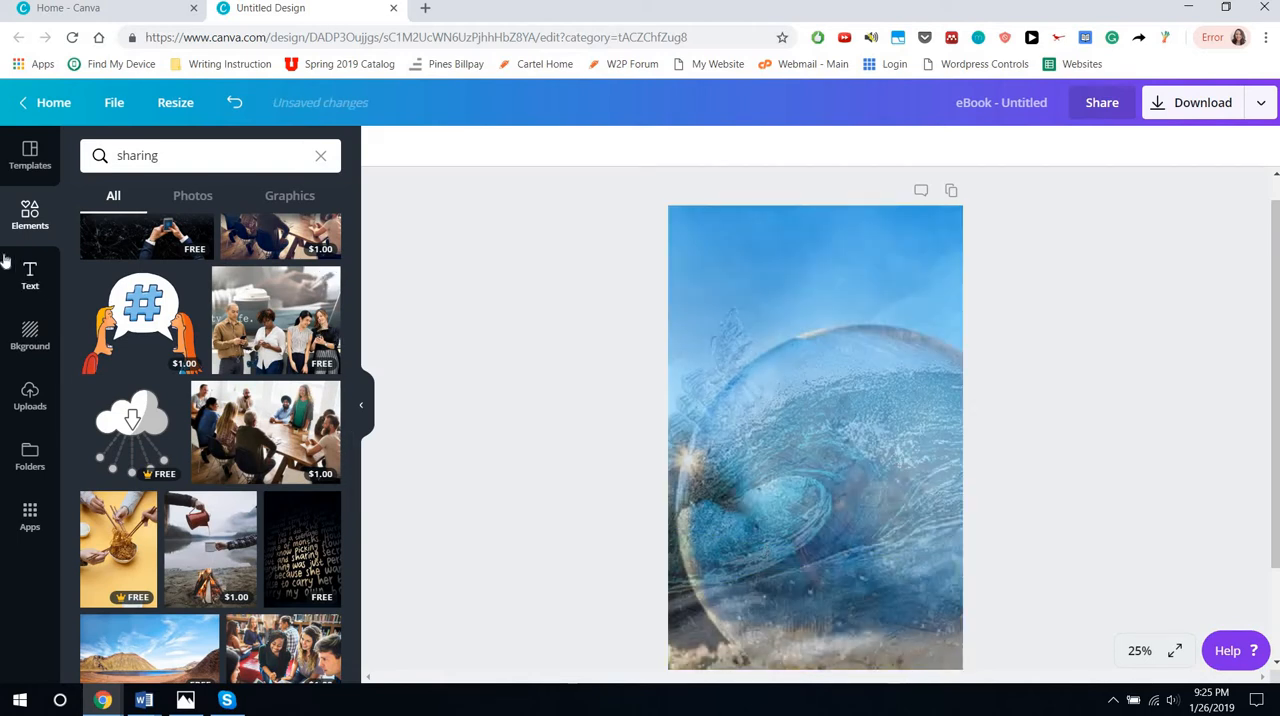
Browse the text combinations and add the free "DAZZLE eau de parfum" one to the upper half of the cover
click(30, 275)
scroll(300, 598, down, 5)
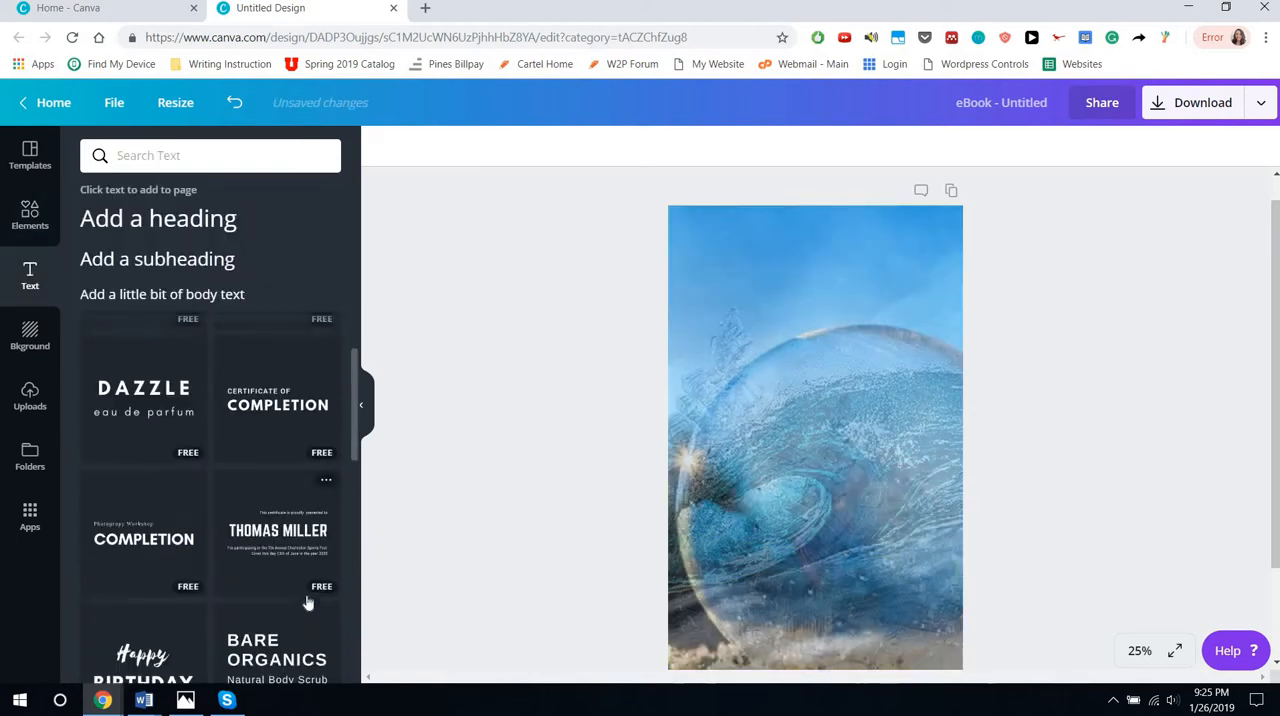
scroll(306, 598, down, 5)
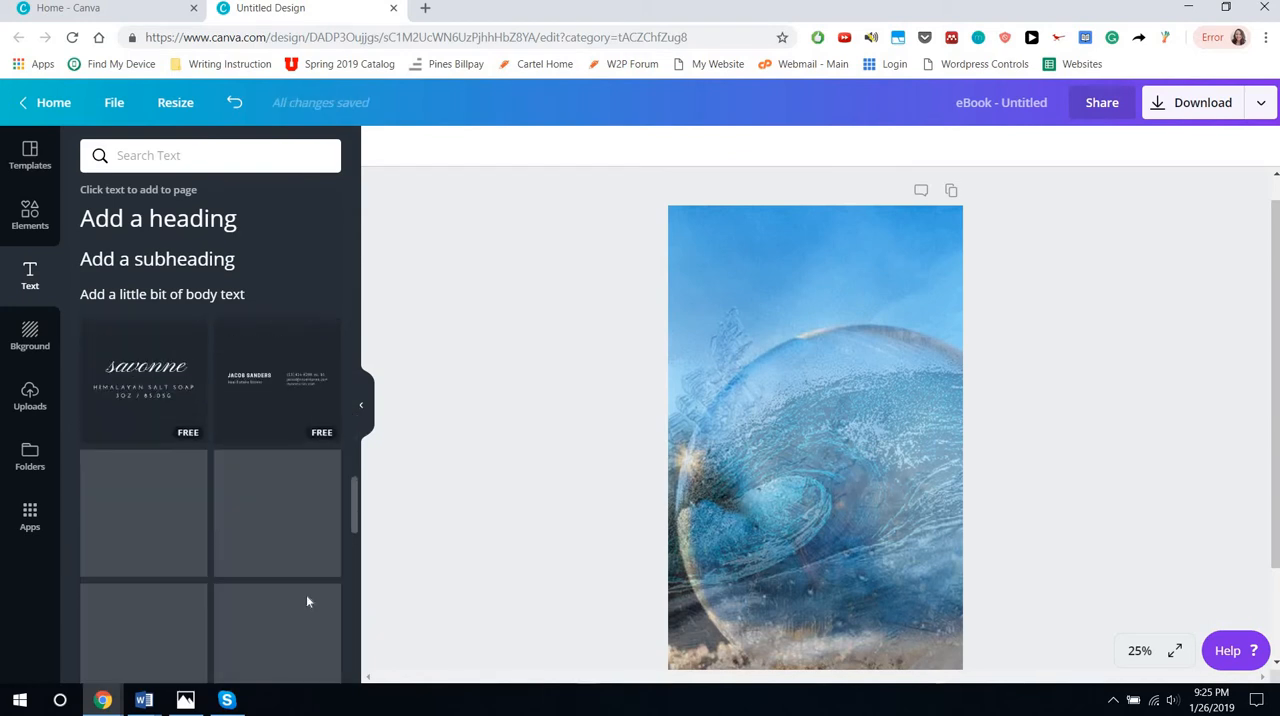
scroll(275, 520, down, 5)
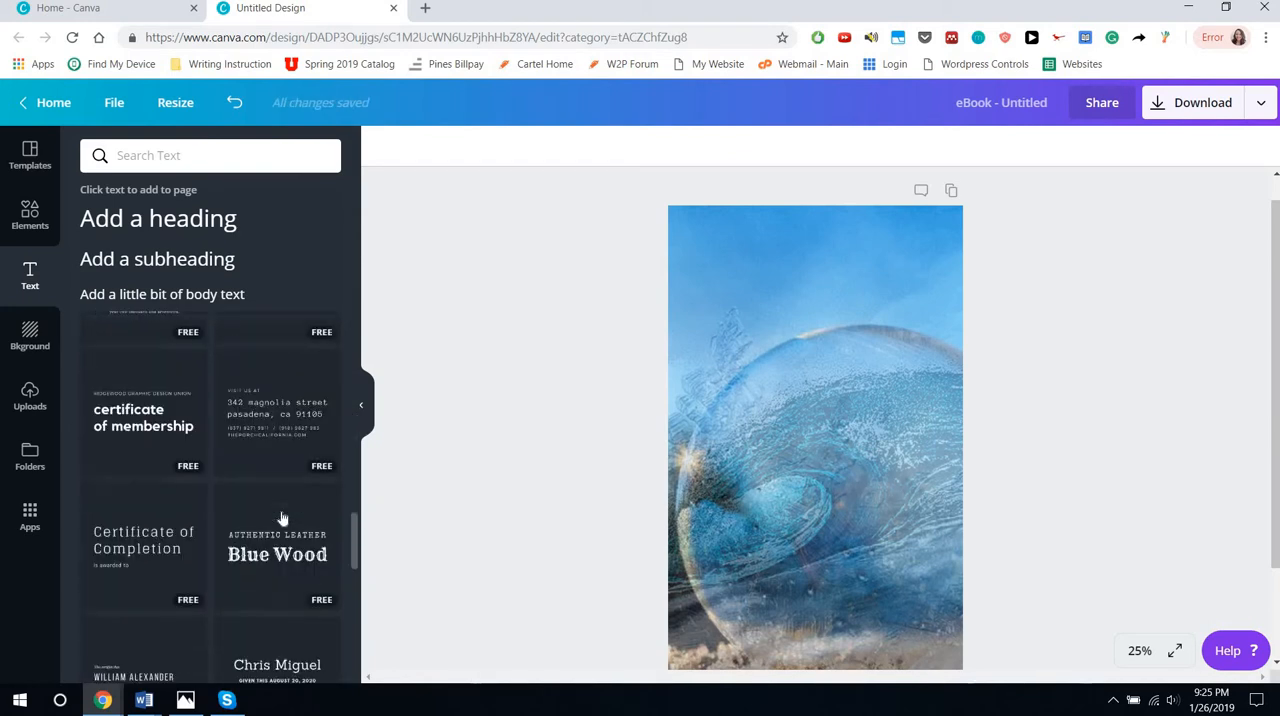
scroll(282, 518, down, 5)
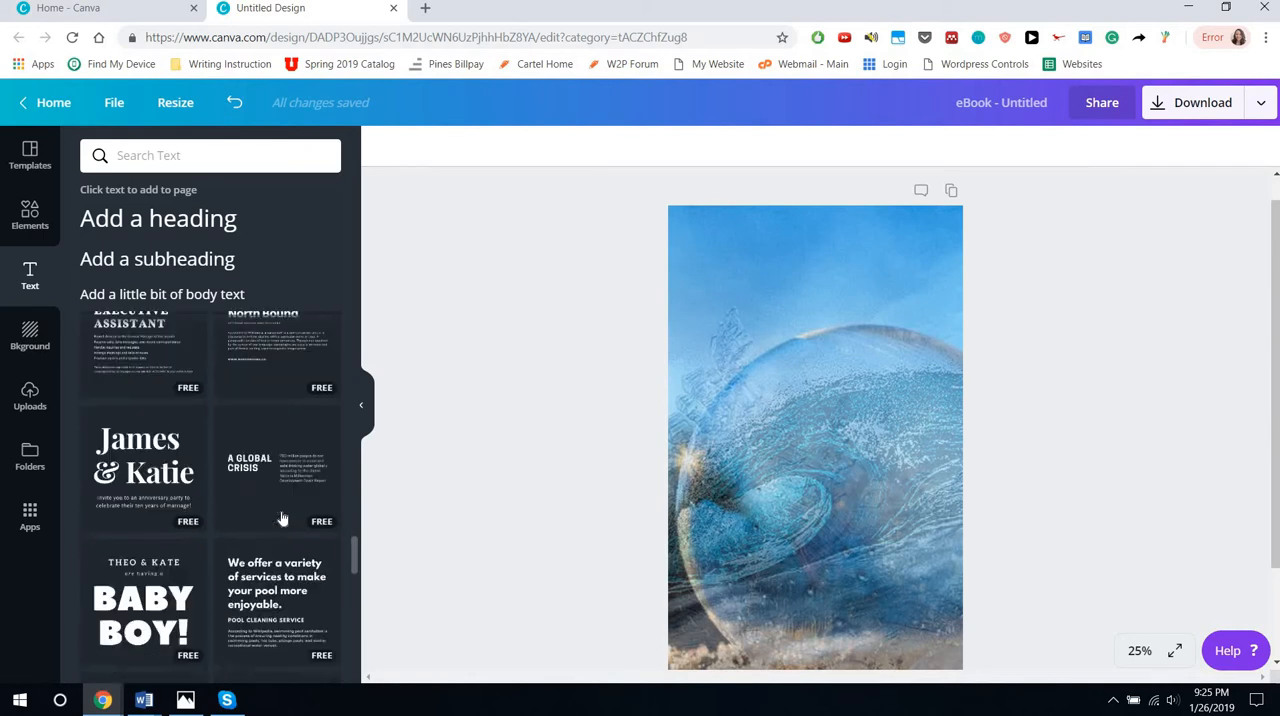
scroll(282, 518, down, 3)
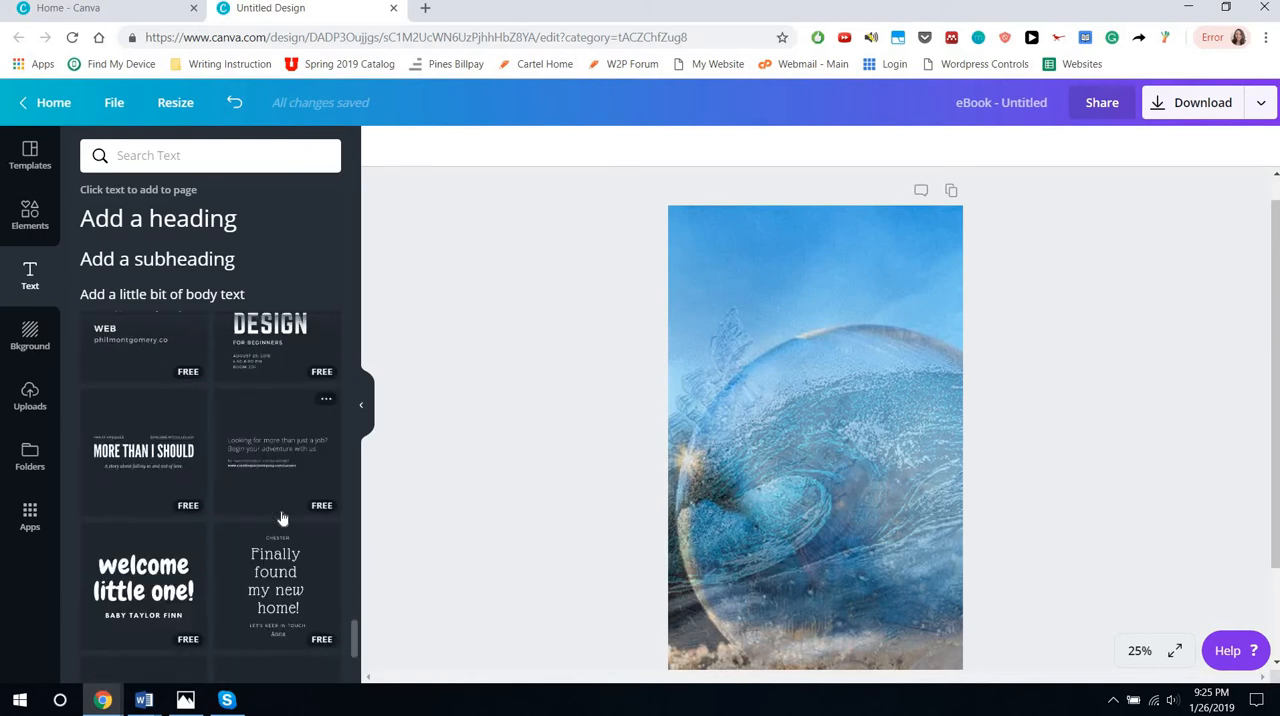
scroll(341, 532, down, 5)
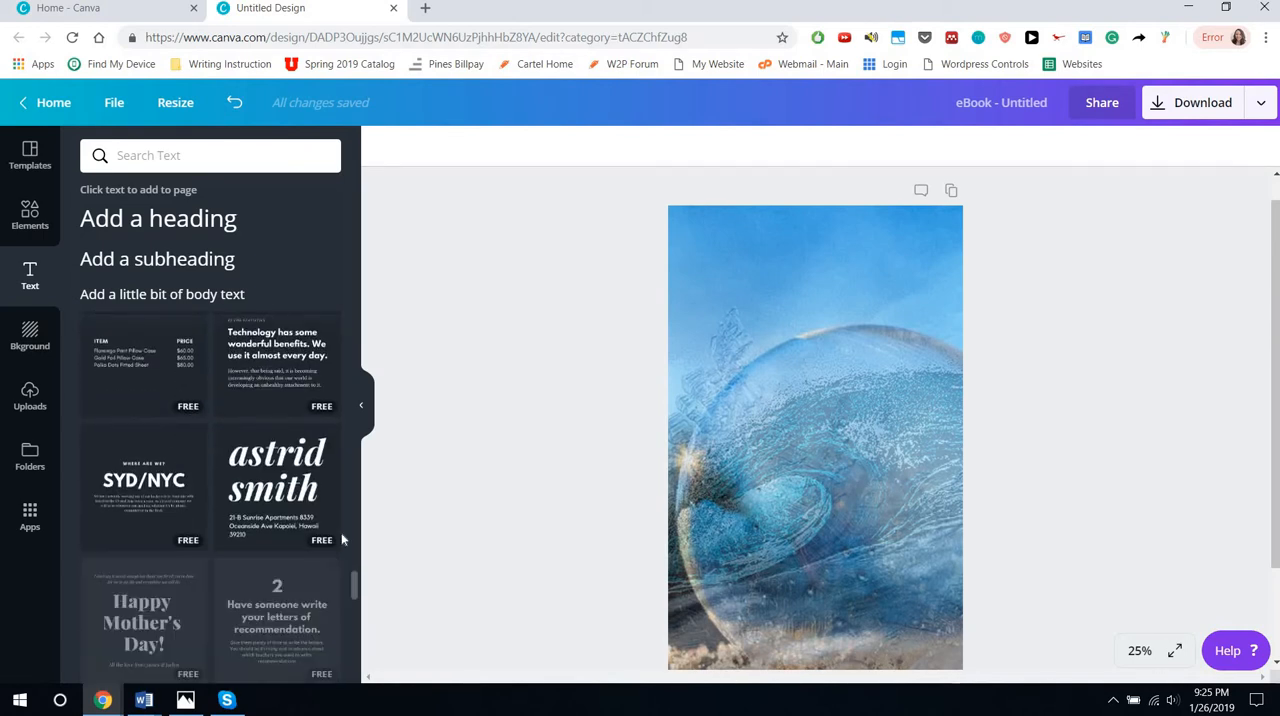
scroll(341, 540, down, 8)
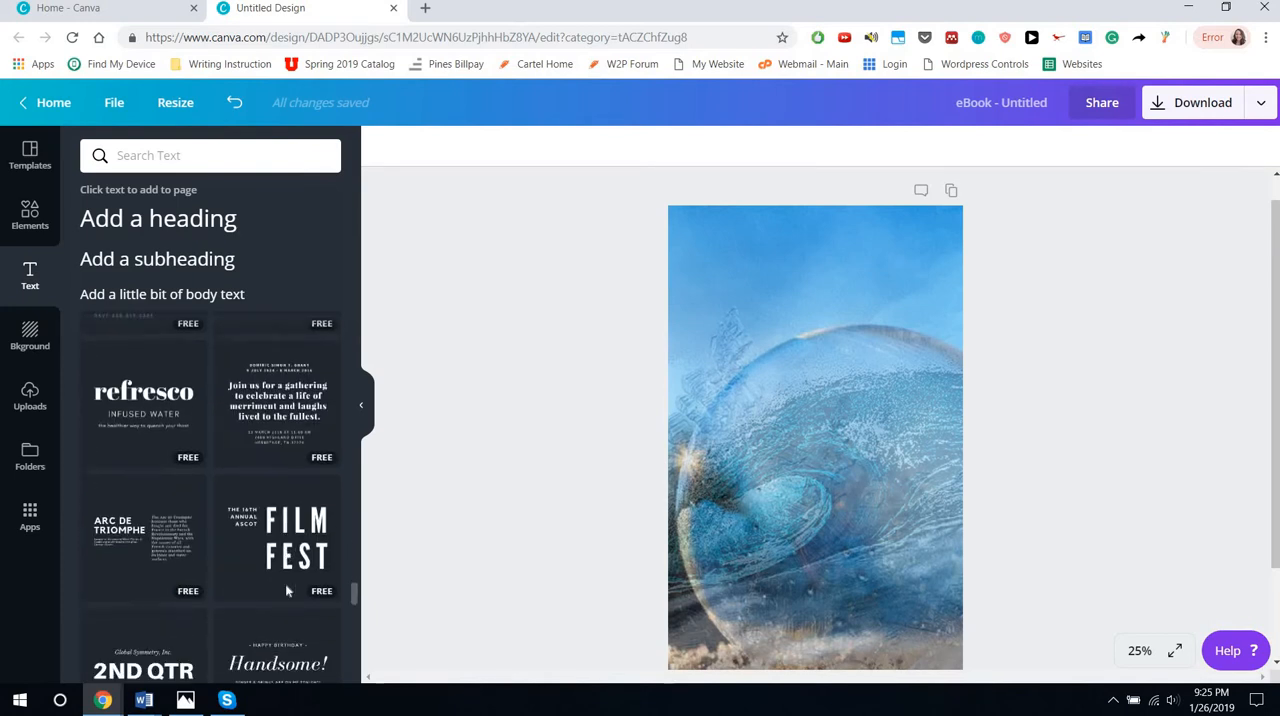
scroll(285, 590, down, 5)
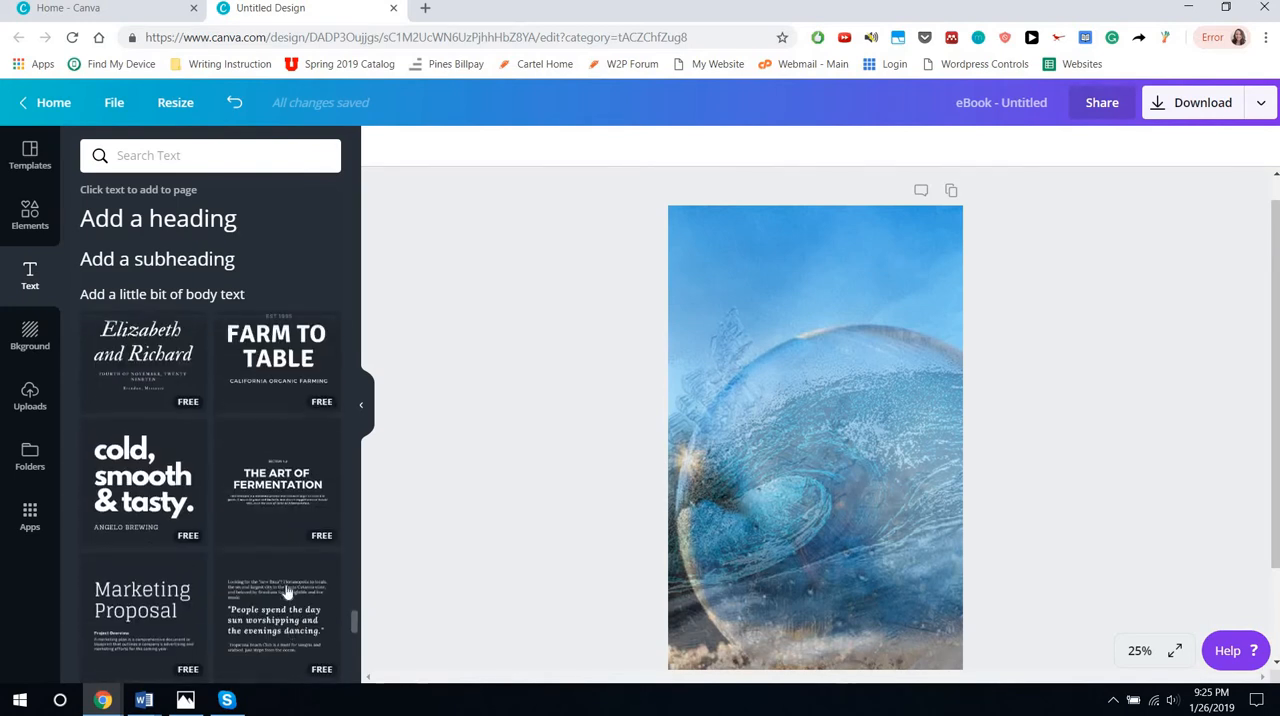
scroll(285, 590, up, 10)
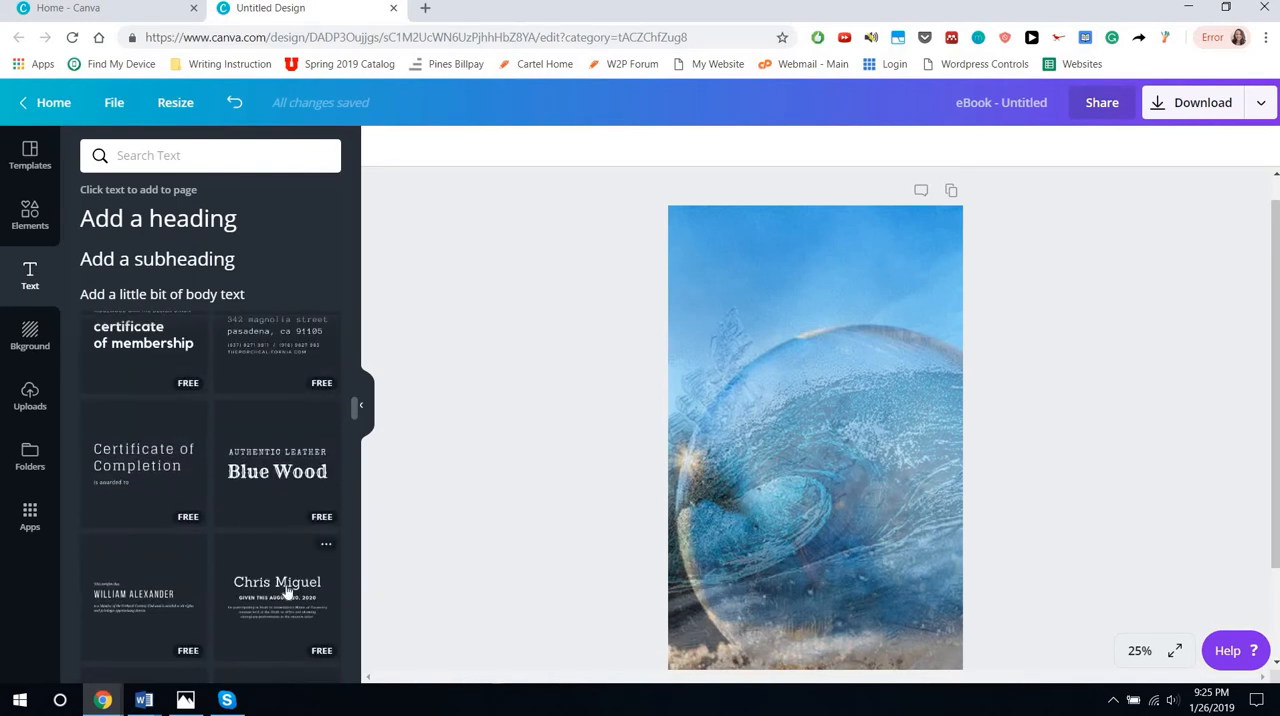
scroll(285, 590, up, 10)
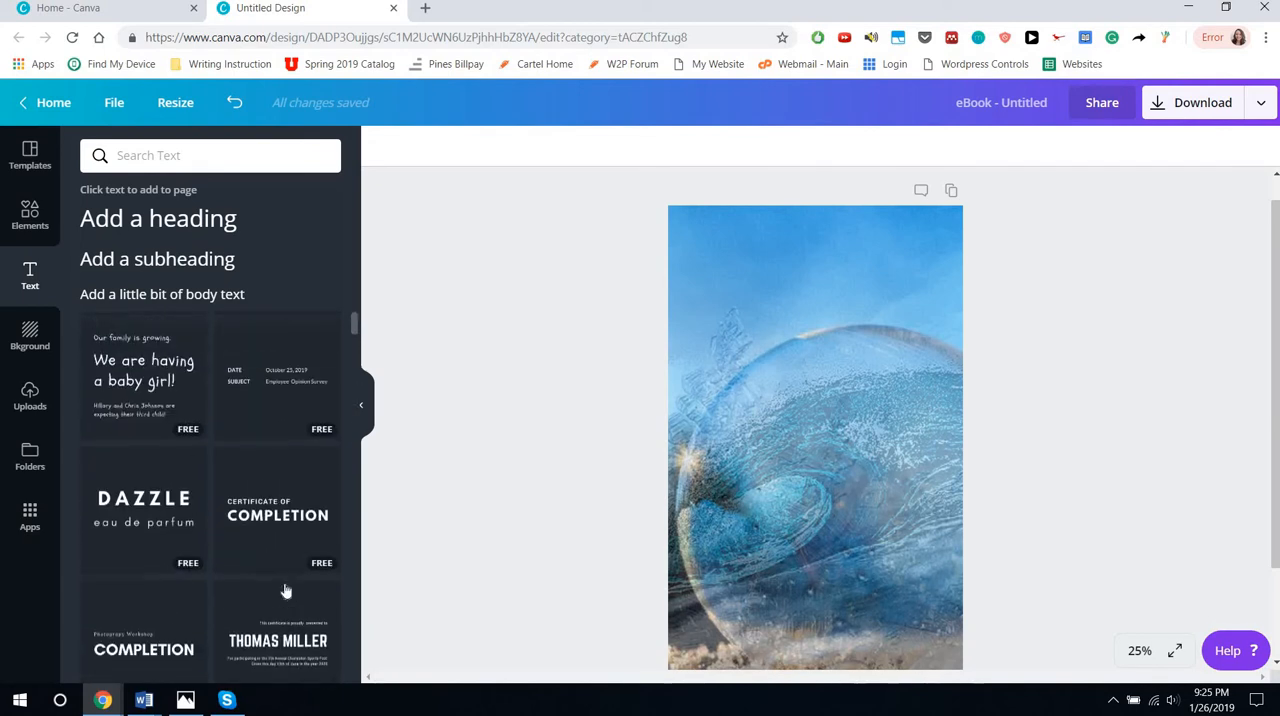
scroll(285, 591, up, 1)
scroll(285, 590, down, 3)
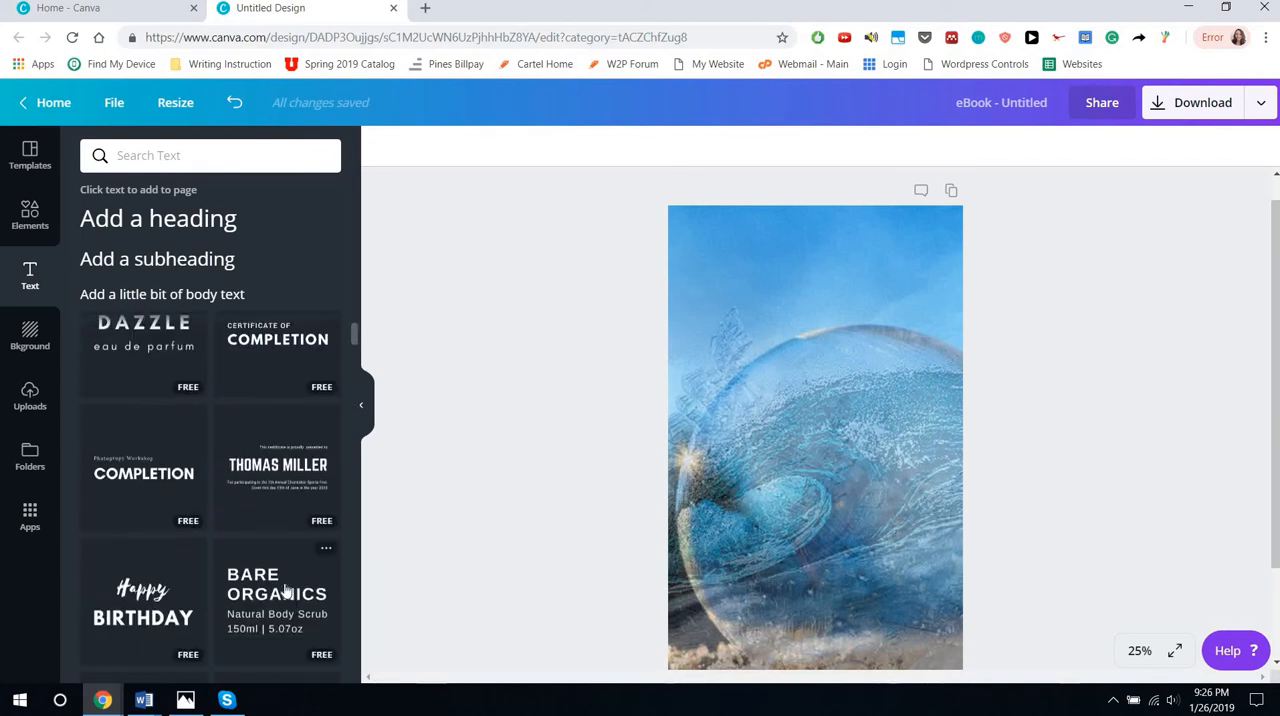
scroll(267, 590, up, 3)
drag(155, 505, 898, 367)
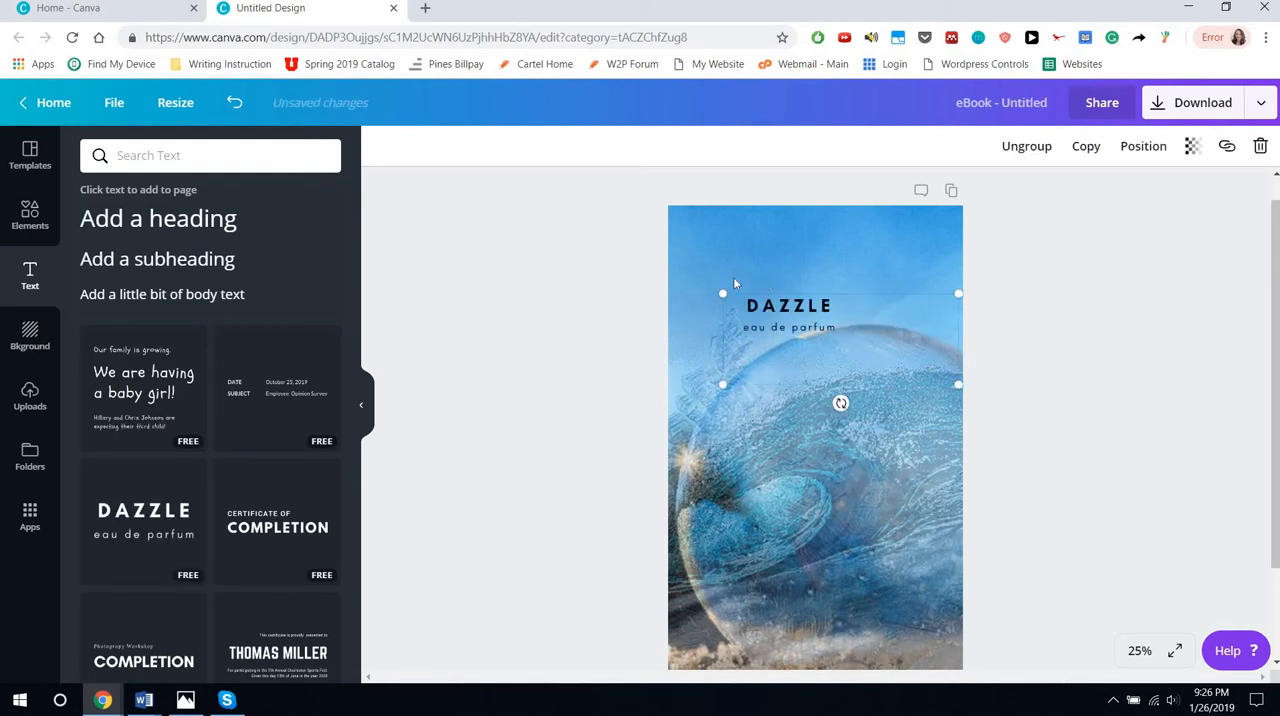
Enlarge the "DAZZLE eau de parfum" text group to span the page width and position it over the upper part of the cover
drag(484, 119, 465, 105)
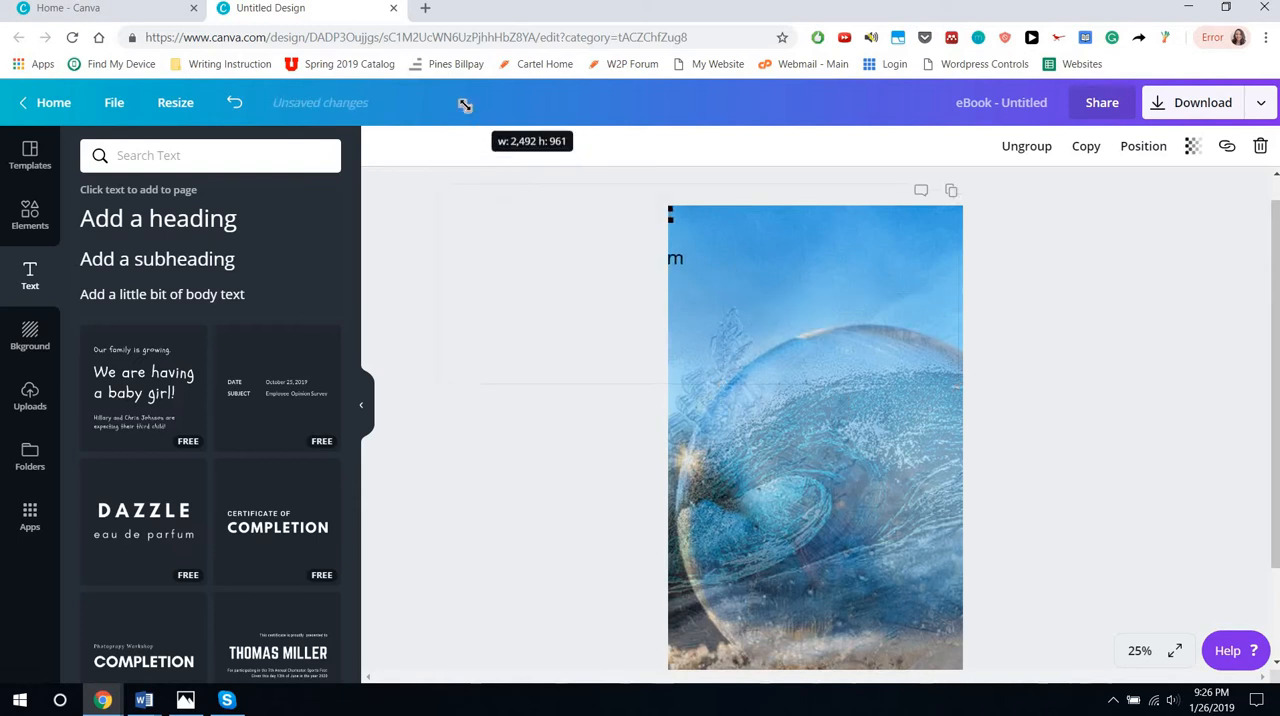
drag(783, 261, 1044, 394)
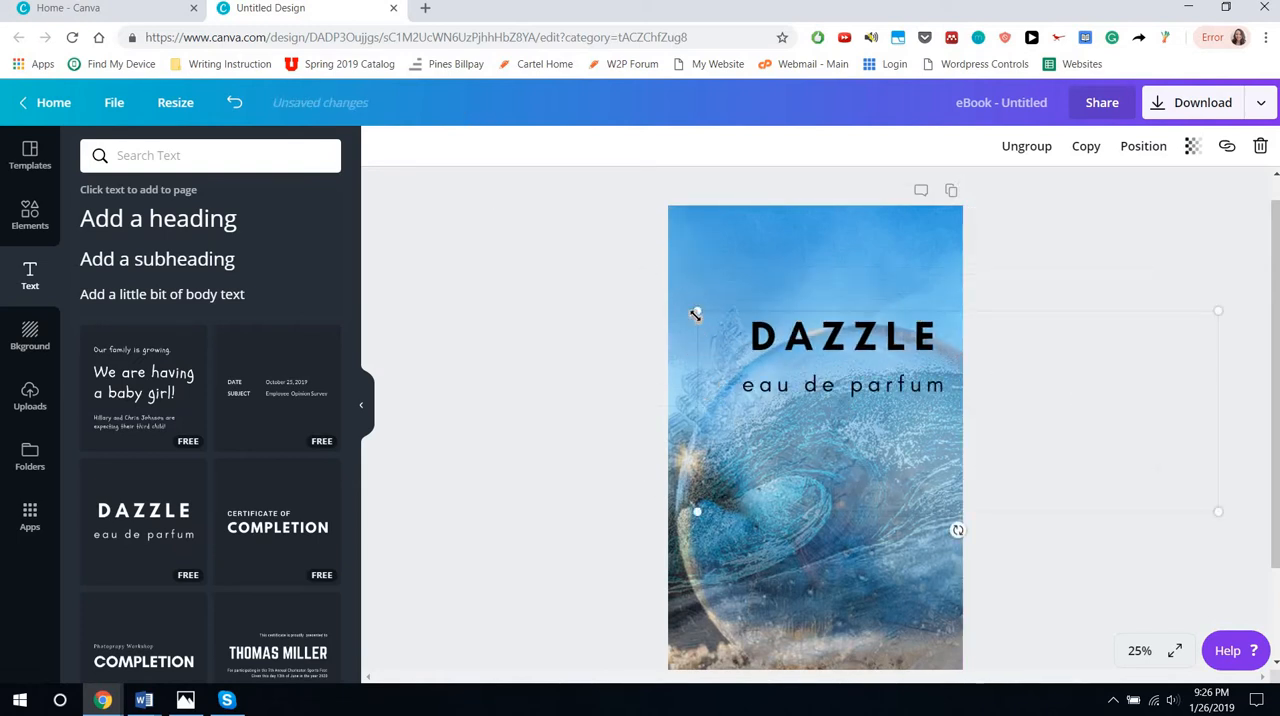
drag(411, 203, 394, 191)
drag(733, 314, 909, 371)
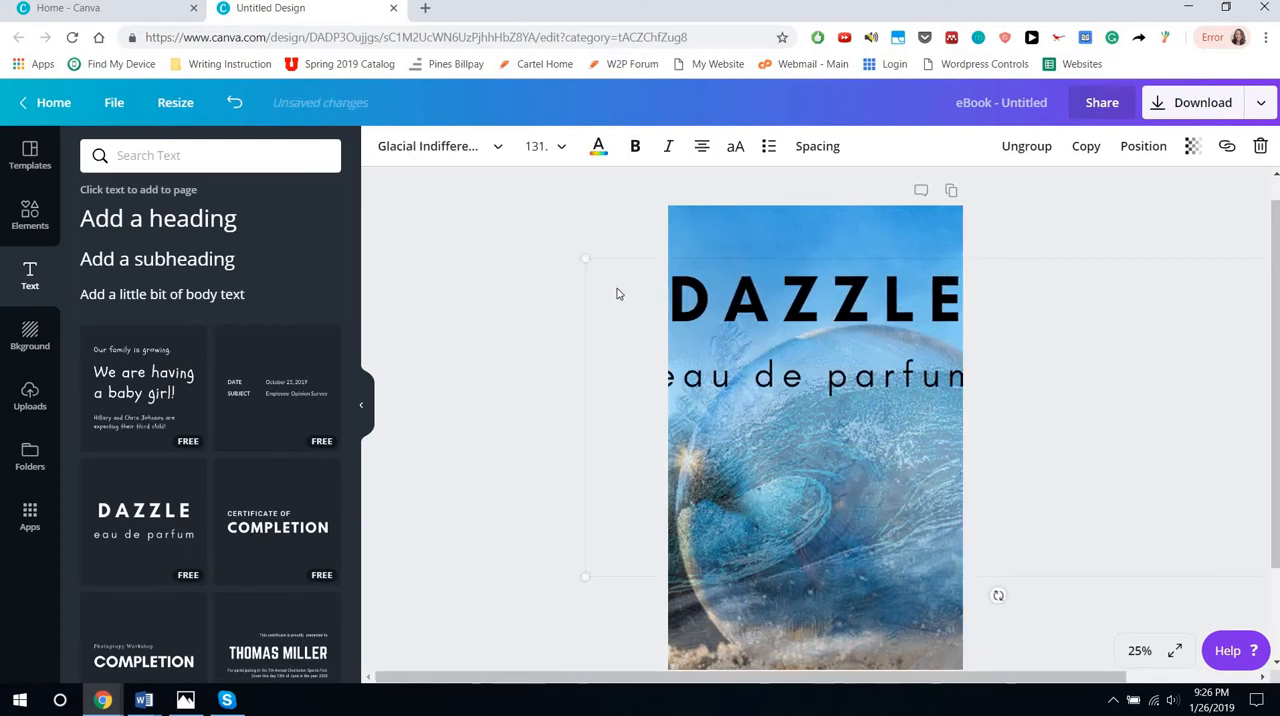
drag(621, 288, 670, 306)
drag(847, 323, 820, 305)
Replace the "DAZZLE" heading with "OCEAN"
double_click(820, 305)
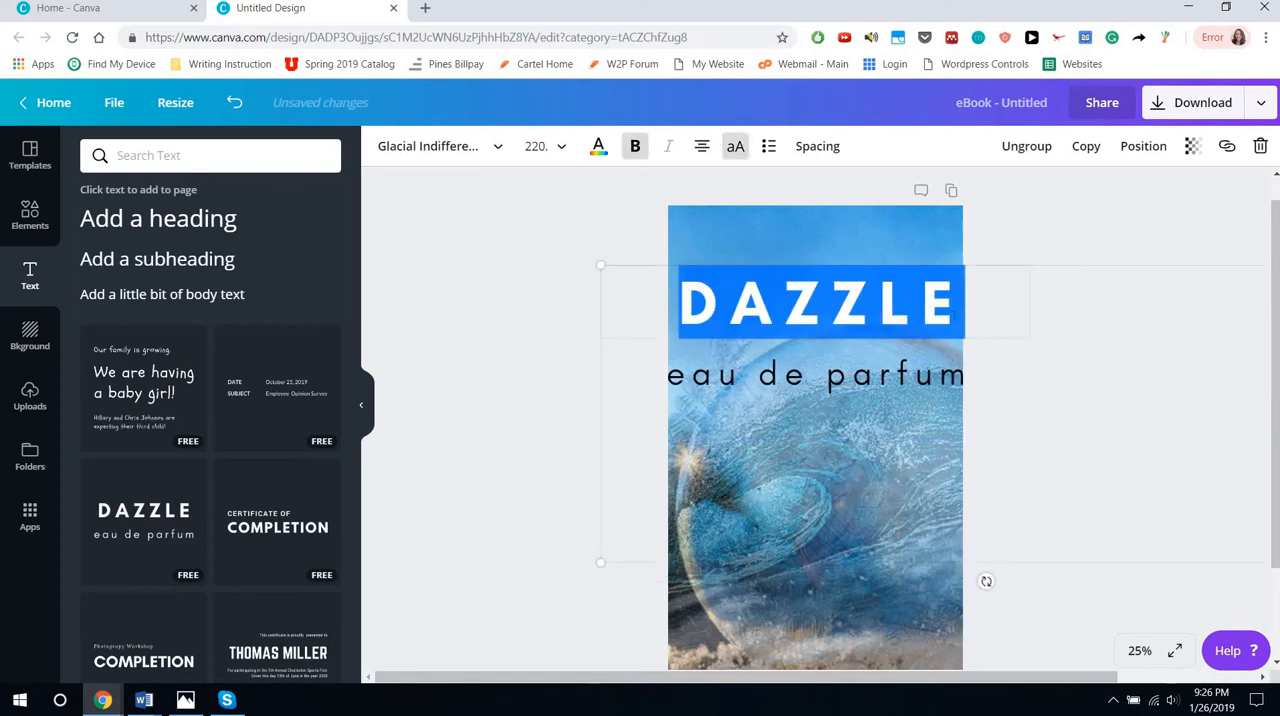
text(B)
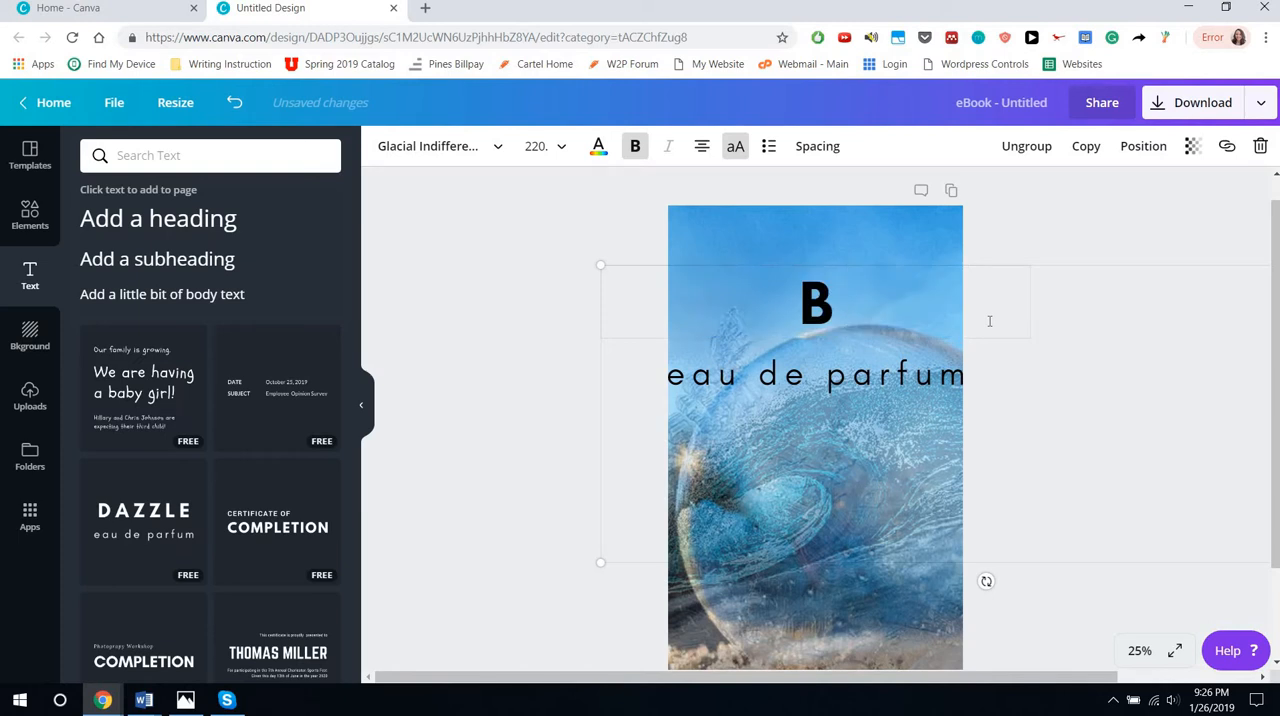
key(BackSpace)
text(OCEAN)
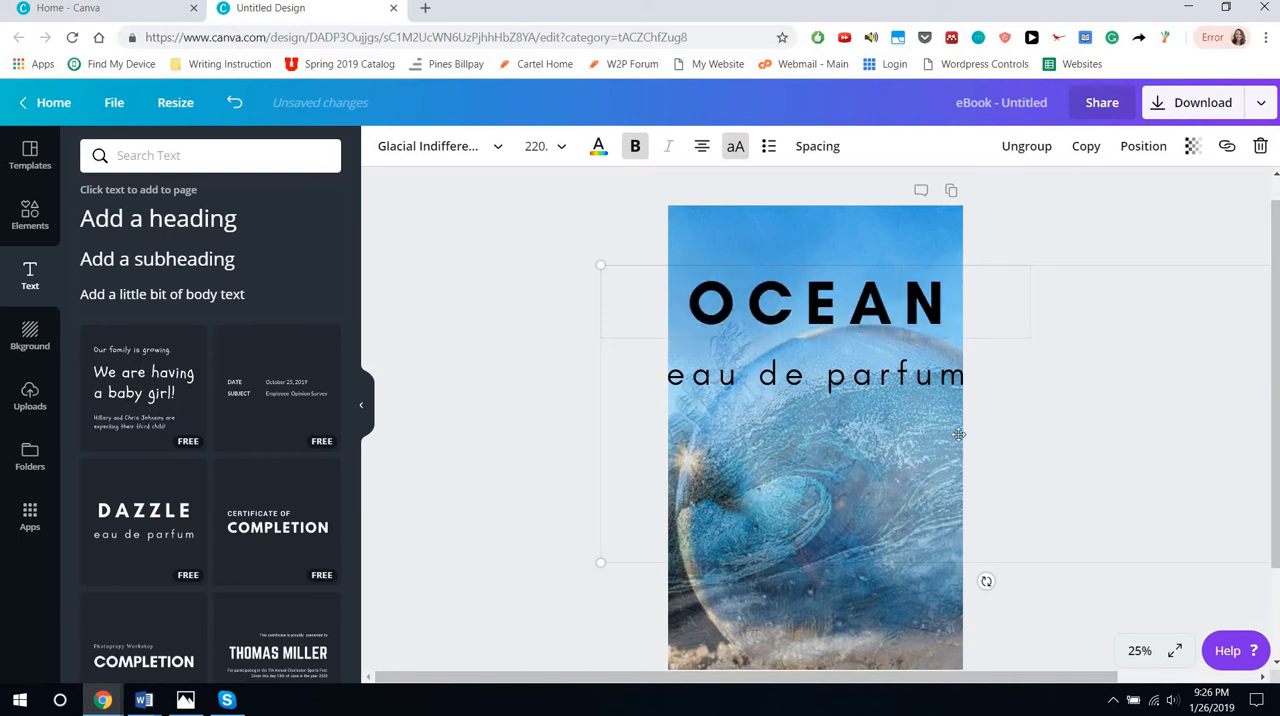
Clear all of the "eau de parfum" subtitle text below the heading
click(835, 352)
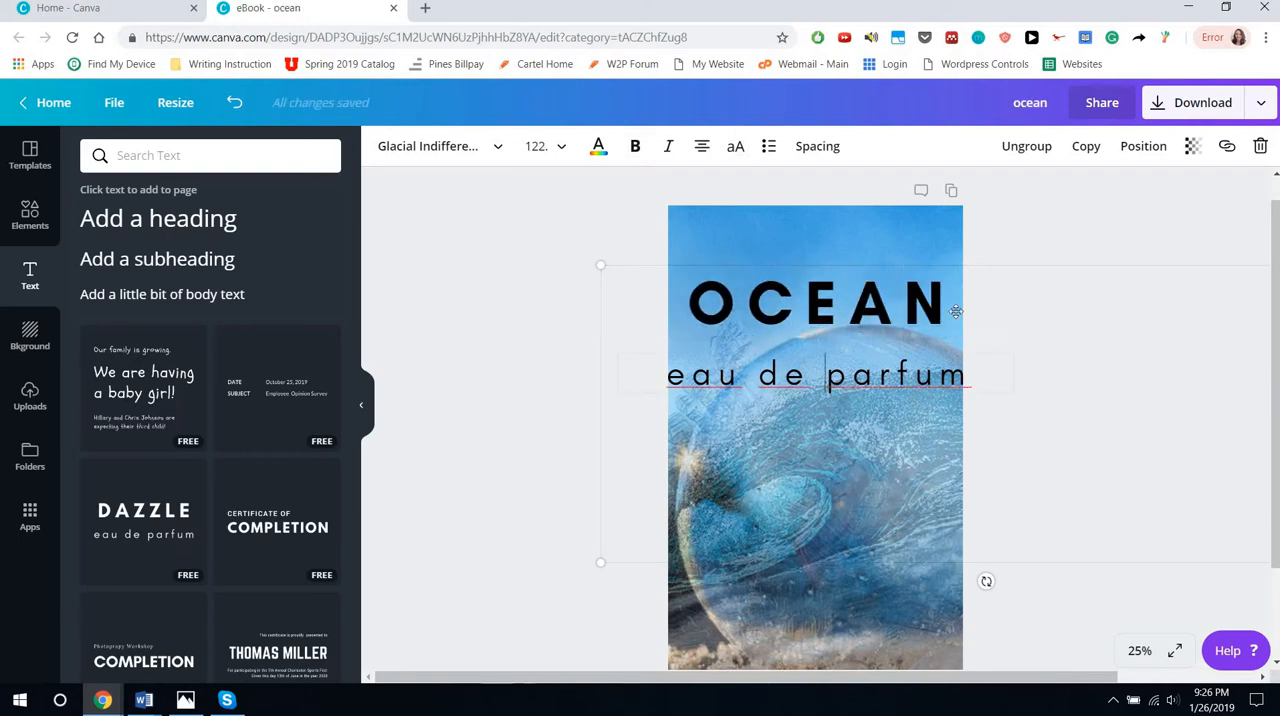
key(Delete)
key(Delete)
key(Delete)
key(BackSpace)
key(BackSpace)
key(BackSpace)
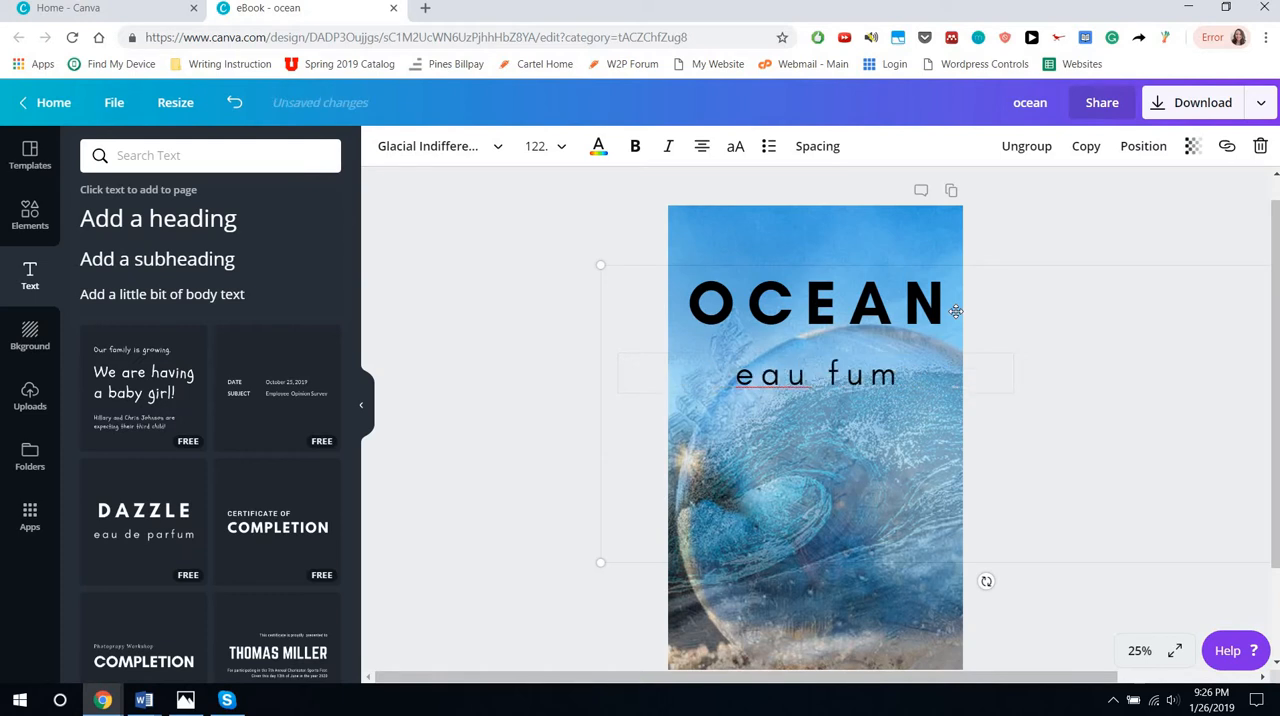
key(BackSpace)
key(BackSpace)
key(BackSpace)
key(BackSpace)
key(Delete)
key(Delete)
key(Delete)
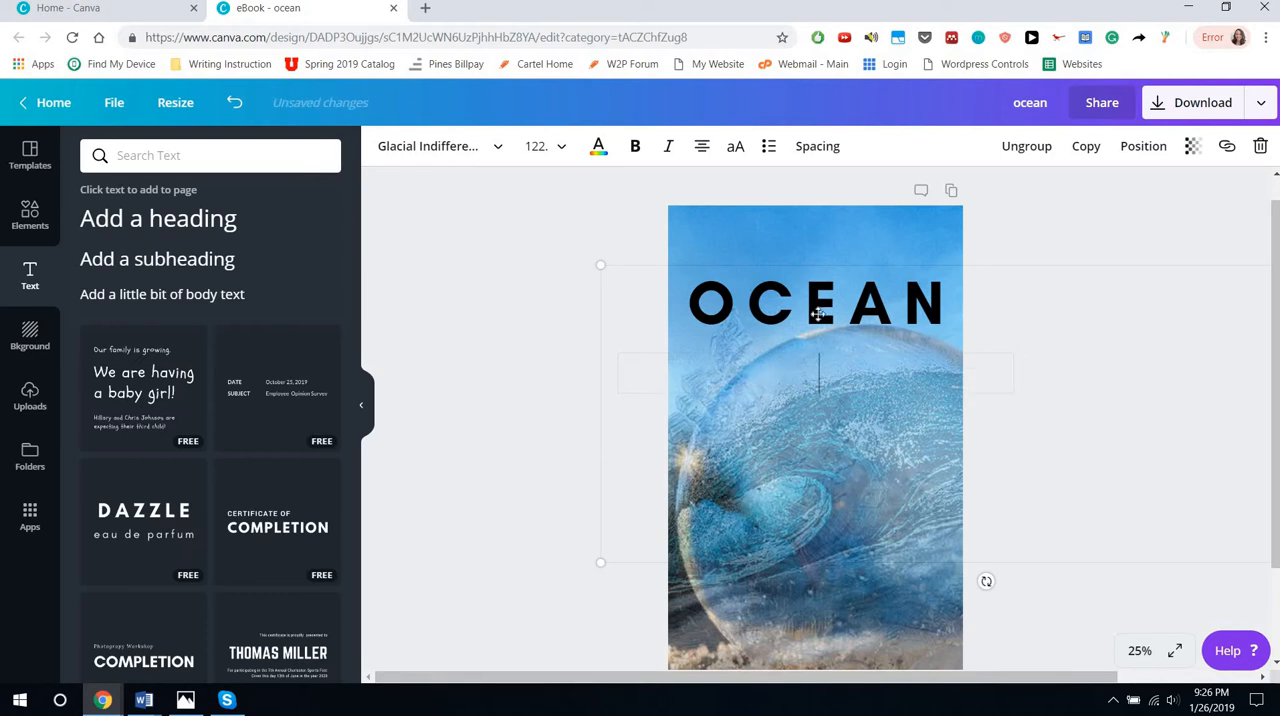
Duplicate the "OCEAN" text group and place the copy over the original, offset slightly down and to the right
click(818, 314)
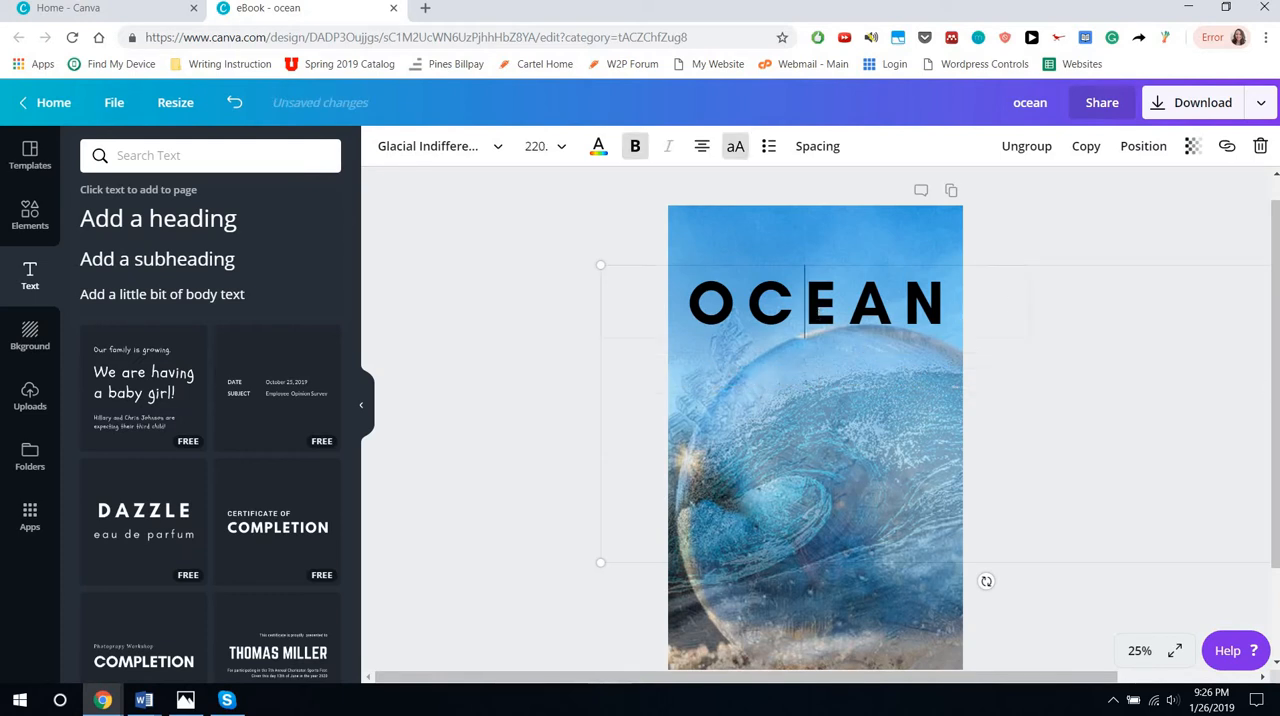
click(1071, 208)
click(857, 291)
drag(678, 267, 723, 273)
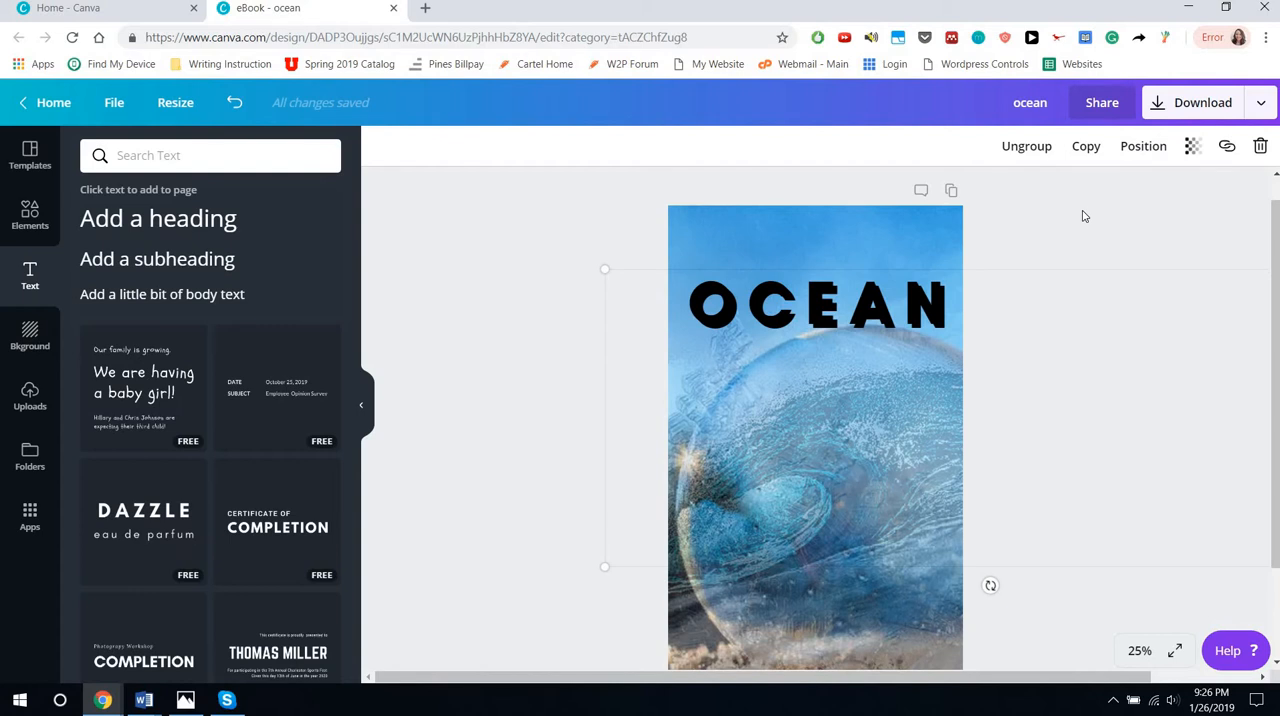
Recolor the duplicate "OCEAN" heading with the royal blue default color
double_click(865, 313)
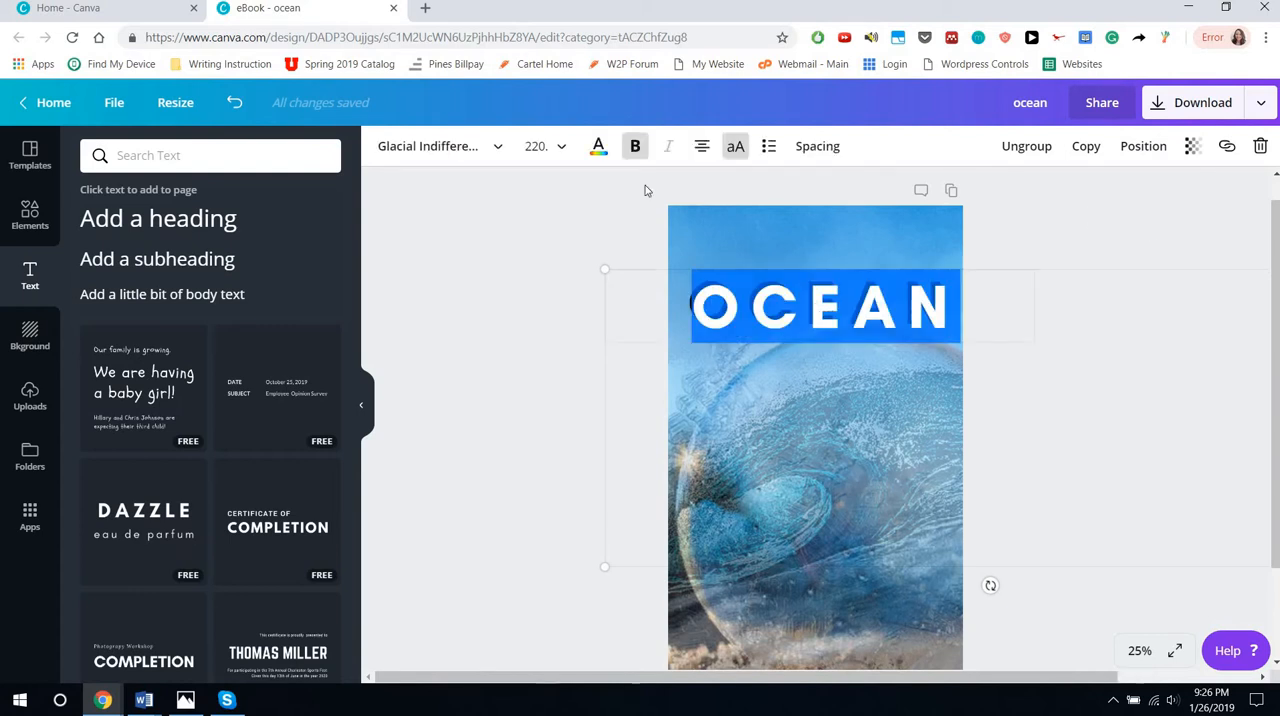
click(598, 146)
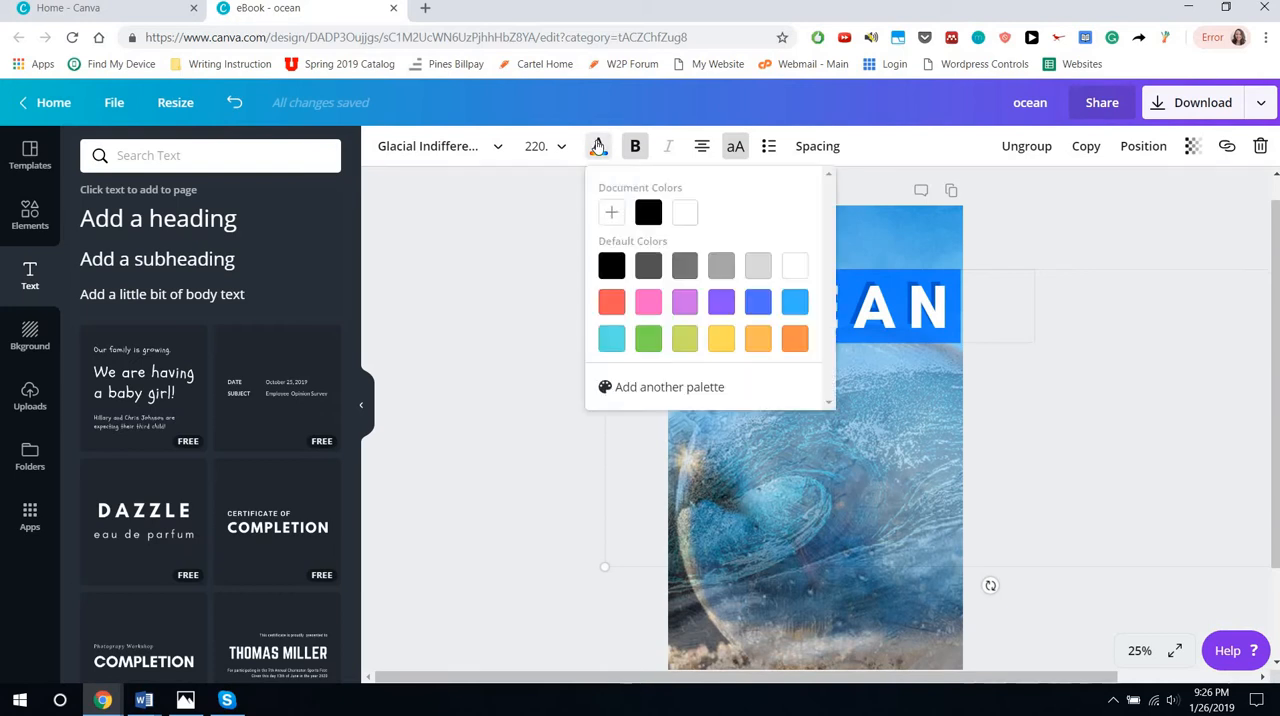
click(758, 301)
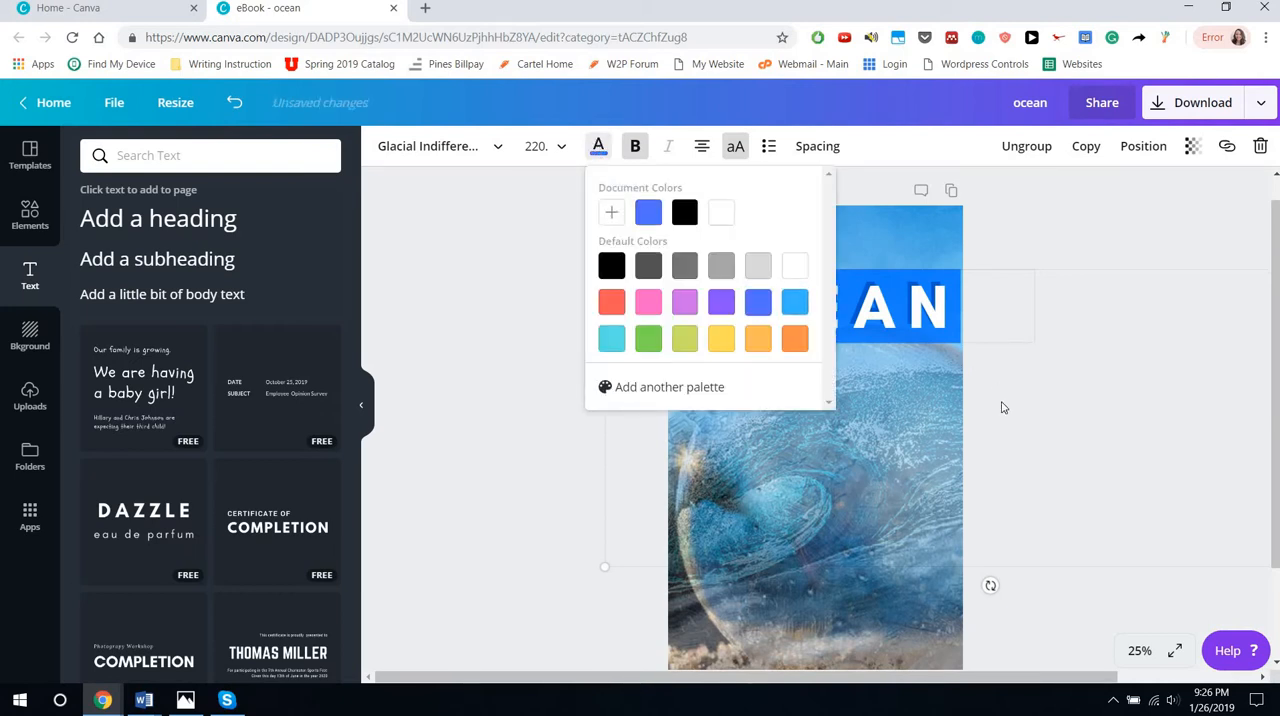
Recolor the duplicate "OCEAN" heading with the light blue default color
click(1004, 407)
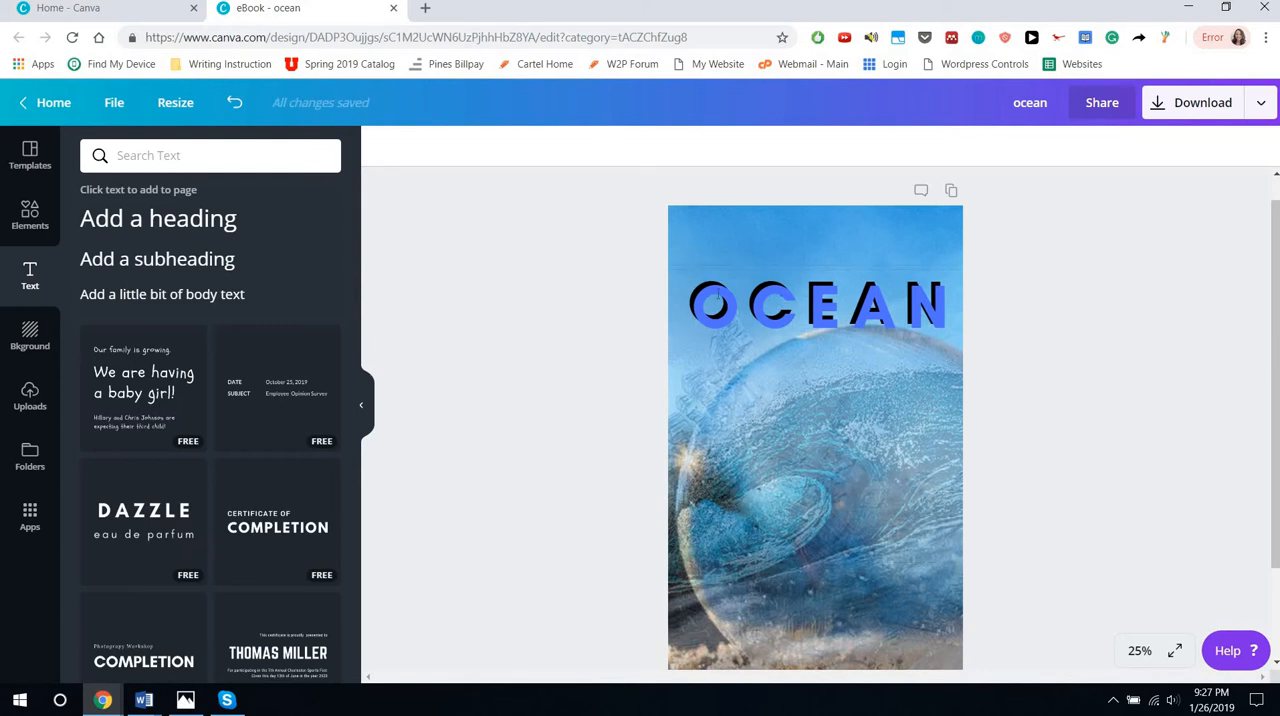
click(790, 313)
key(ctrl+a)
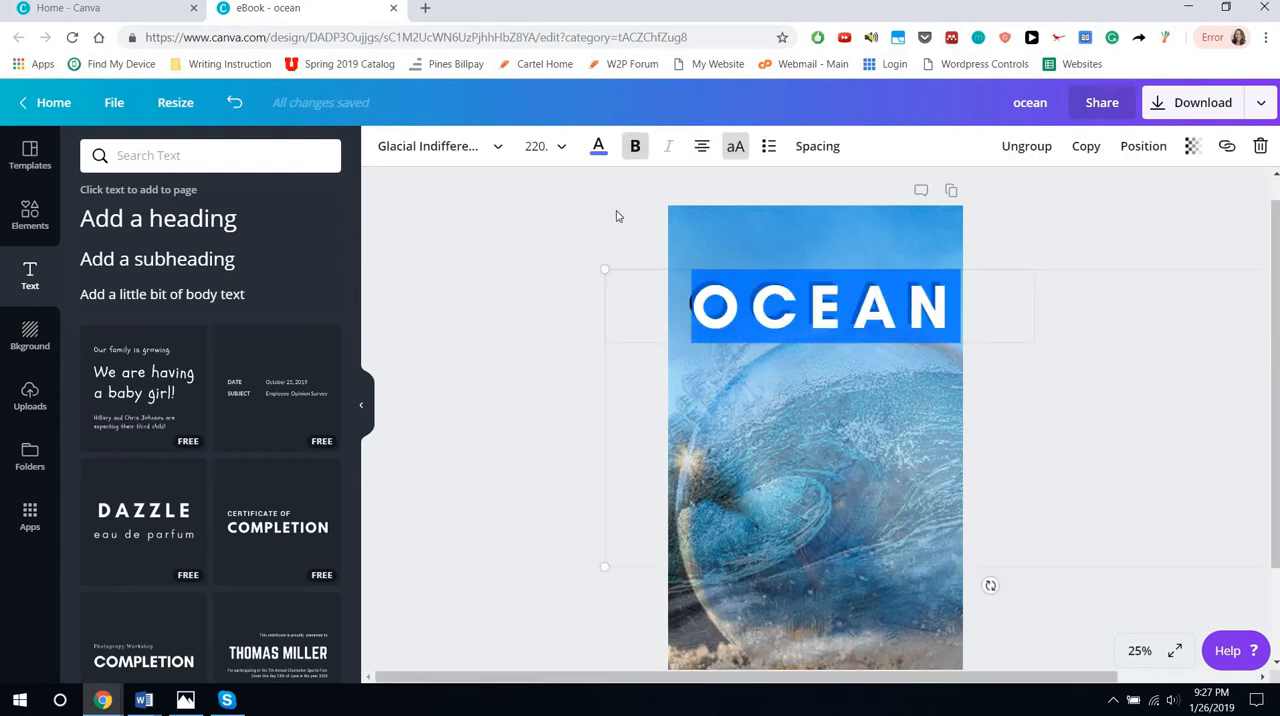
click(599, 149)
click(758, 302)
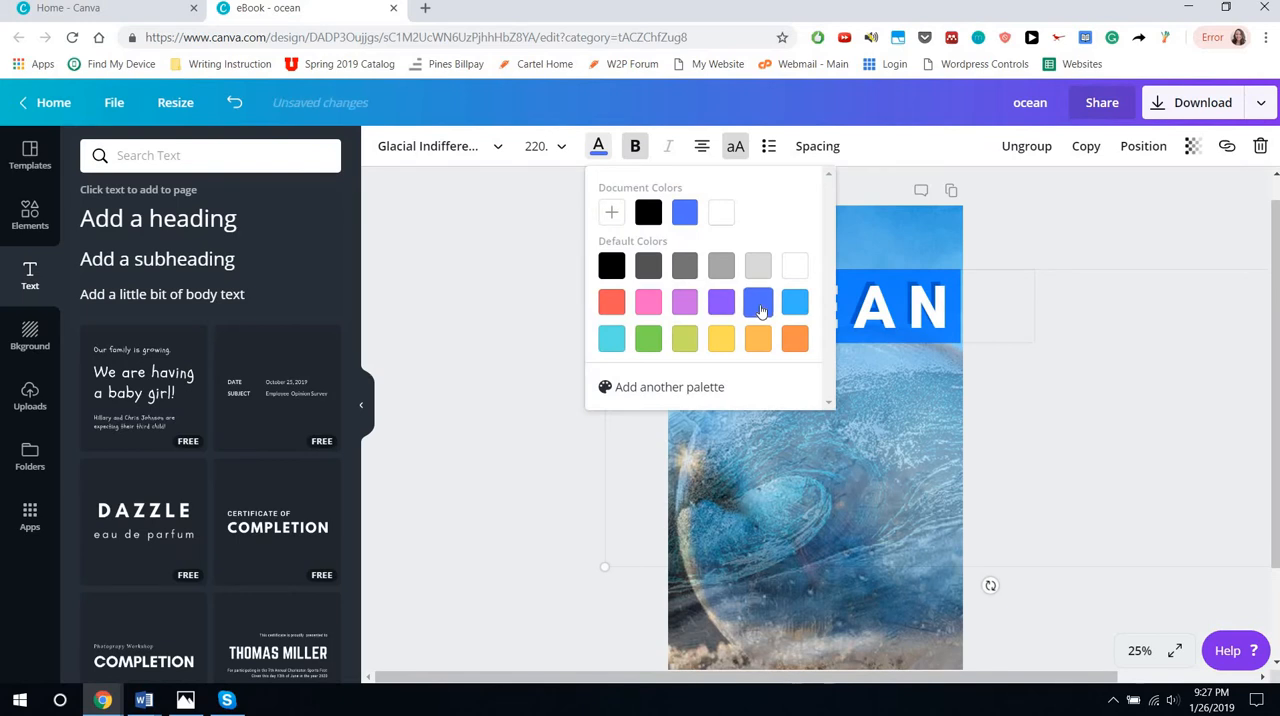
click(795, 305)
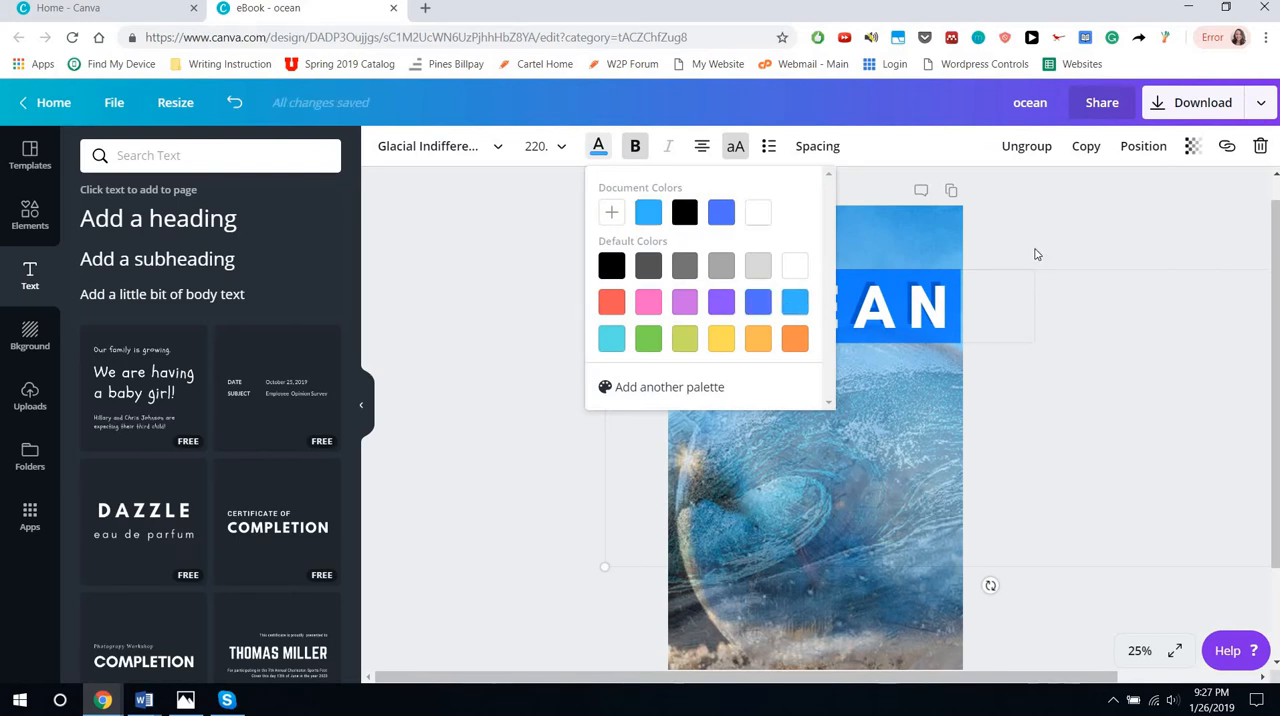
click(1035, 254)
Nudge the light blue "OCEAN" copy until it sits slightly right of and below the black original, leaving black edges as a shadow
click(777, 292)
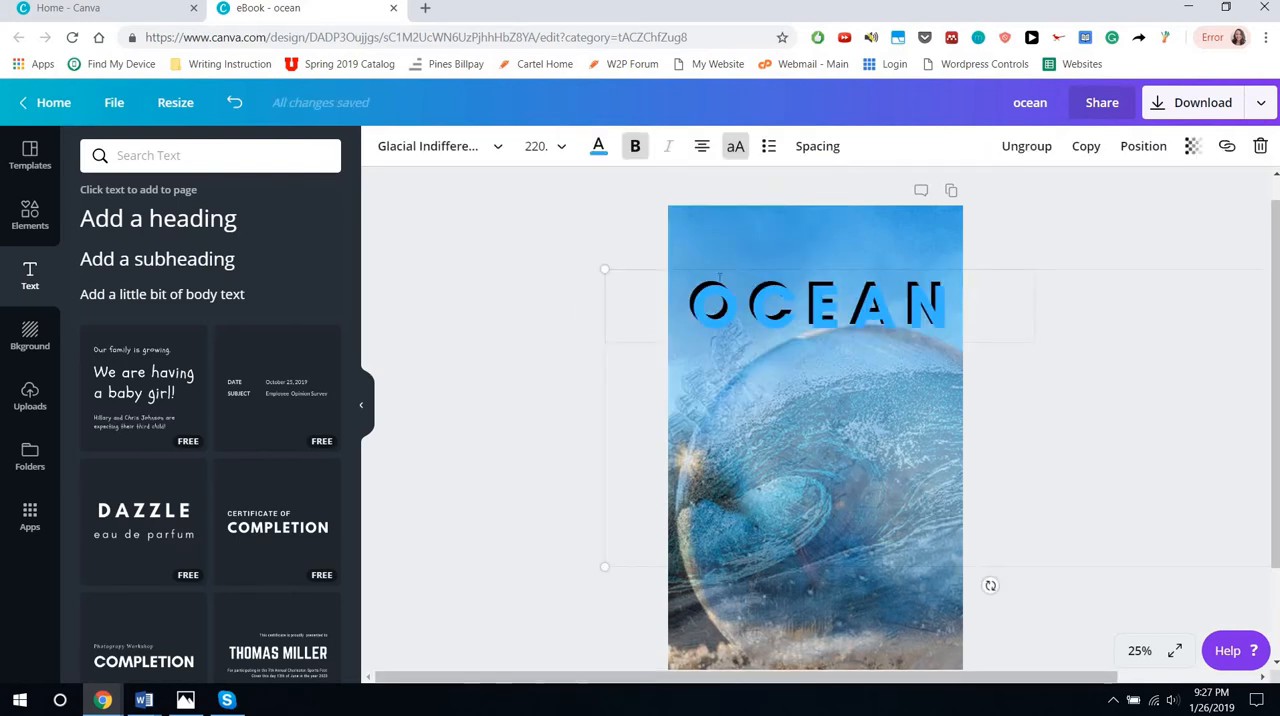
drag(694, 264, 689, 268)
key(Left)
key(Left)
key(Left)
key(Left)
key(Left)
key(Left)
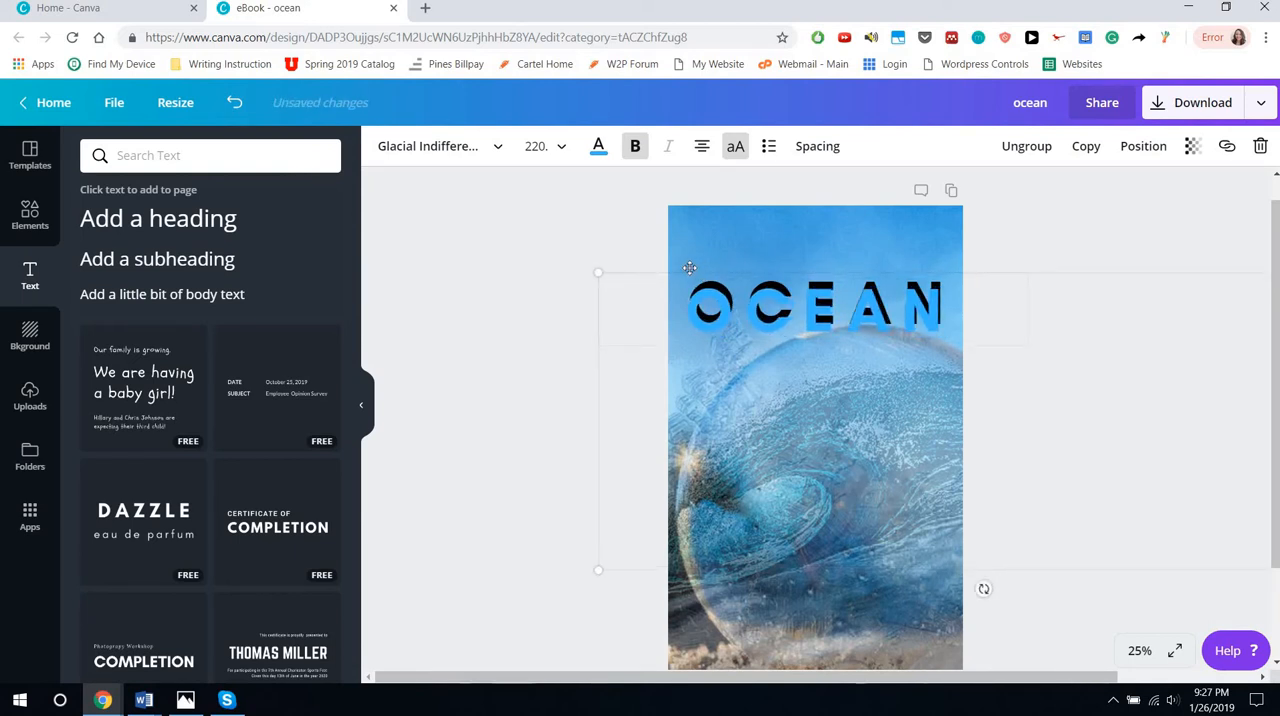
key(Right)
key(Right)
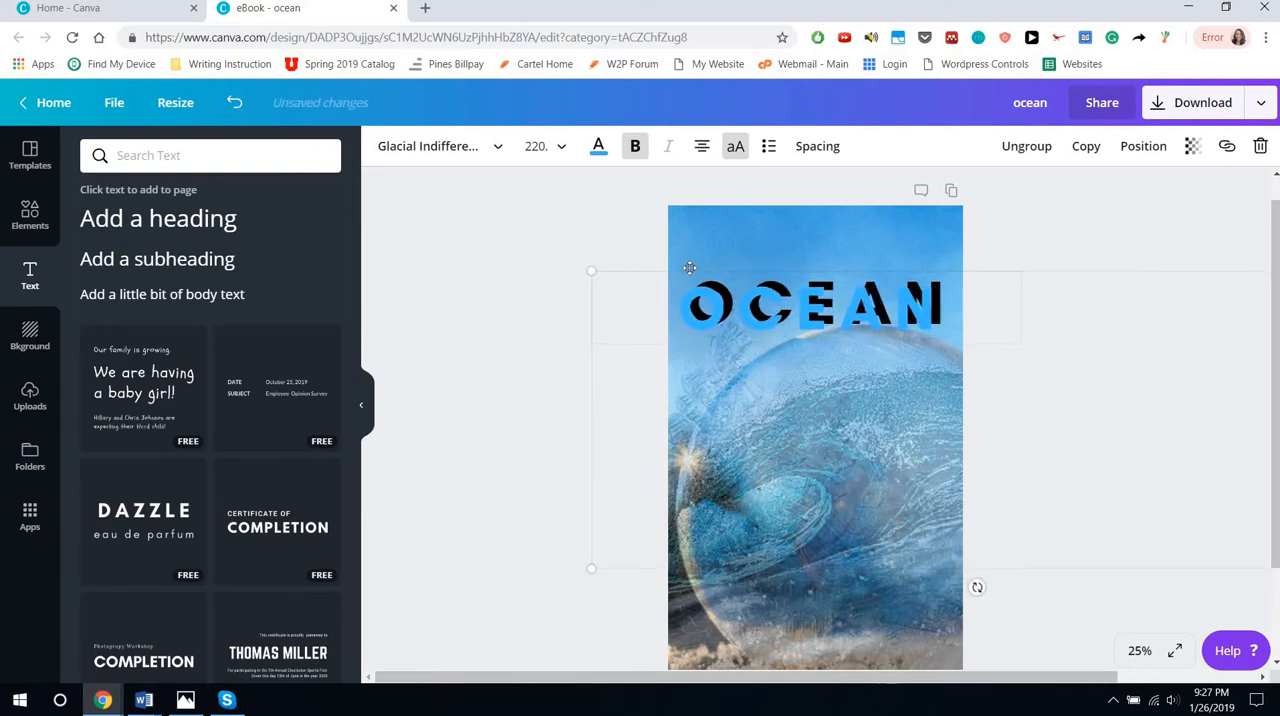
key(Up)
key(Up)
key(Right)
key(Right)
key(Right)
key(Right)
key(Right)
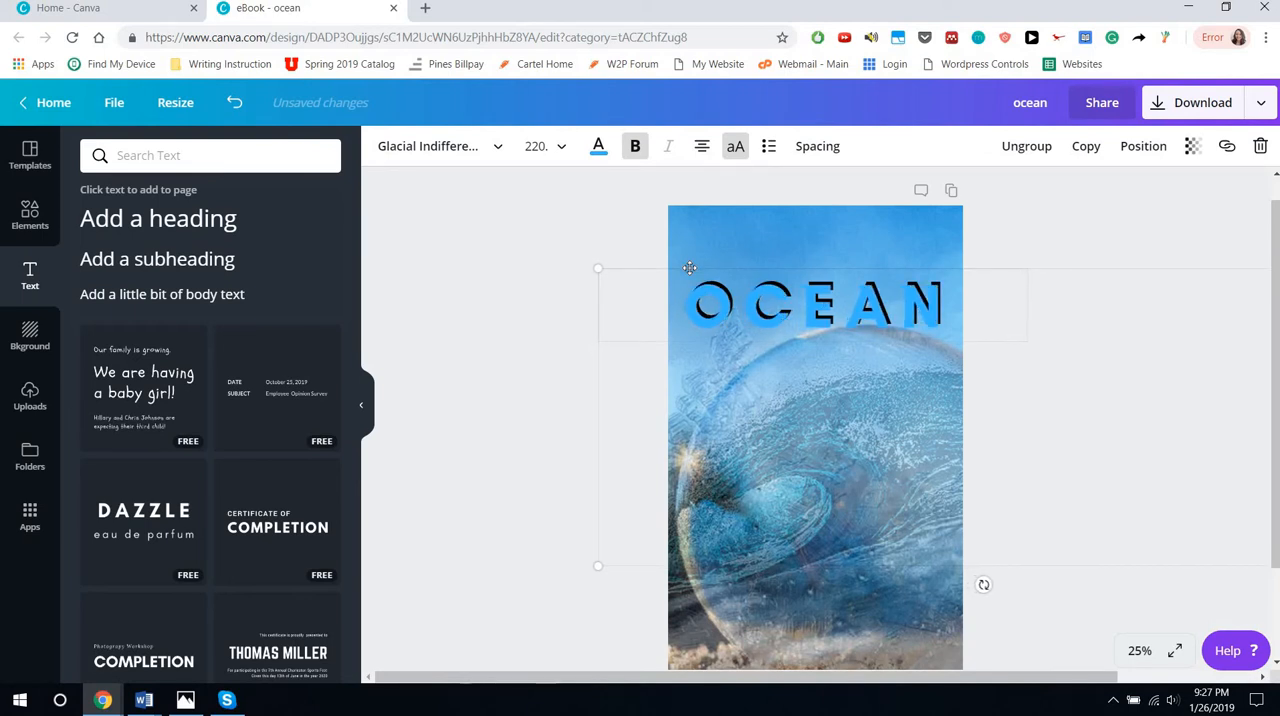
key(Right)
key(Right)
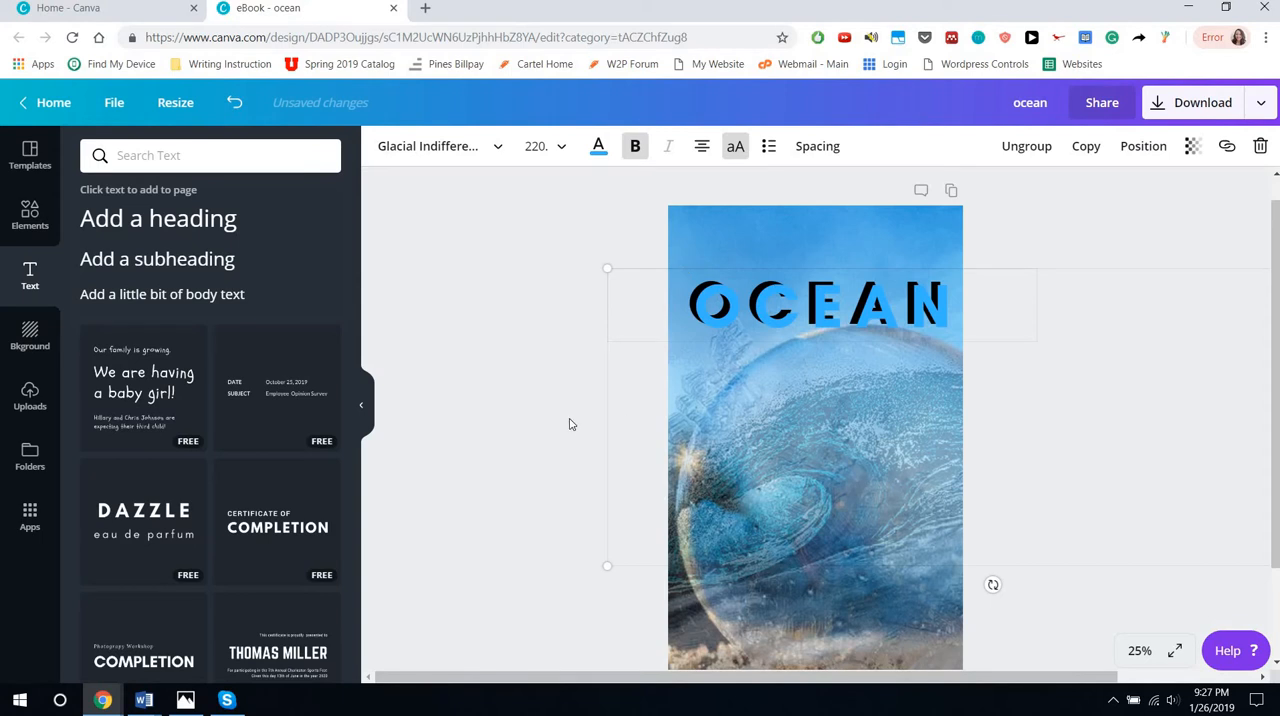
click(470, 413)
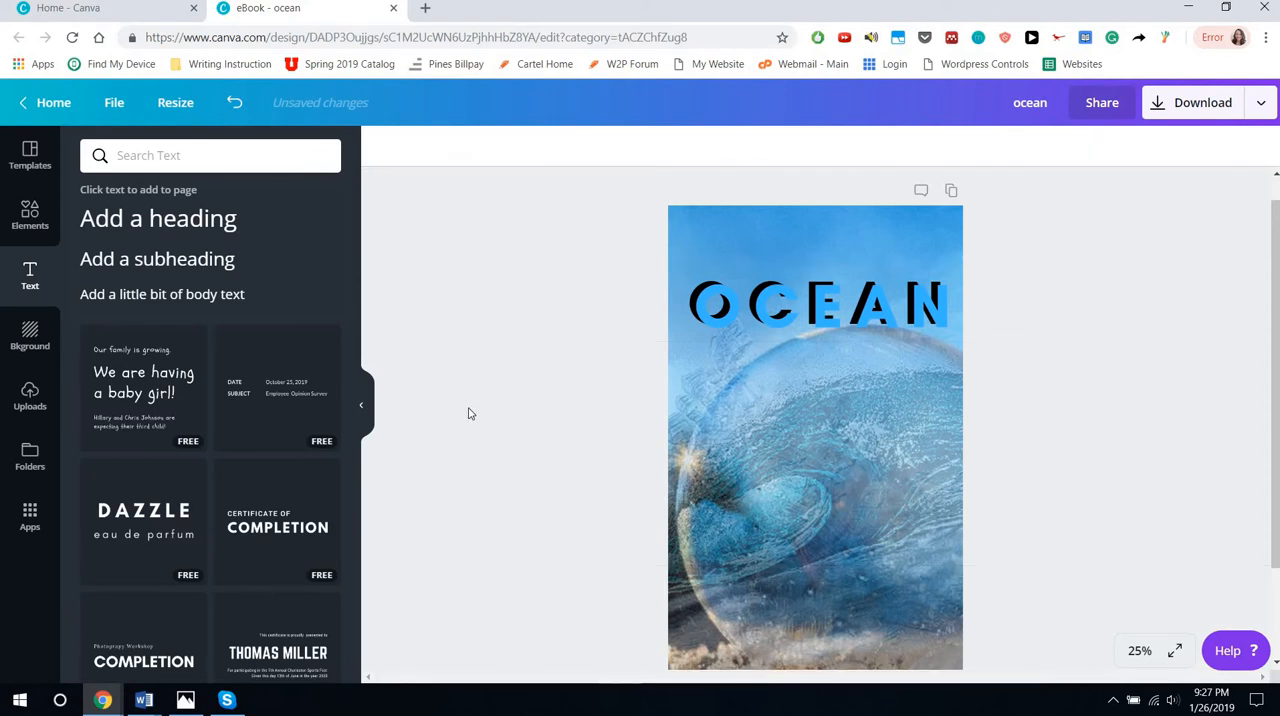